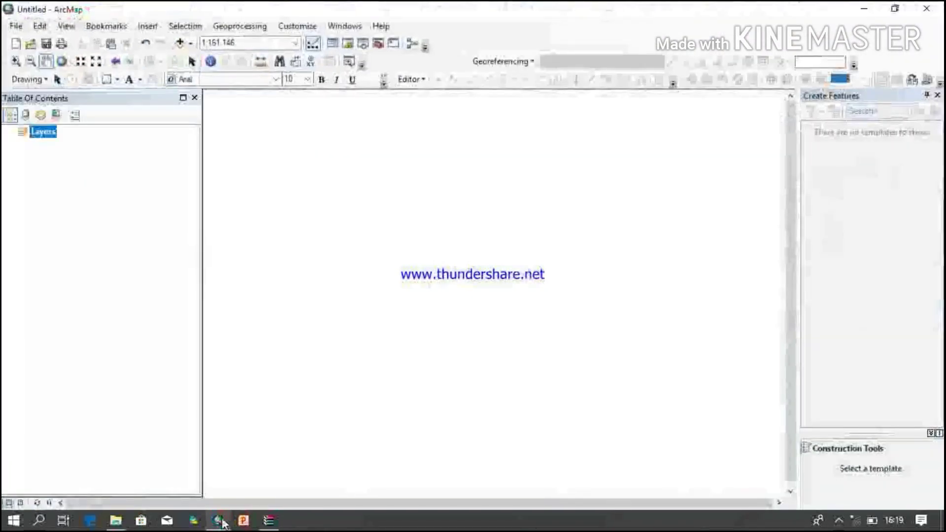
click(189, 43)
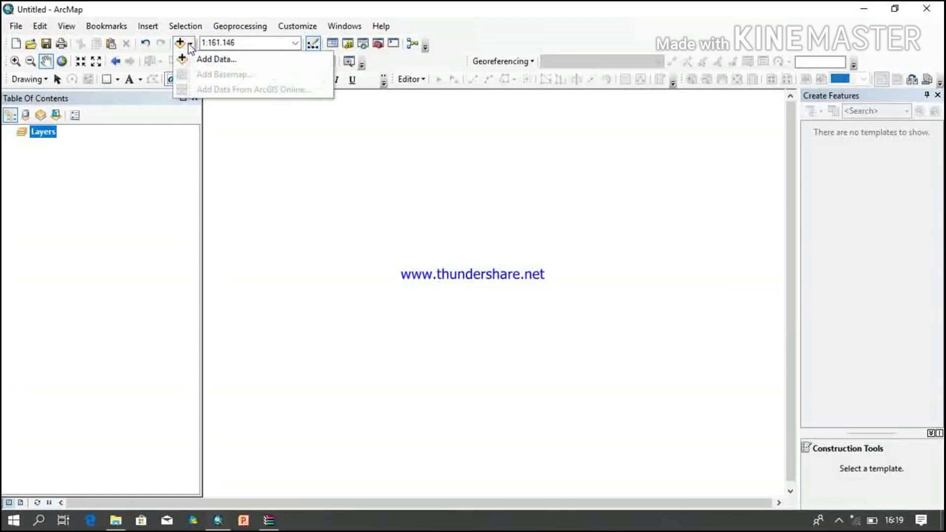
click(196, 52)
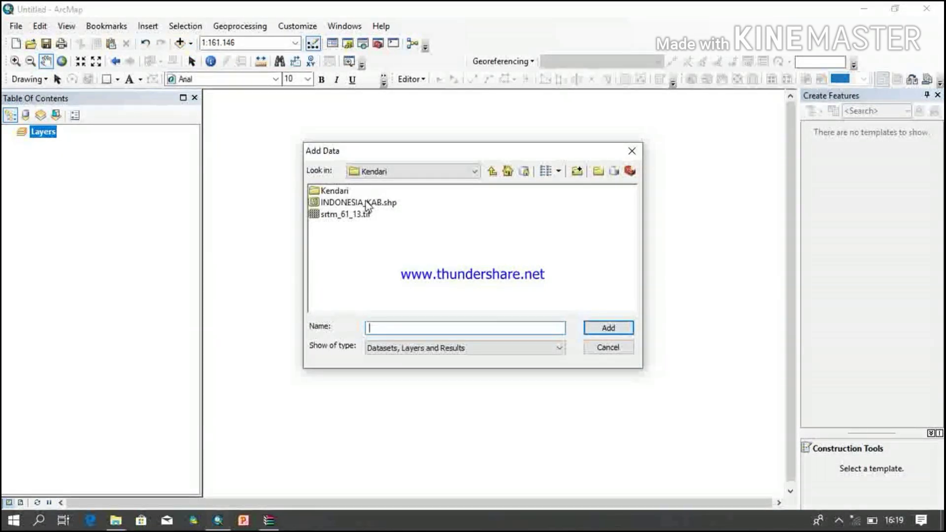
click(368, 203)
click(599, 321)
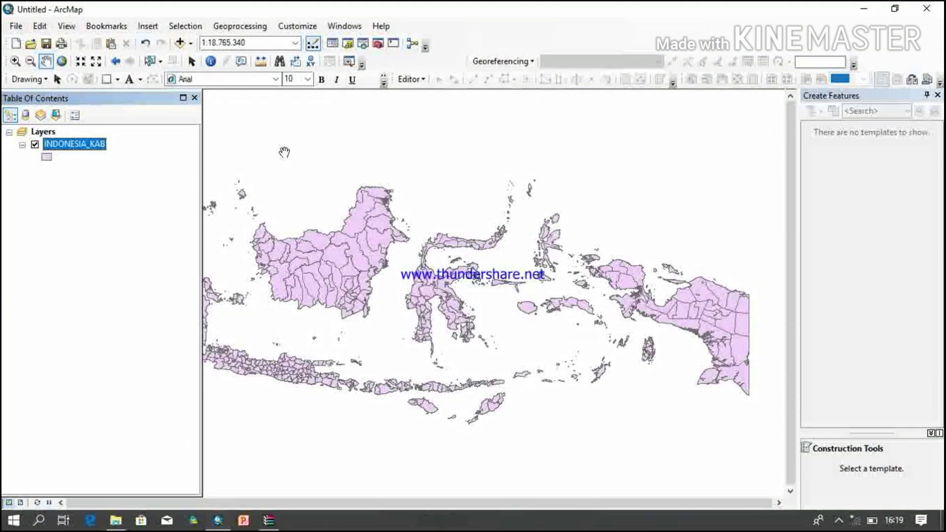
right_click(104, 147)
click(123, 165)
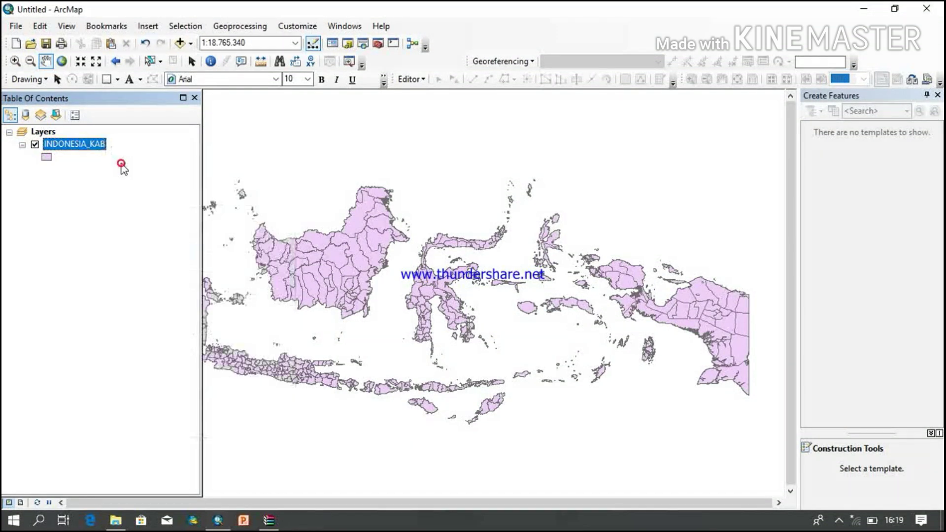
Add the Kendari.shp shapefile from the Kendari subfolder to the map.
click(180, 43)
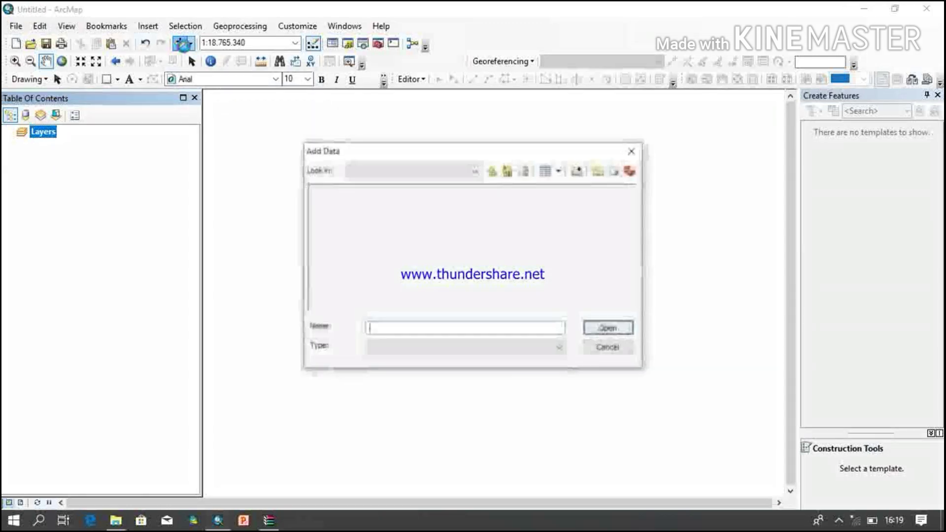
click(340, 191)
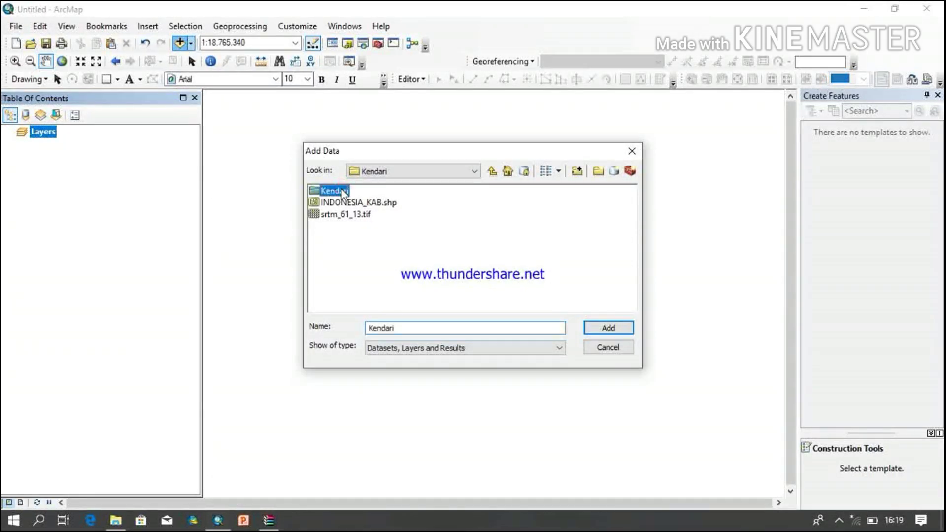
double_click(340, 191)
click(340, 191)
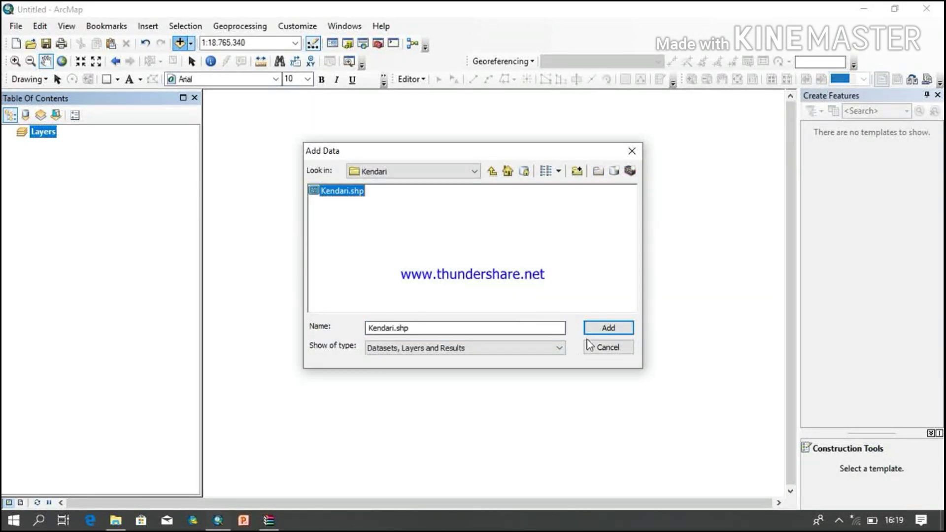
click(613, 327)
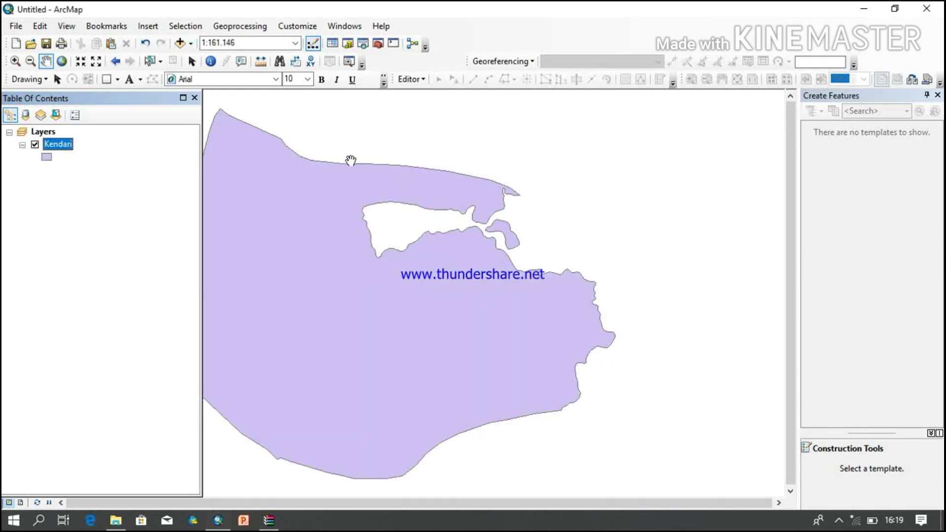
Add the elevation raster srtm_61_13.tif from the parent Kendari folder to the map.
click(187, 43)
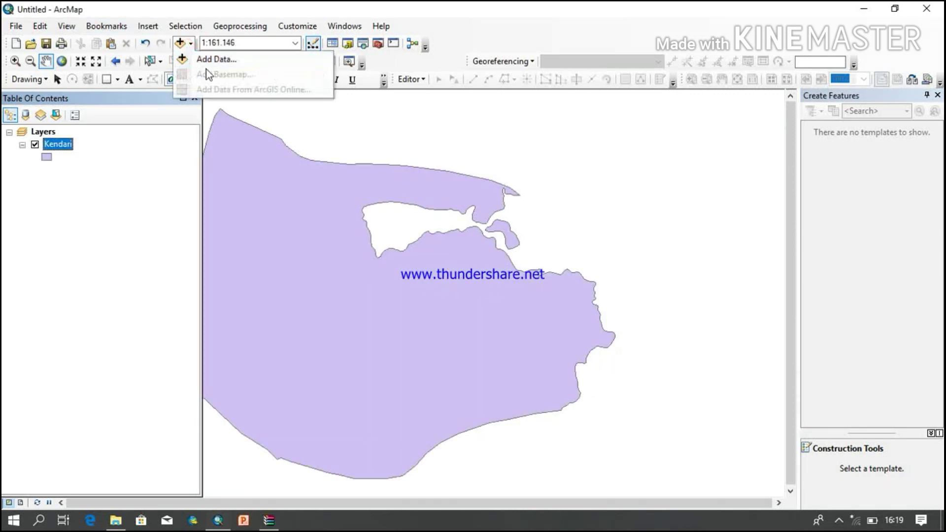
click(204, 59)
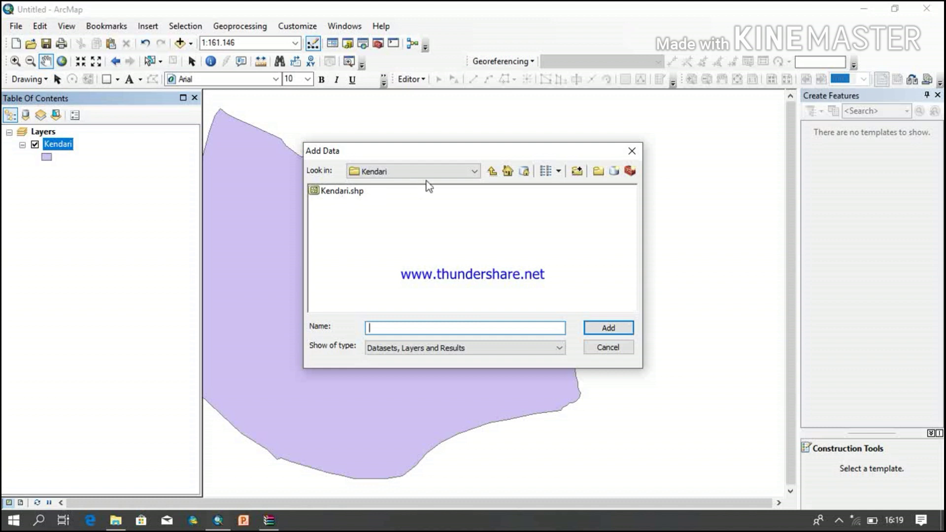
click(492, 171)
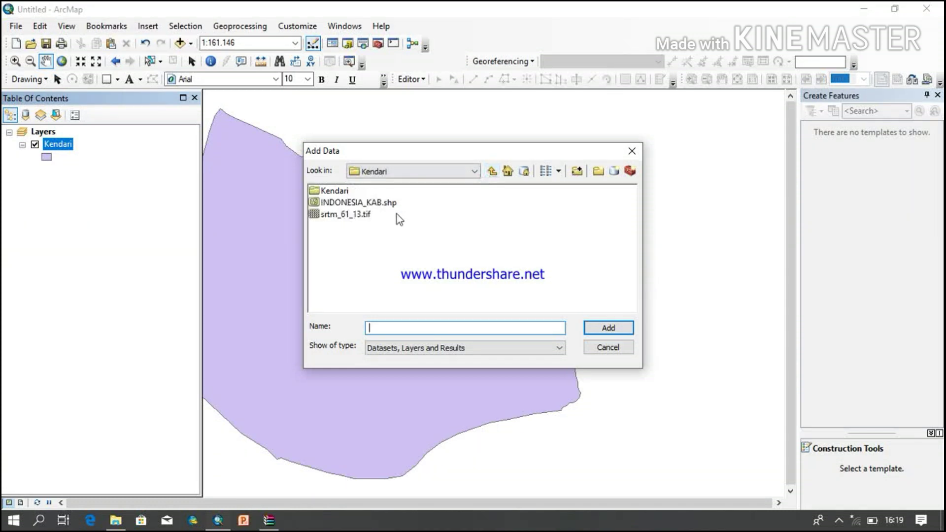
click(369, 214)
click(607, 327)
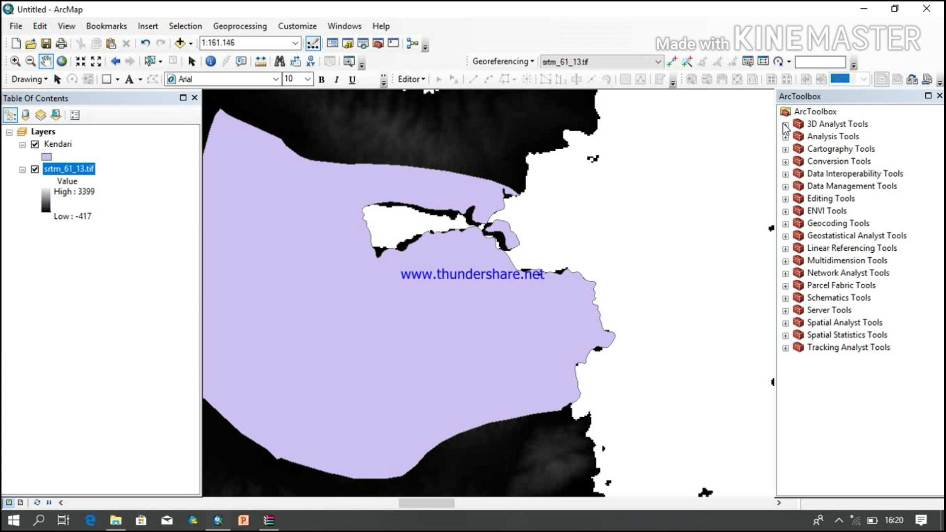
Open the Clip tool from the Data Management raster processing tools and set srtm_61_13.tif as its input raster.
click(786, 187)
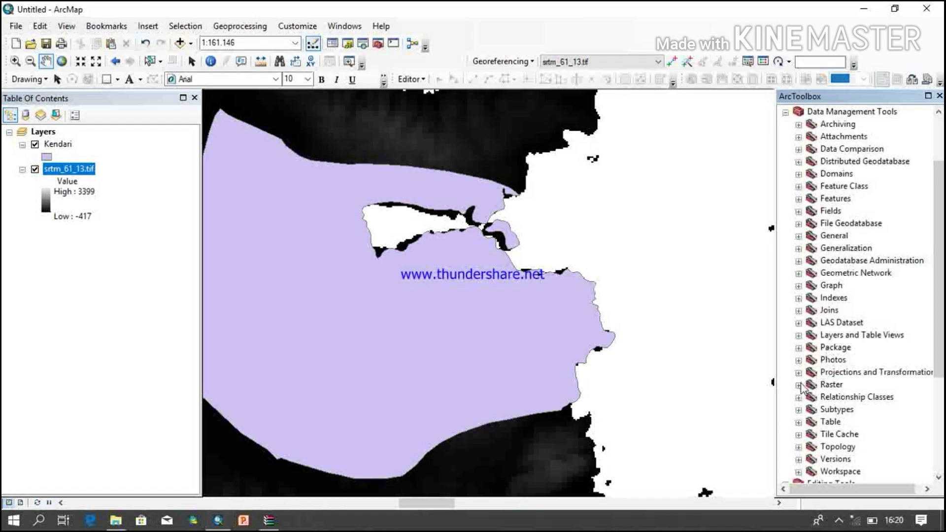
click(798, 384)
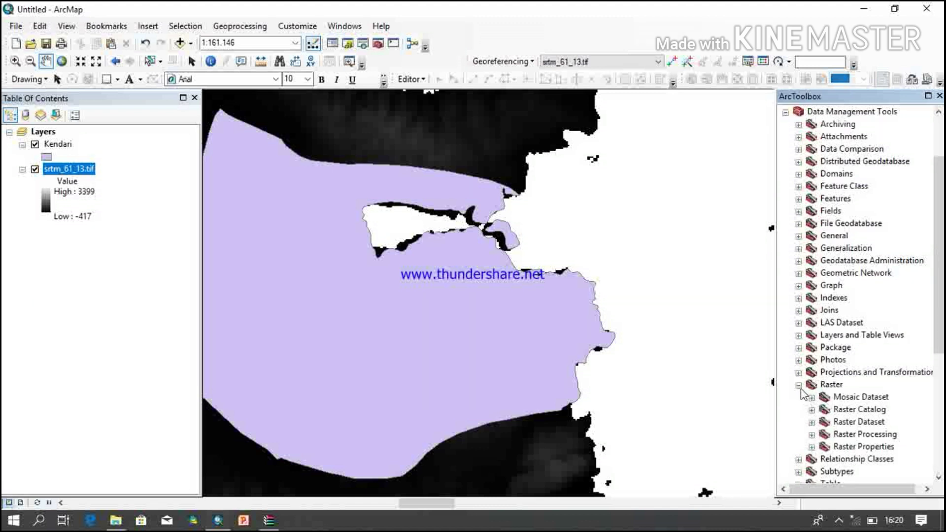
click(811, 435)
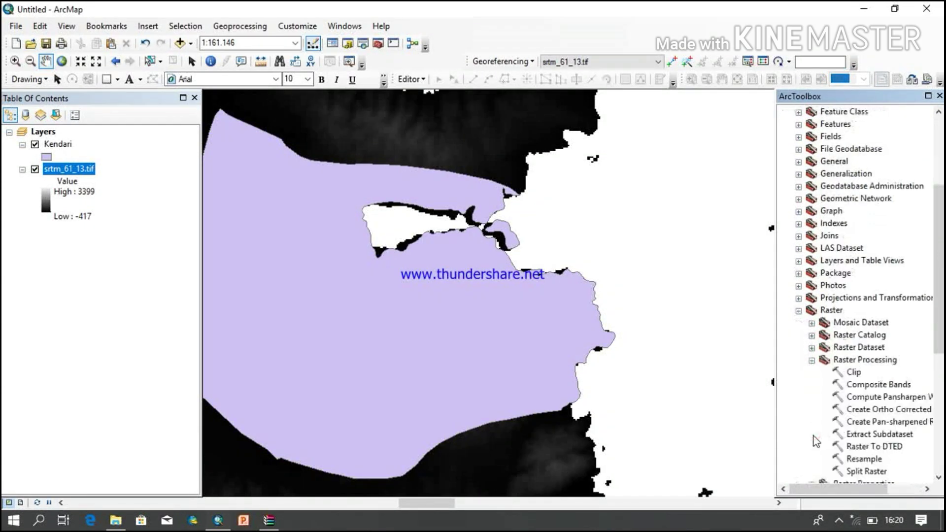
double_click(855, 373)
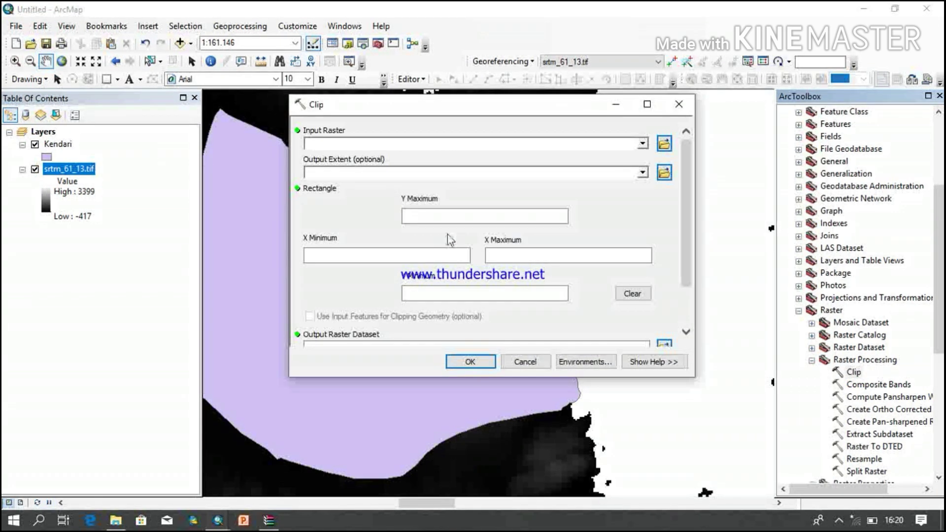
drag(63, 173, 320, 139)
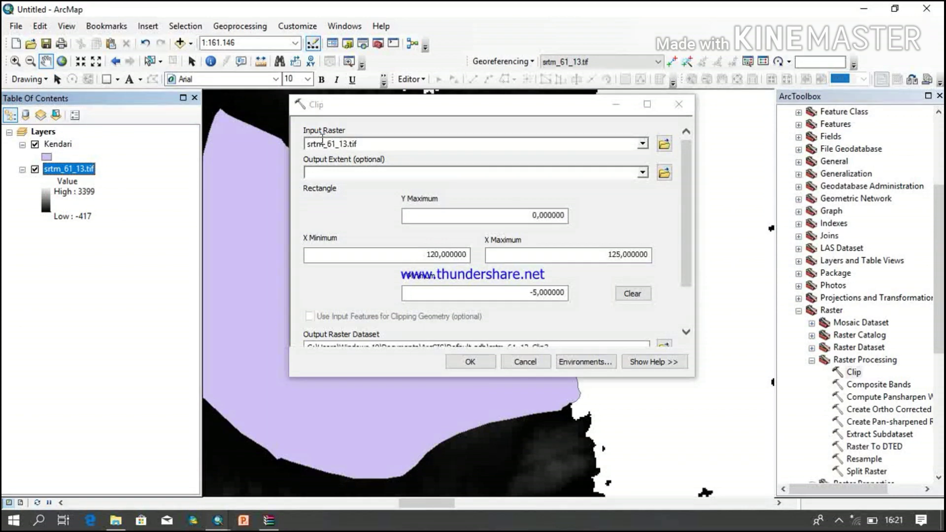
Set the Kendari layer as the clip's output extent and enable using input features for clipping geometry.
click(55, 144)
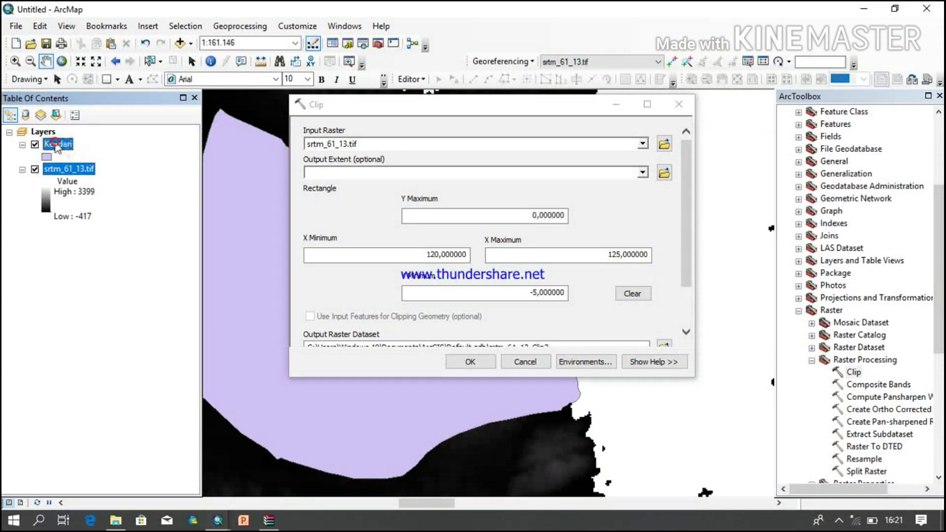
drag(56, 144, 341, 173)
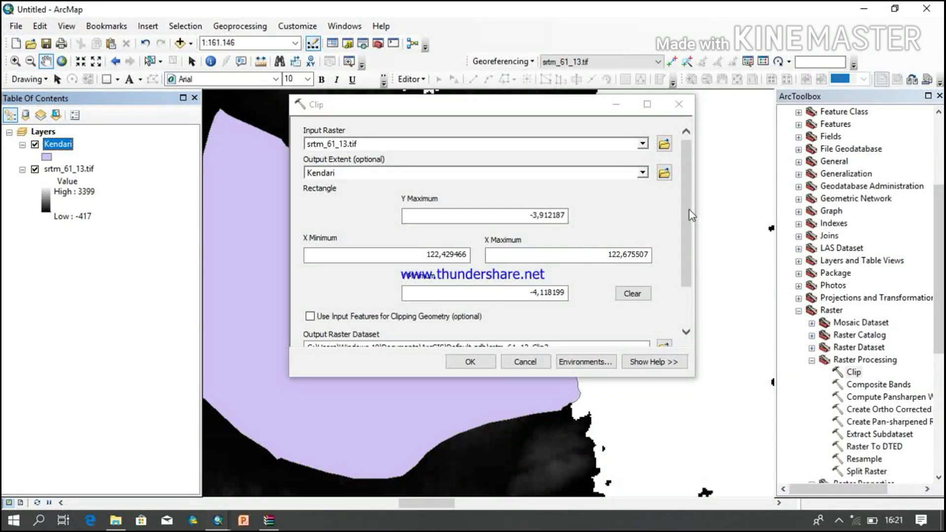
drag(688, 211, 697, 318)
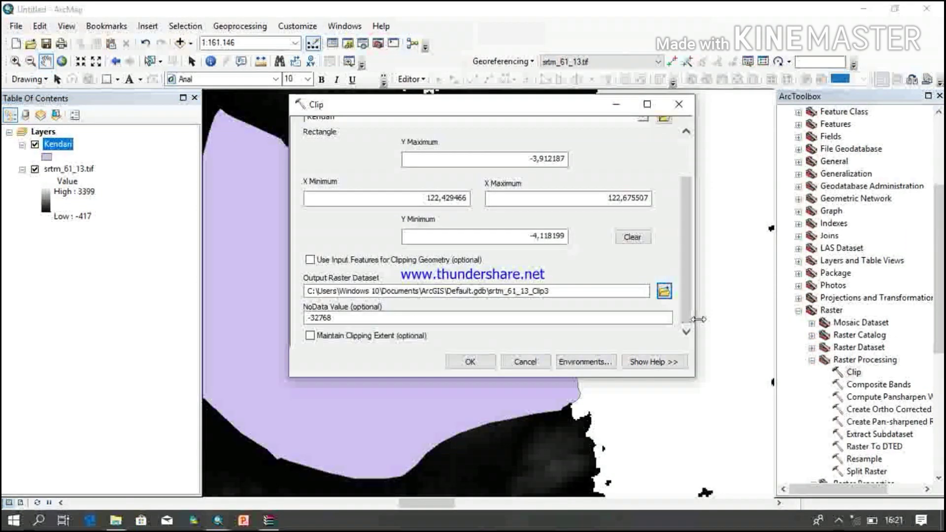
click(310, 259)
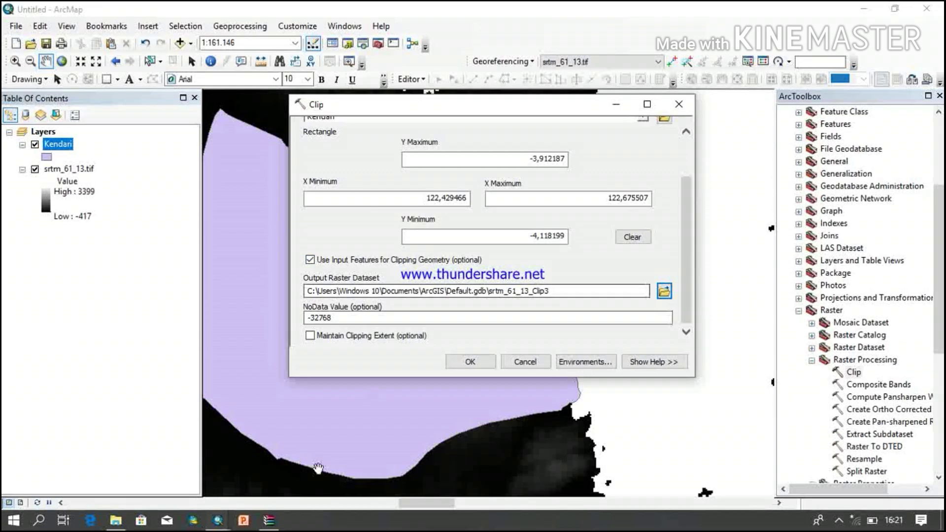
Copy the D:\Kendari folder path from File Explorer and use it to replace the geodatabase path of the Clip output raster.
click(121, 523)
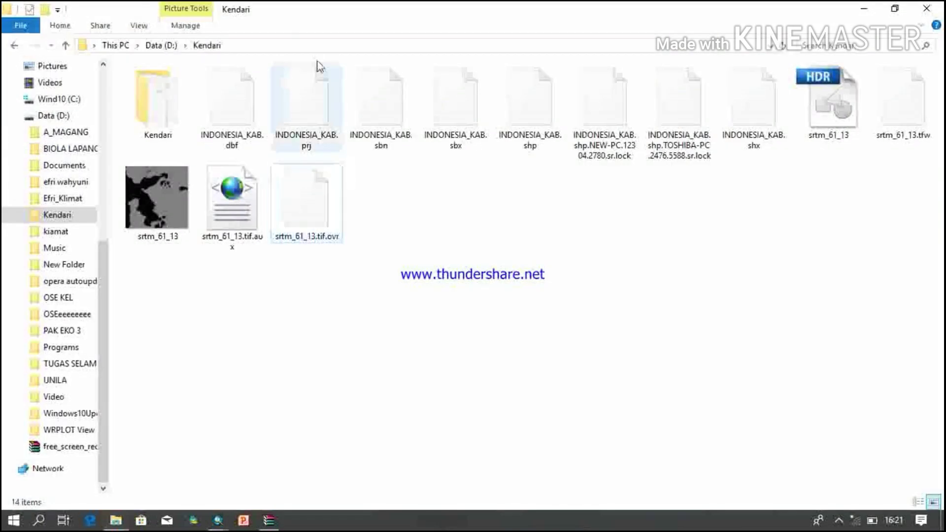
click(296, 46)
key(ctrl+c)
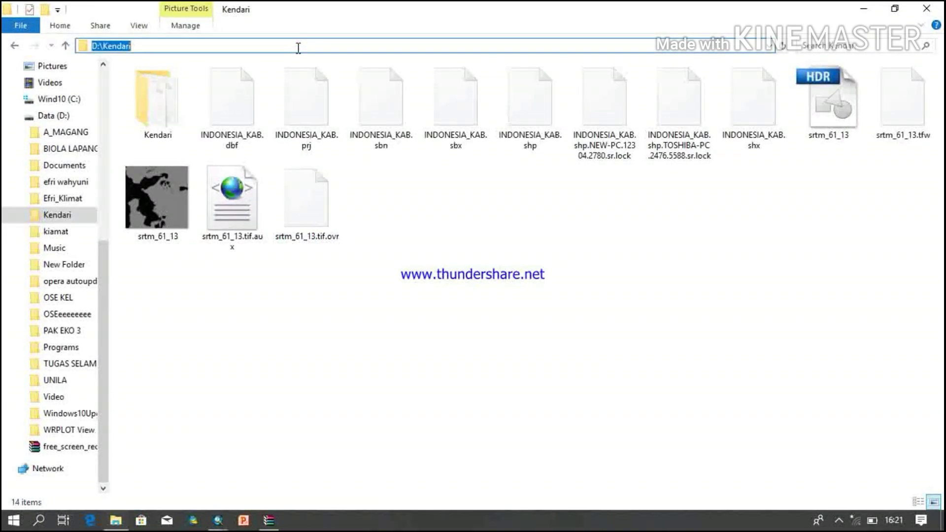
click(218, 521)
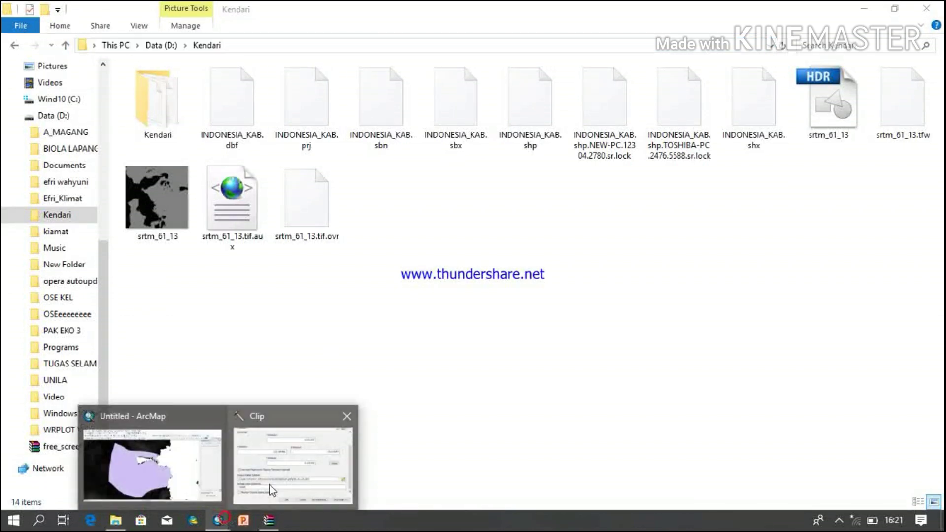
click(269, 491)
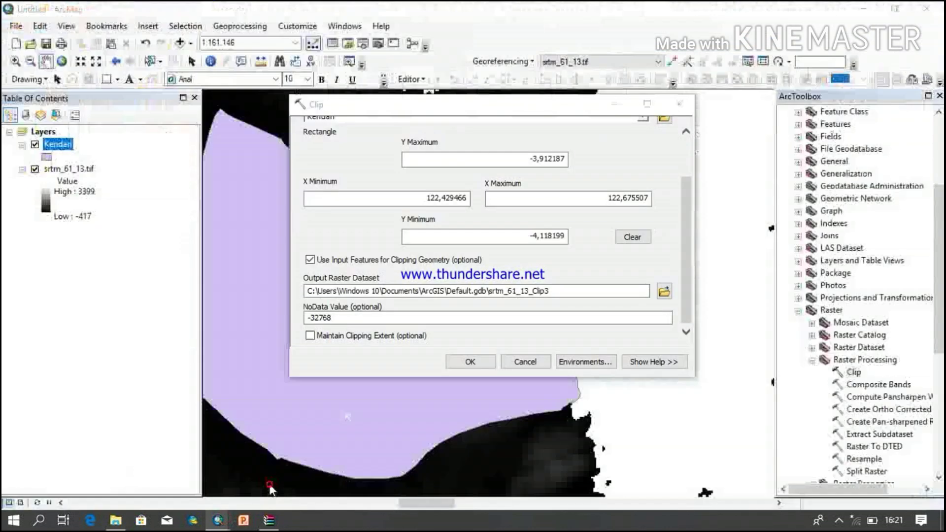
click(484, 291)
drag(484, 291, 305, 292)
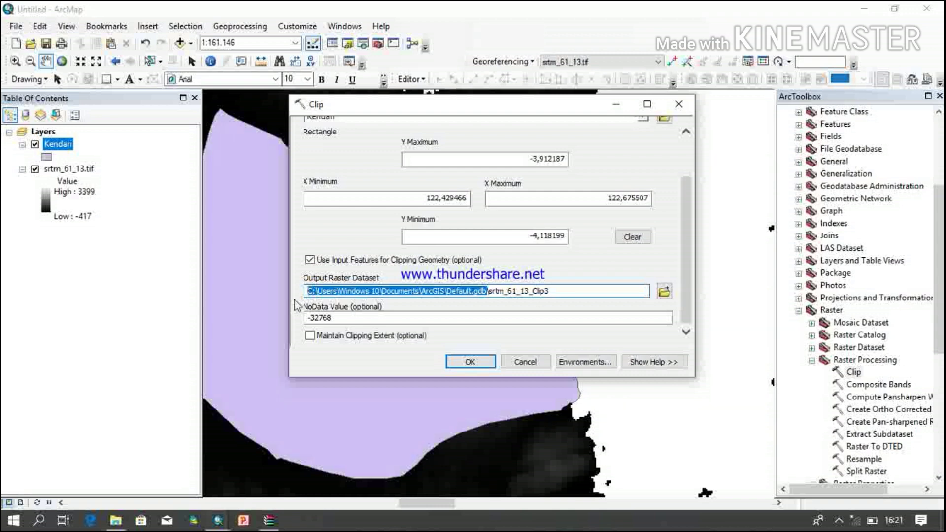
key(ctrl+v)
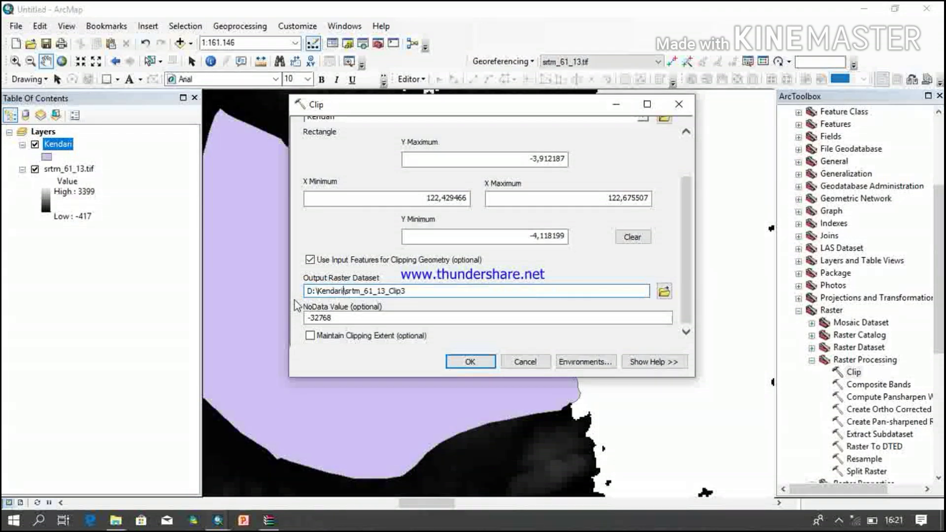
Shorten the output raster's name to Clip, making the output path D:\Kendari\Clip.
click(389, 292)
drag(389, 292, 347, 292)
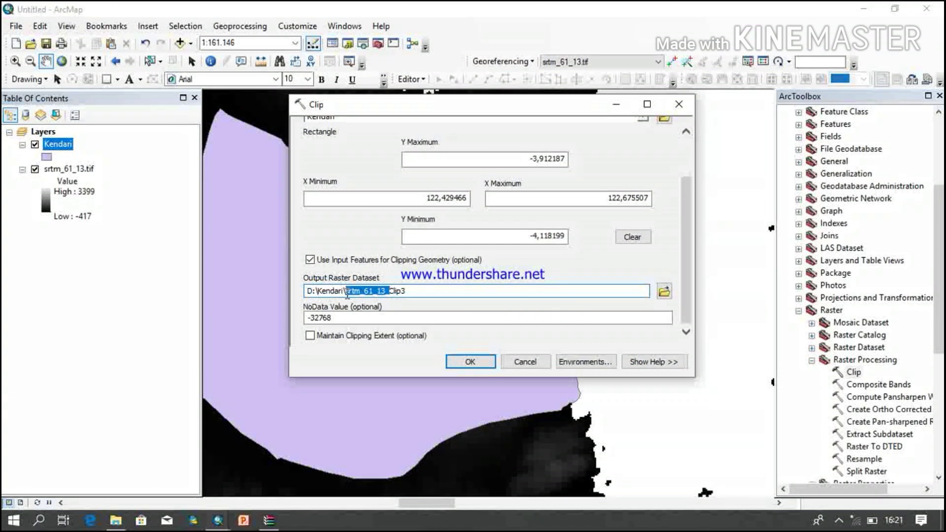
key(BackSpace)
click(383, 291)
key(BackSpace)
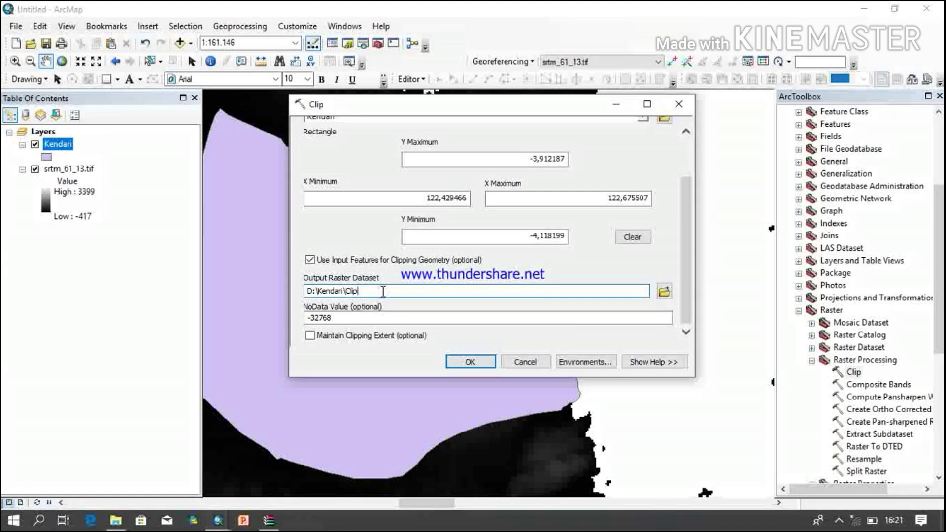
Run the clip and hide the srtm_61_13.tif layer.
click(474, 363)
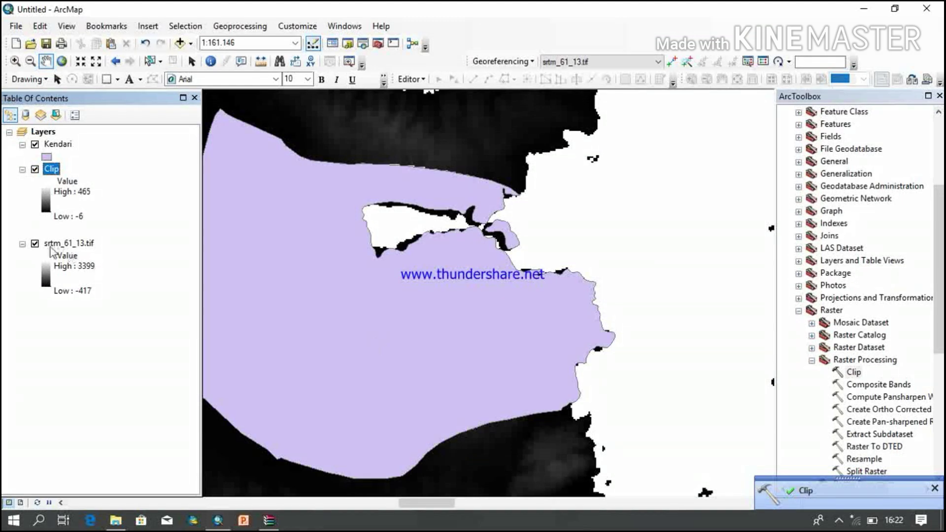
click(36, 243)
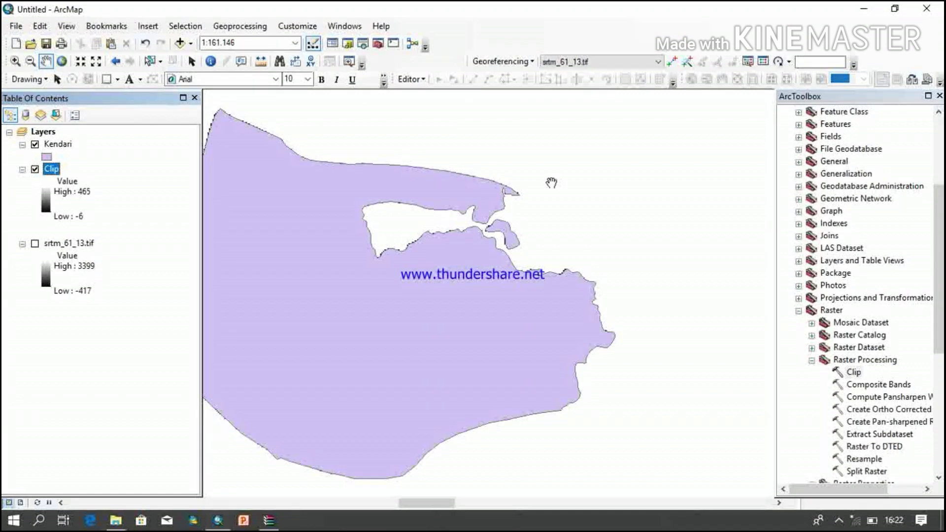
Open the Project Raster tool and set the Clip layer as its input raster.
click(798, 310)
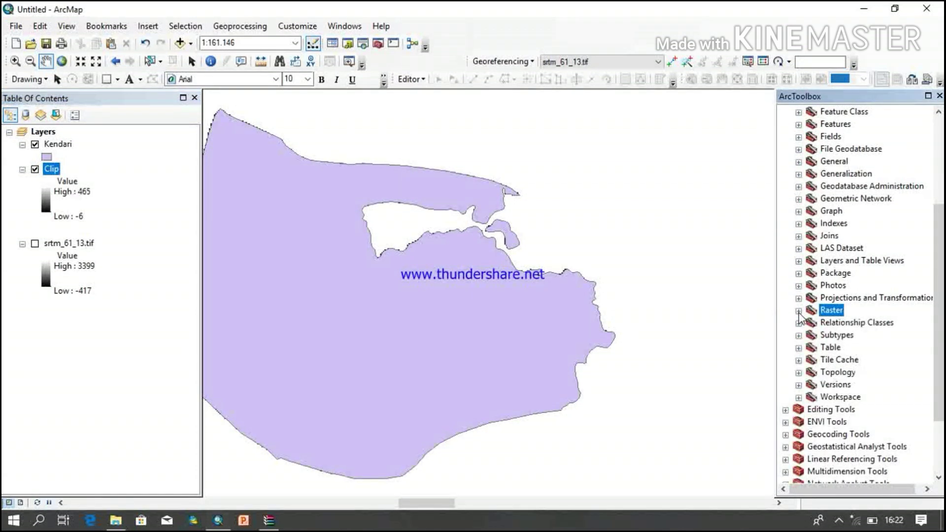
click(799, 298)
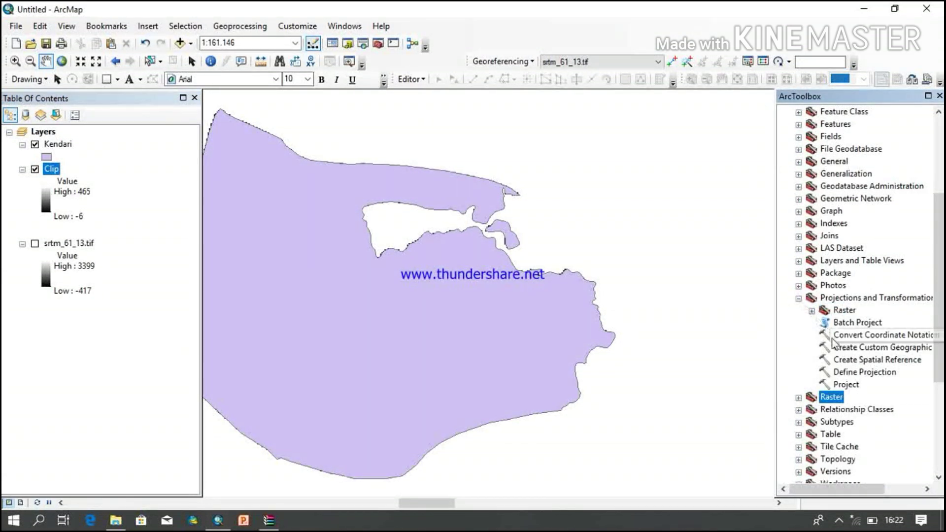
click(811, 311)
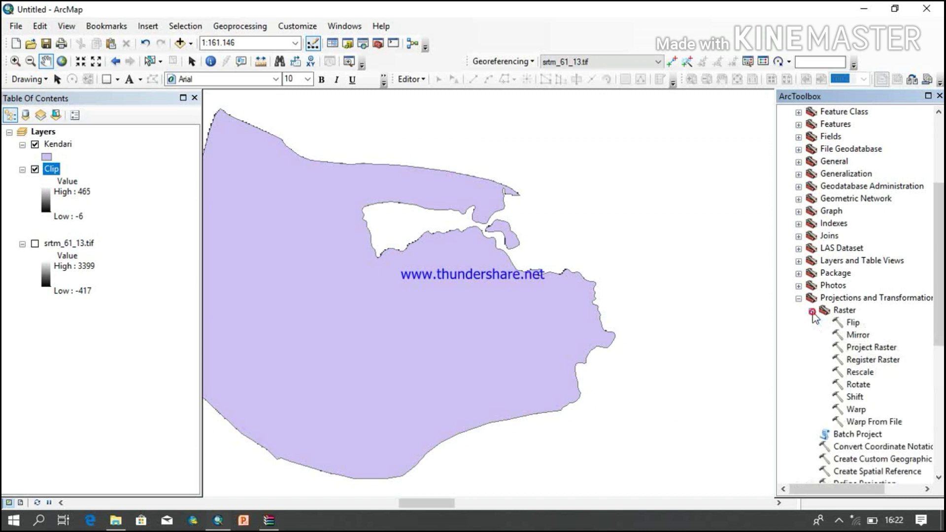
double_click(861, 348)
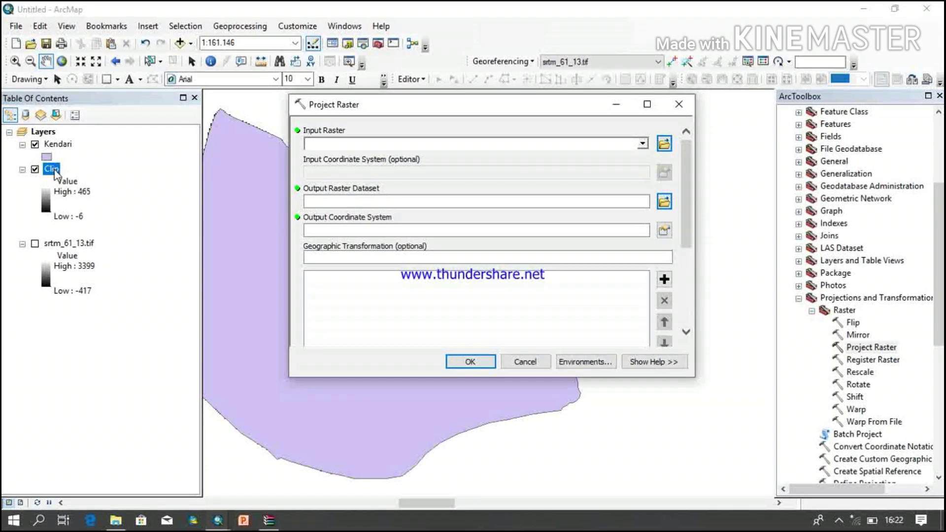
drag(52, 169, 356, 140)
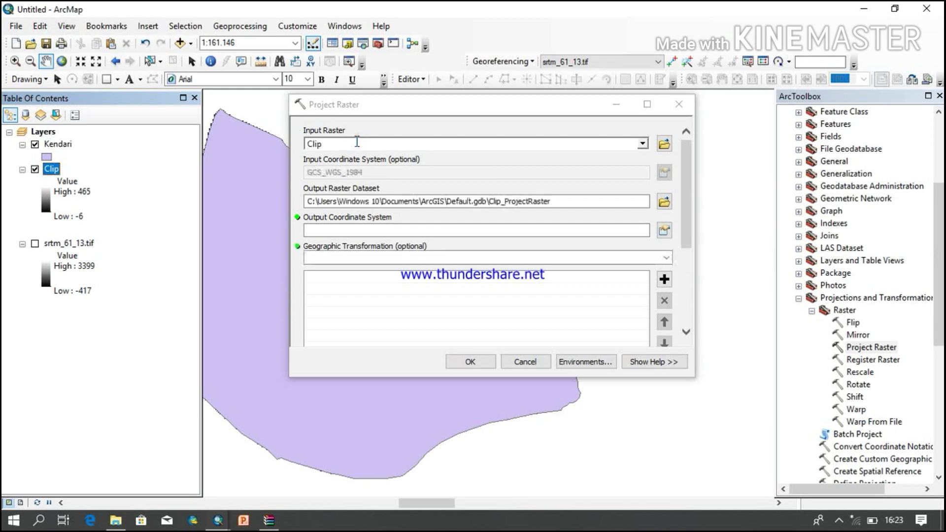
Set the projected raster's output dataset path to D:\Kendari\ProjectRaster.
drag(486, 201, 302, 202)
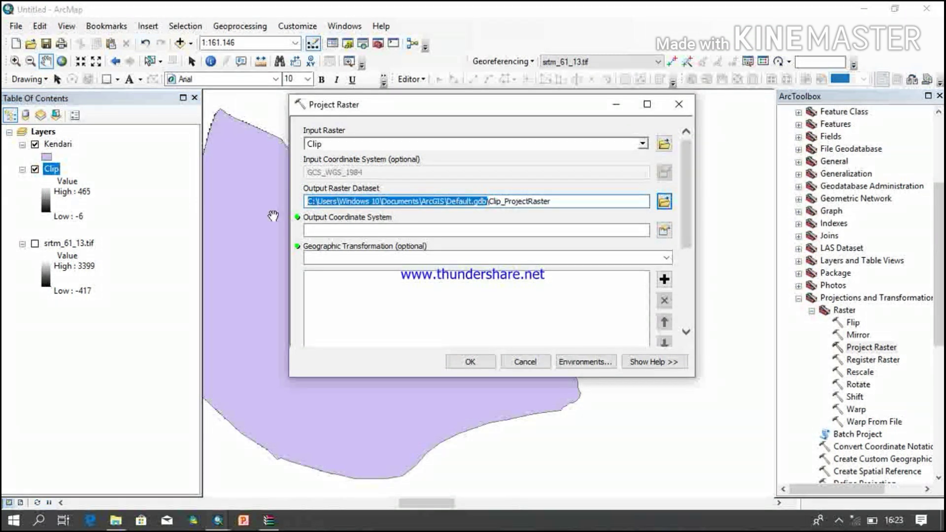
text(D:\Kendari)
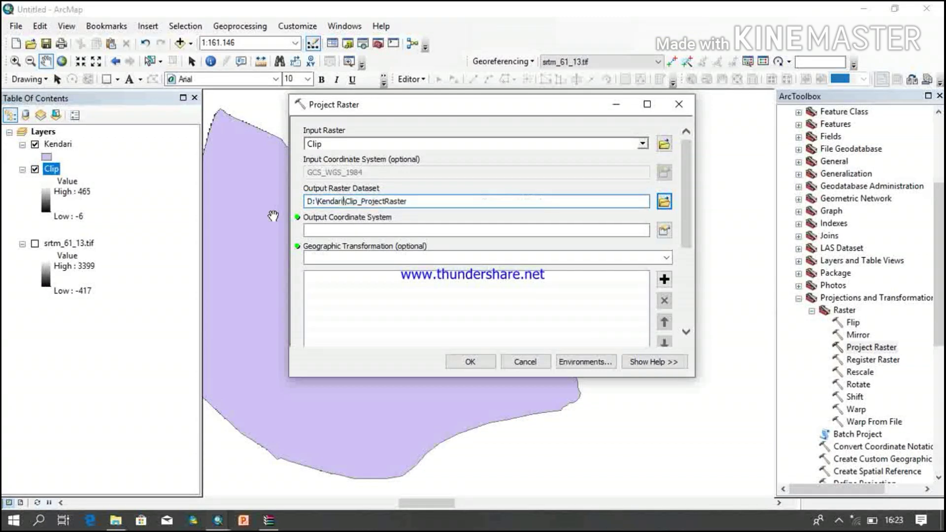
drag(362, 201, 341, 202)
key(BackSpace)
Set the output coordinate system to WGS 1984 UTM Zone 51S and run the raster projection.
click(665, 231)
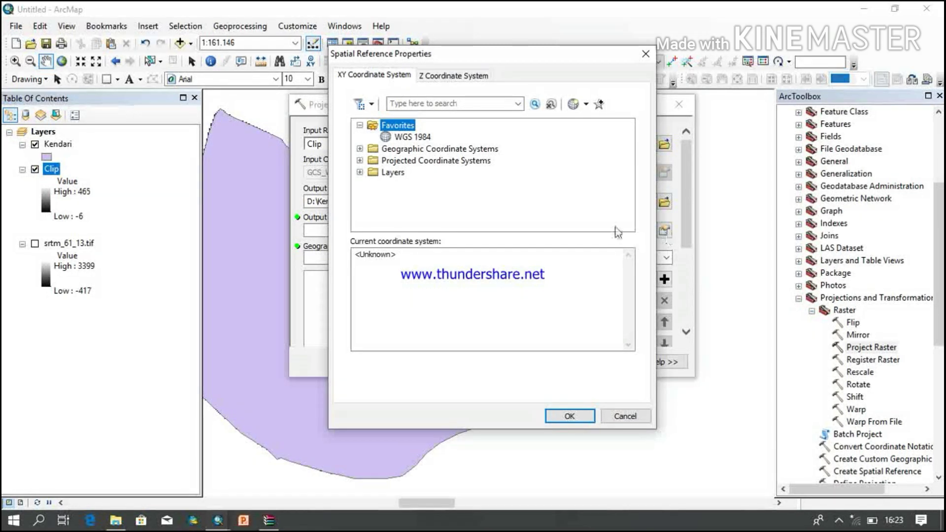
click(359, 160)
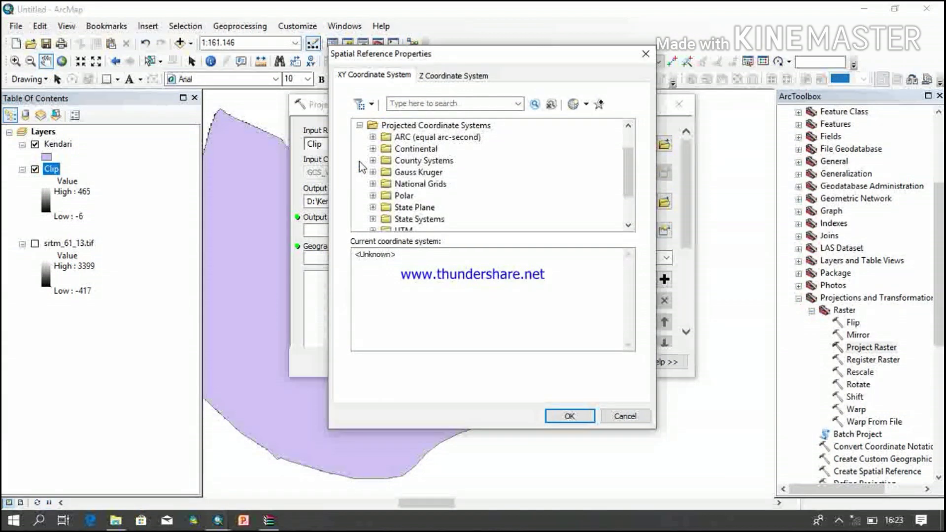
drag(629, 168, 628, 189)
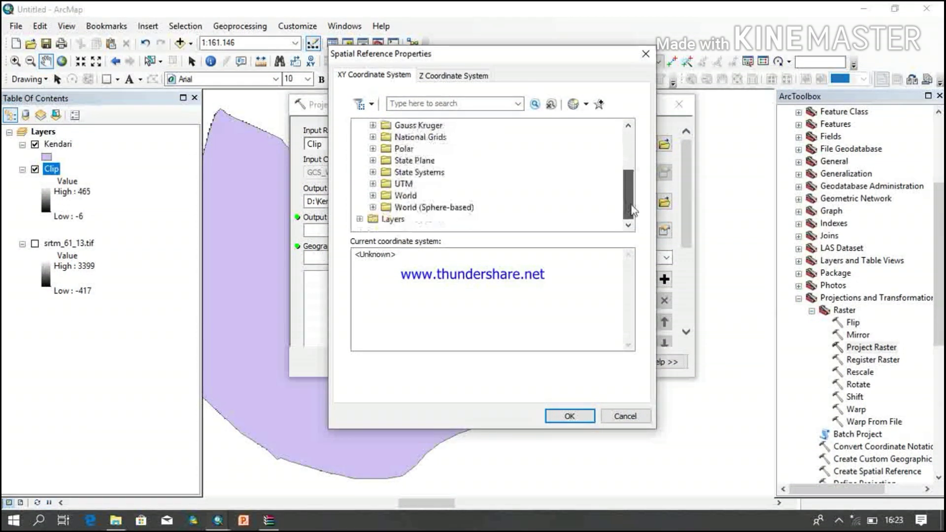
click(373, 183)
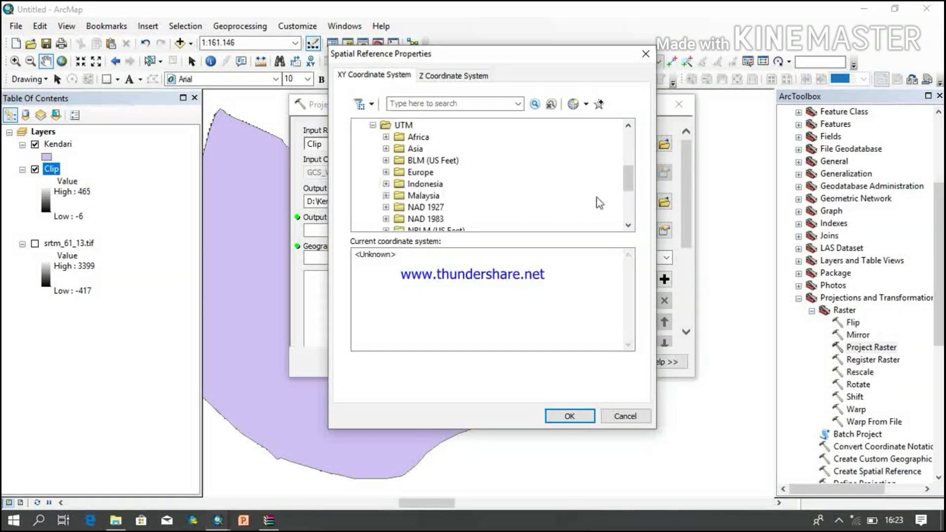
click(631, 194)
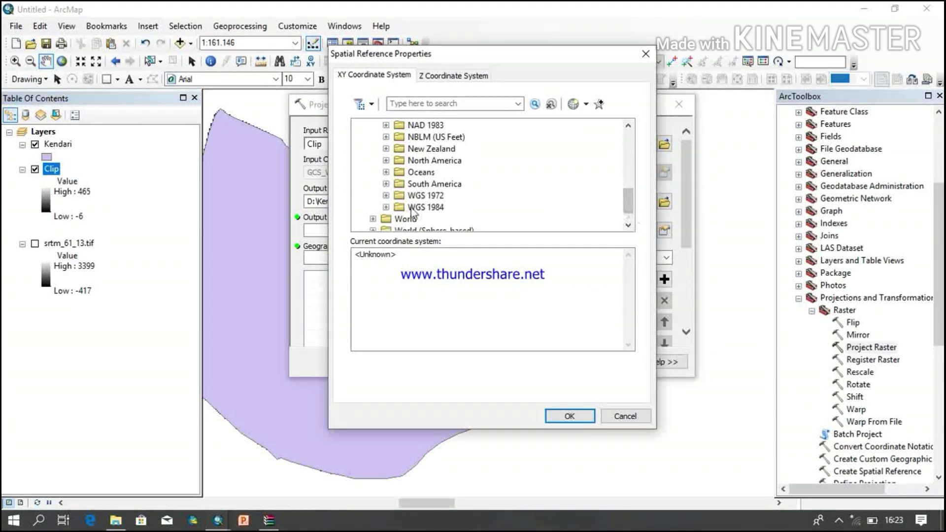
click(387, 207)
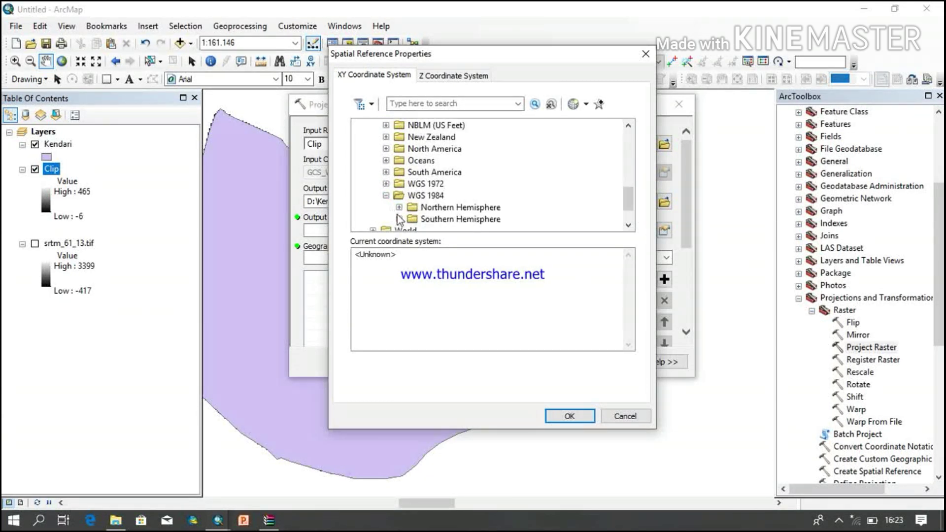
click(399, 219)
drag(634, 169, 636, 202)
click(515, 207)
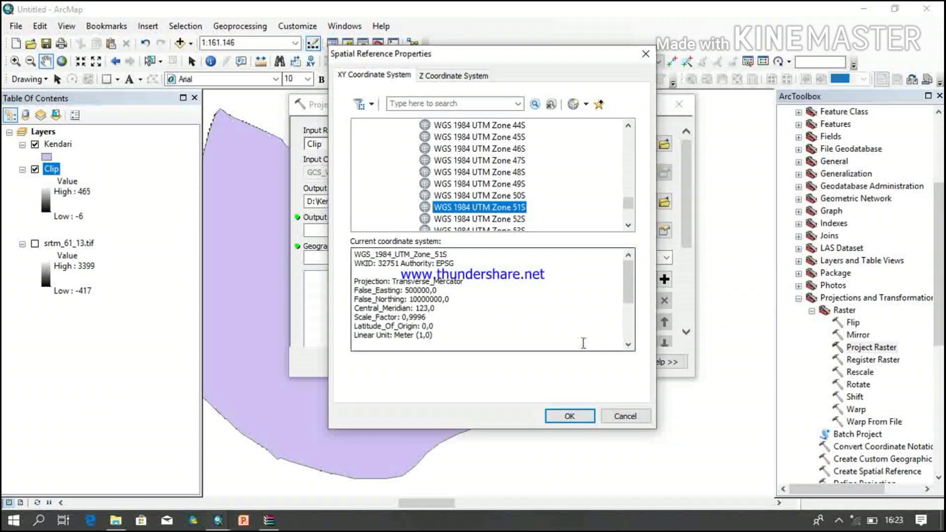
click(570, 415)
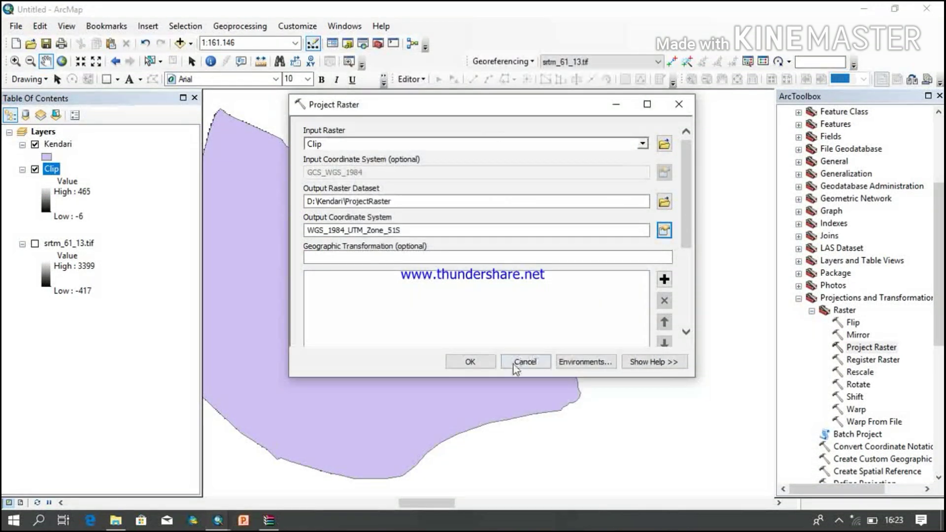
click(471, 363)
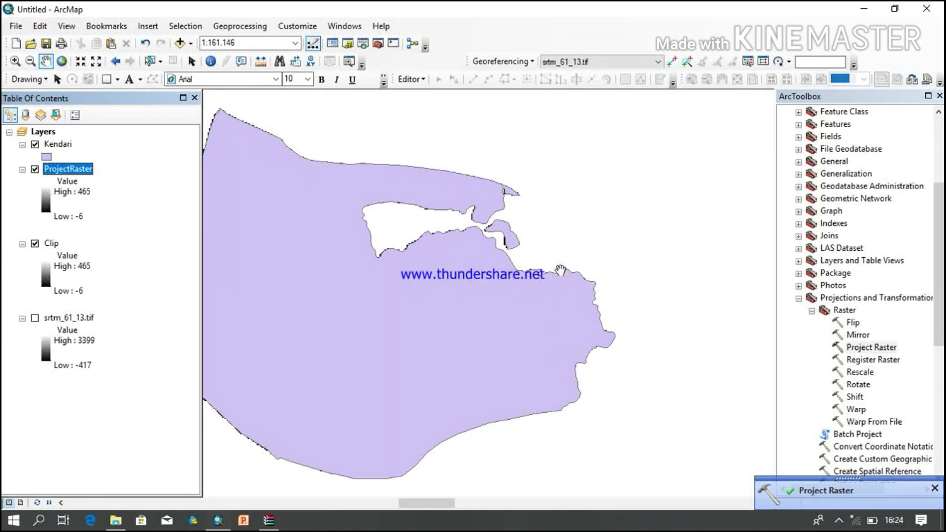
Open the 3D Analyst Slope tool and set the ProjectRaster layer as its input raster.
click(795, 298)
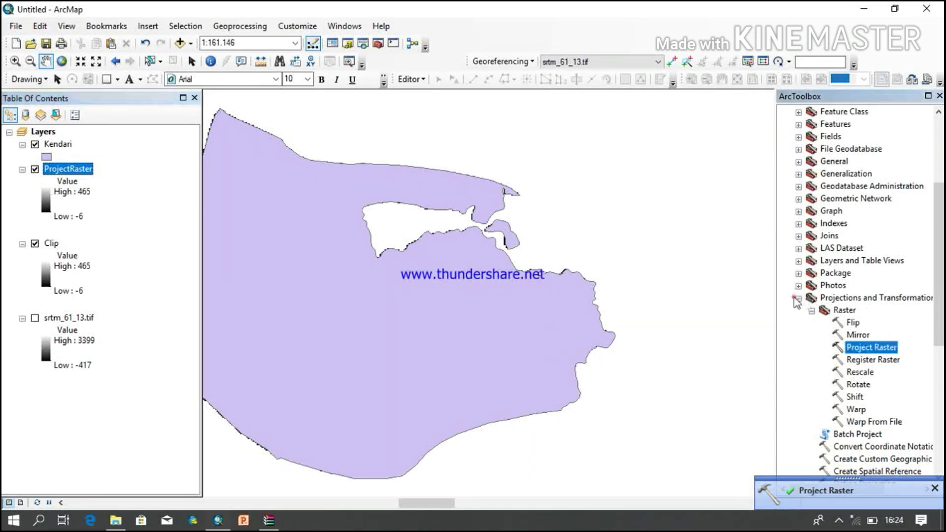
click(798, 298)
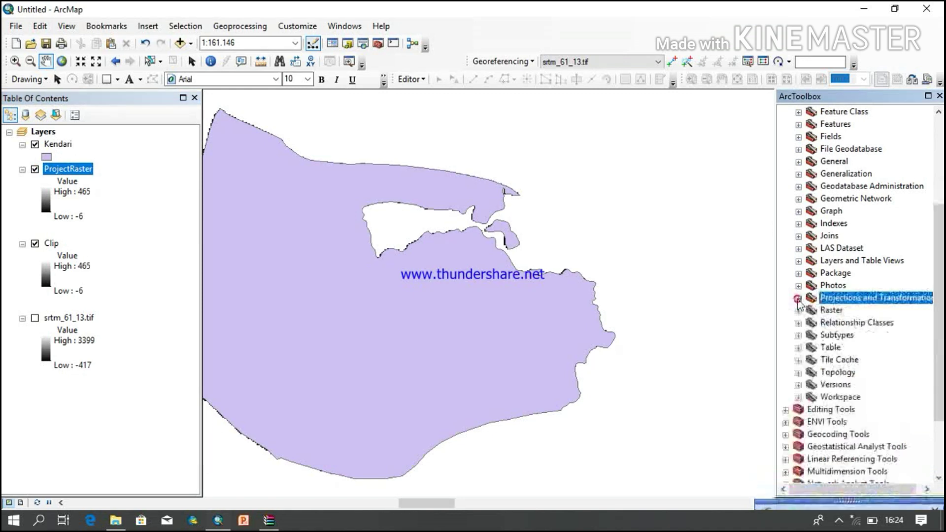
scroll(941, 302, up, 4)
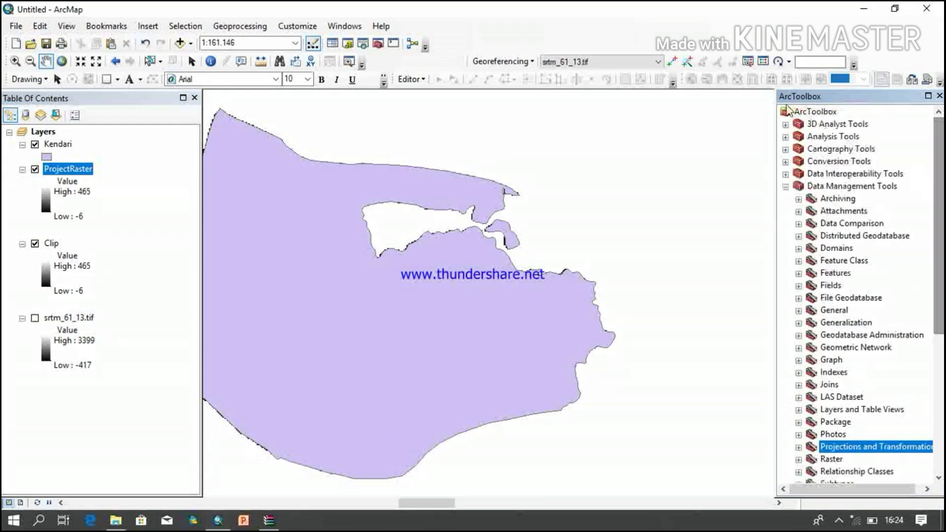
click(786, 188)
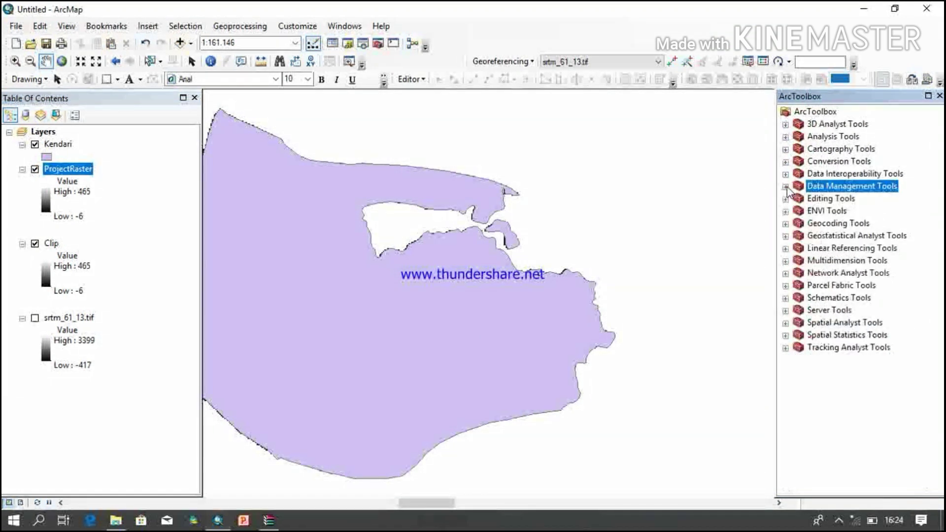
click(785, 125)
click(799, 236)
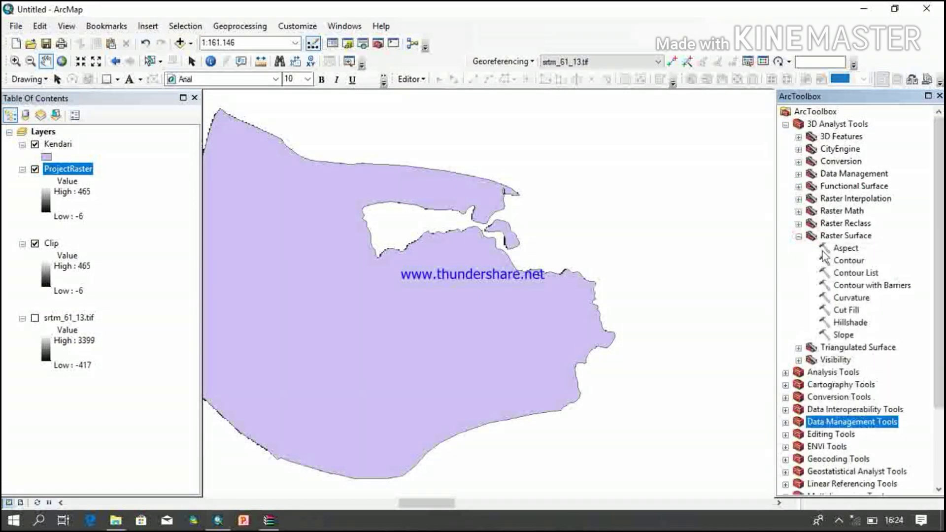
click(844, 335)
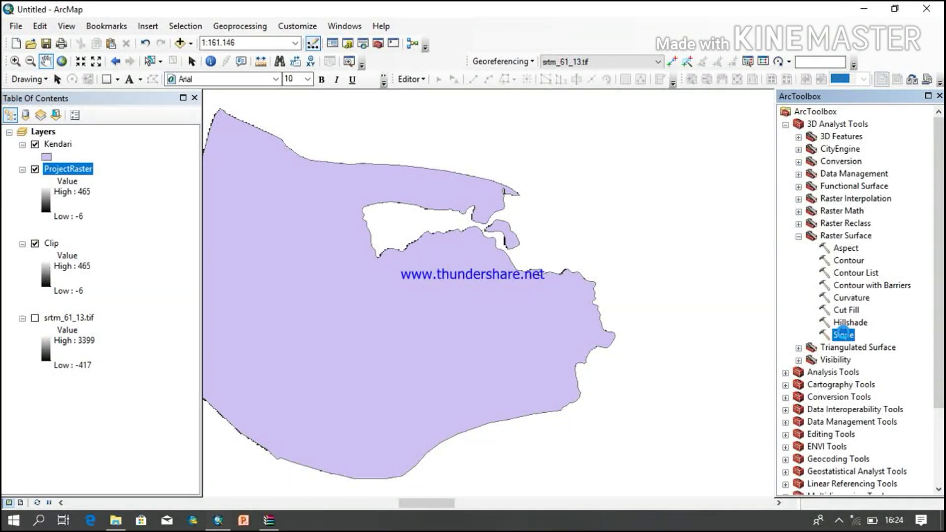
double_click(843, 335)
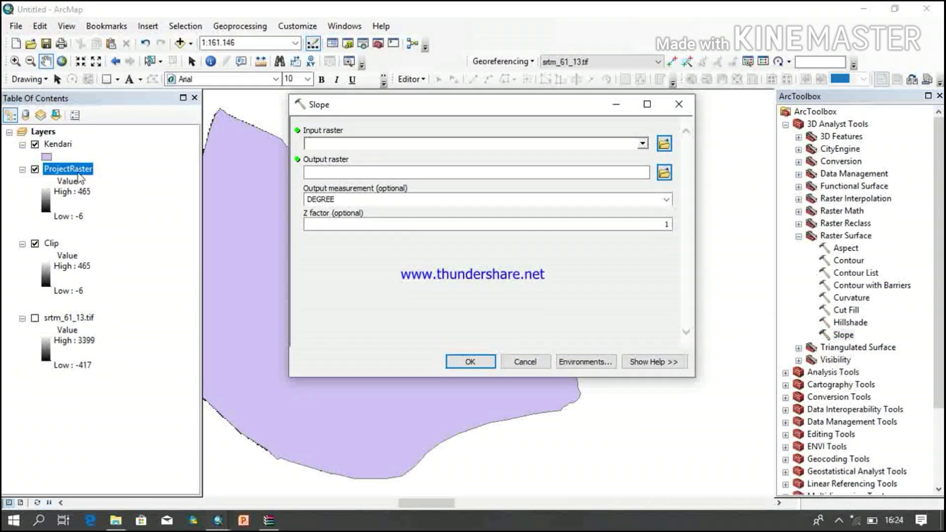
drag(73, 170, 318, 144)
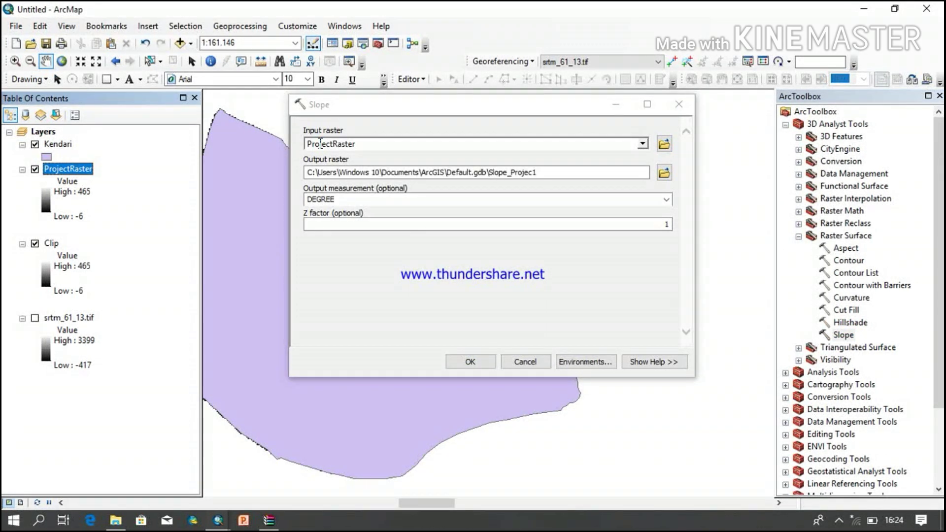
Set the slope output raster path to D:\Kendari\Slope.
double_click(477, 172)
drag(474, 169, 291, 186)
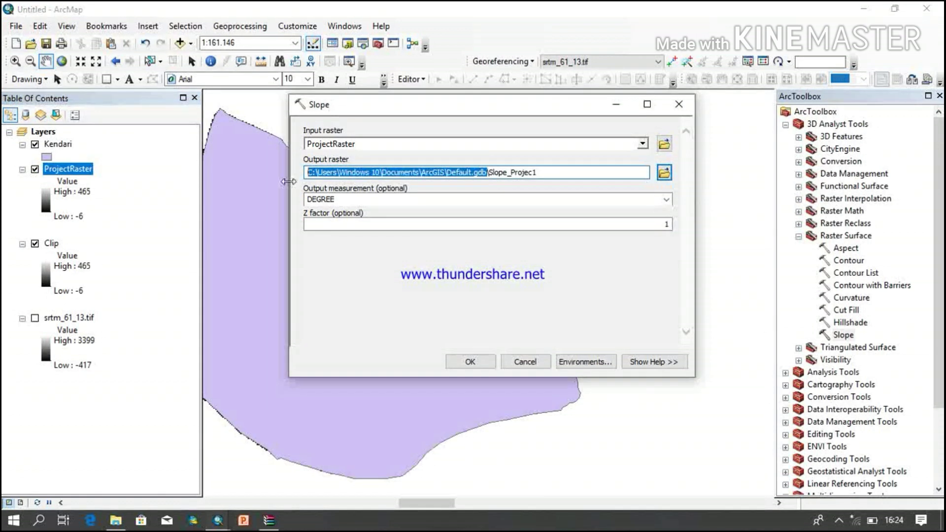
text(D:\Kendari)
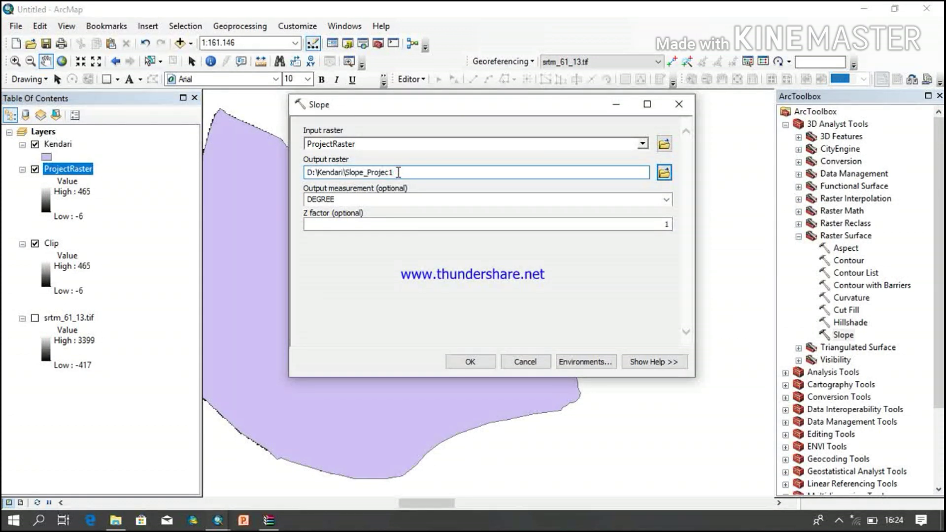
drag(398, 172, 367, 176)
key(BackSpace)
key(BackSpace)
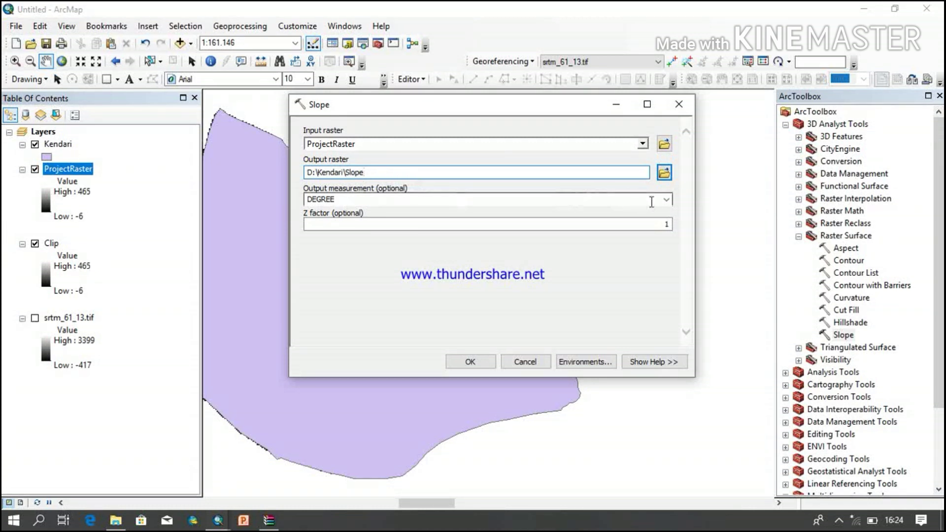
Set the slope output measurement to PERCENT_RISE and run the Slope tool.
click(665, 199)
click(539, 229)
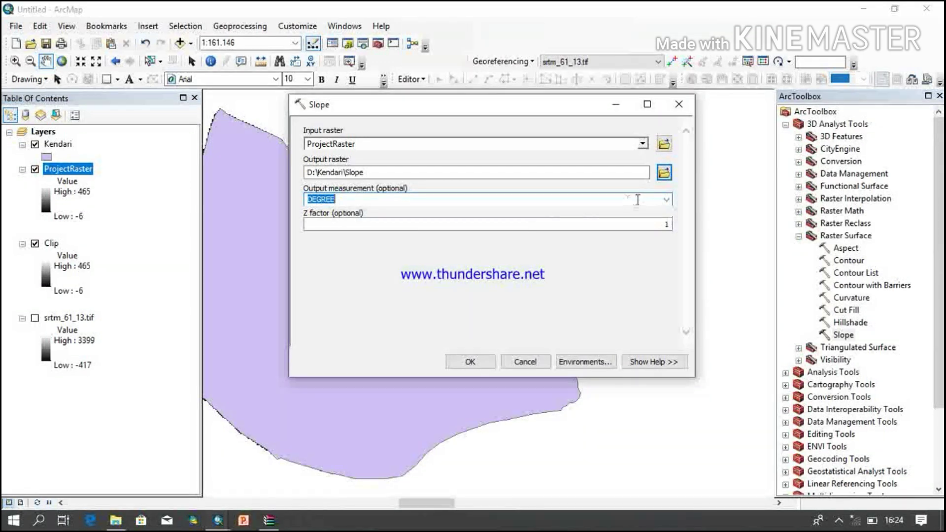
click(665, 200)
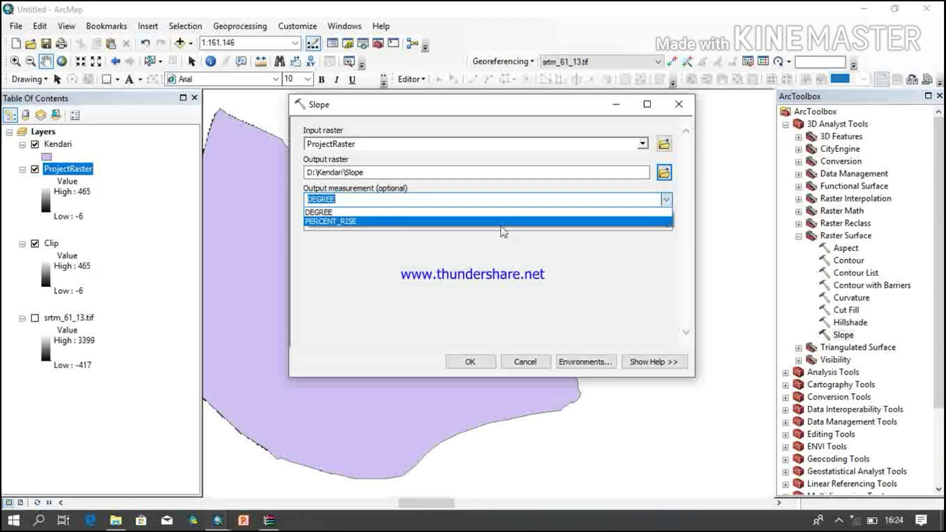
click(500, 227)
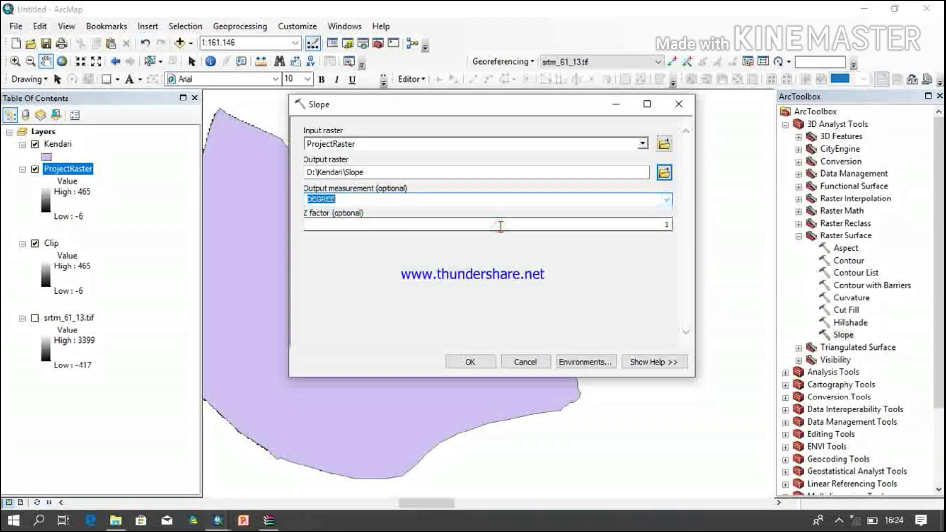
click(669, 199)
click(593, 221)
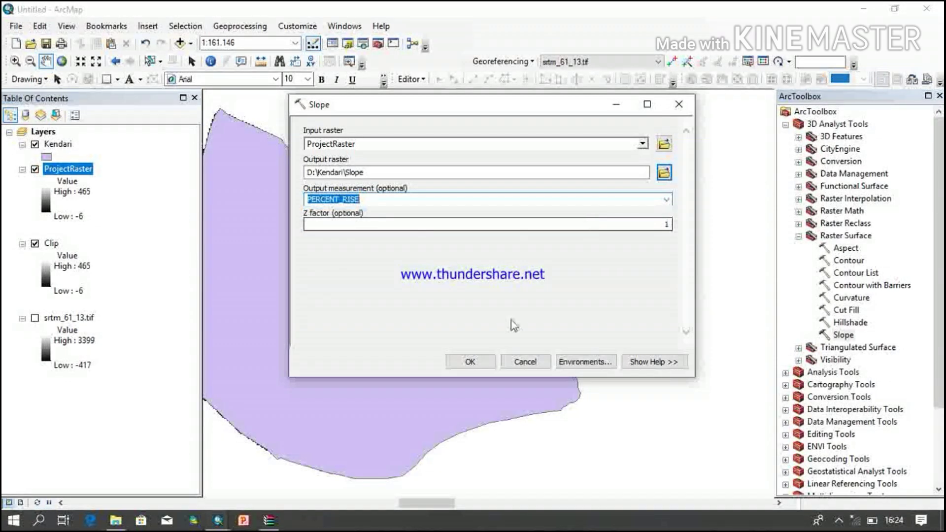
click(471, 362)
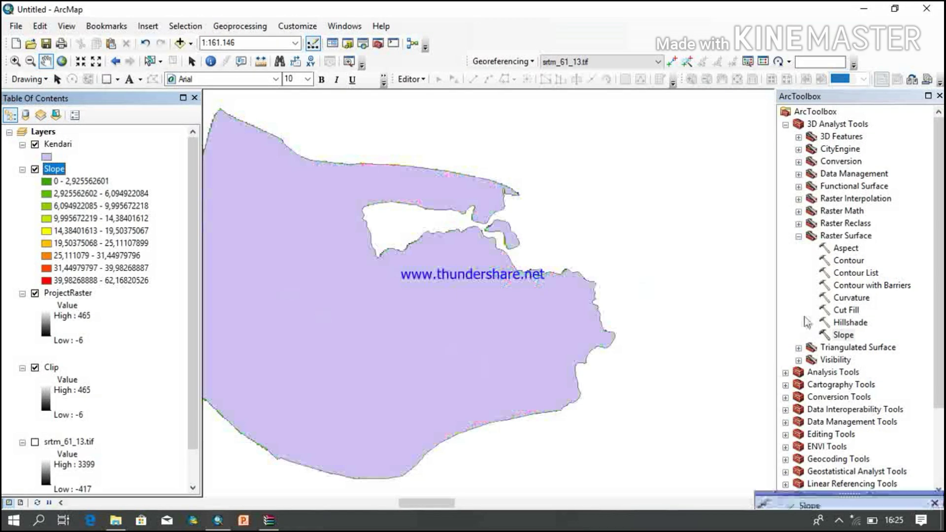
Open the Spatial Analyst Reclassify tool and set the Slope layer as its input raster.
click(785, 125)
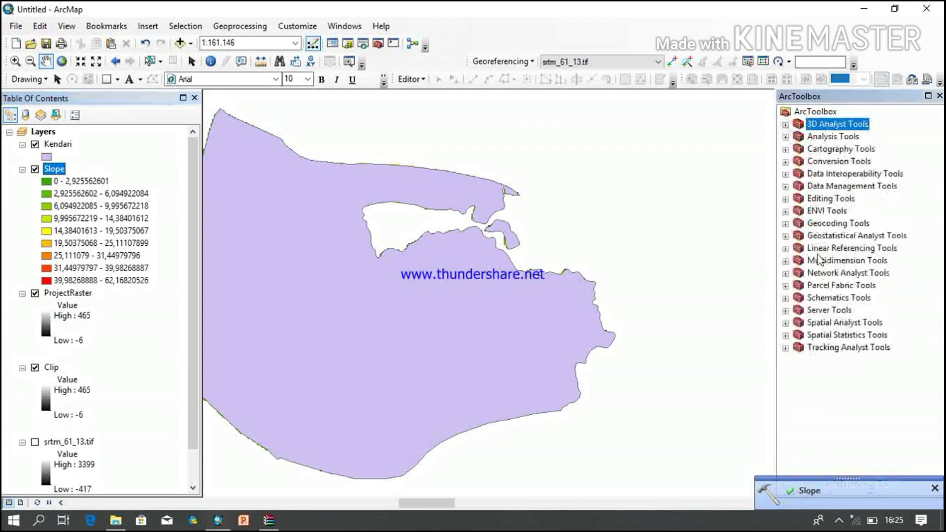
click(786, 324)
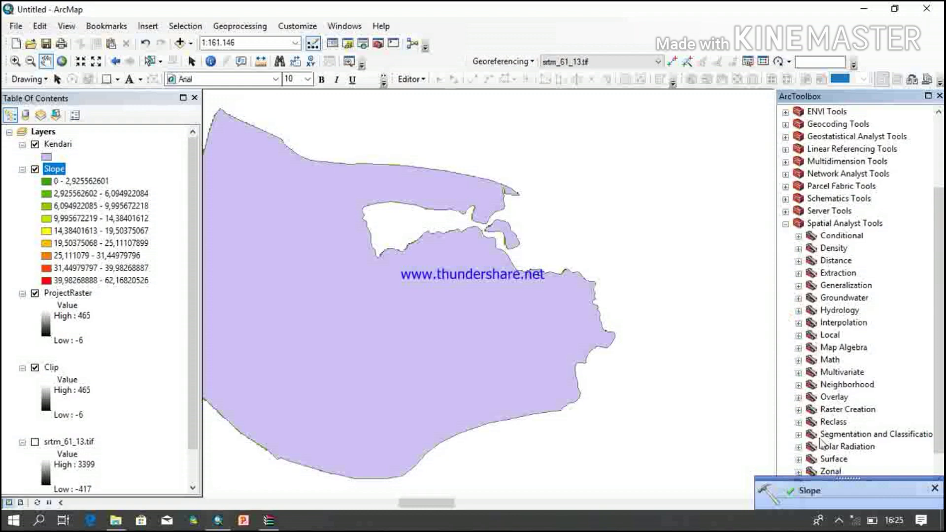
click(798, 421)
double_click(848, 446)
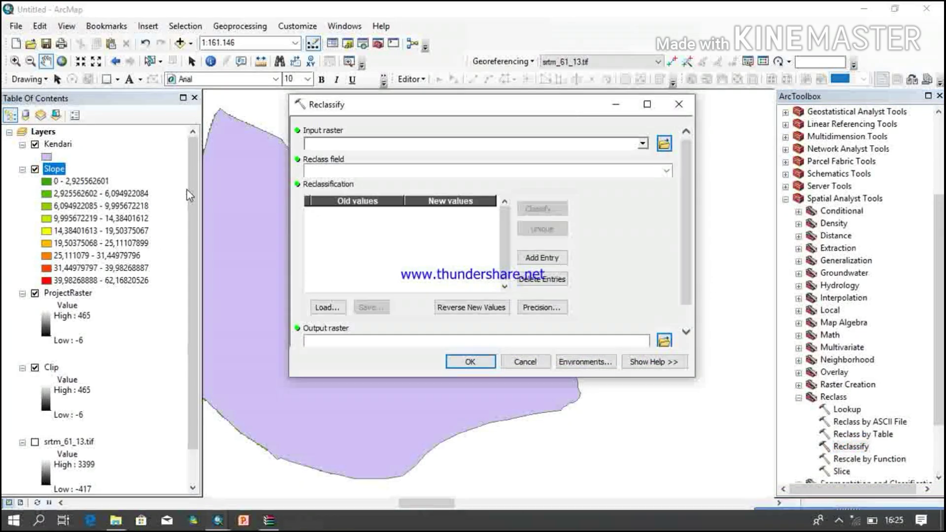
click(58, 167)
drag(58, 167, 329, 144)
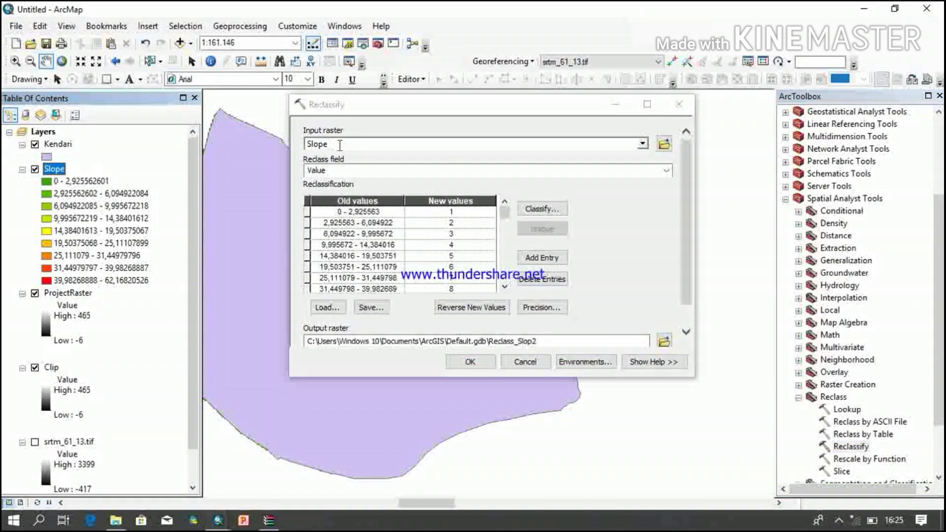
Set the slope classification to 5 classes.
click(548, 207)
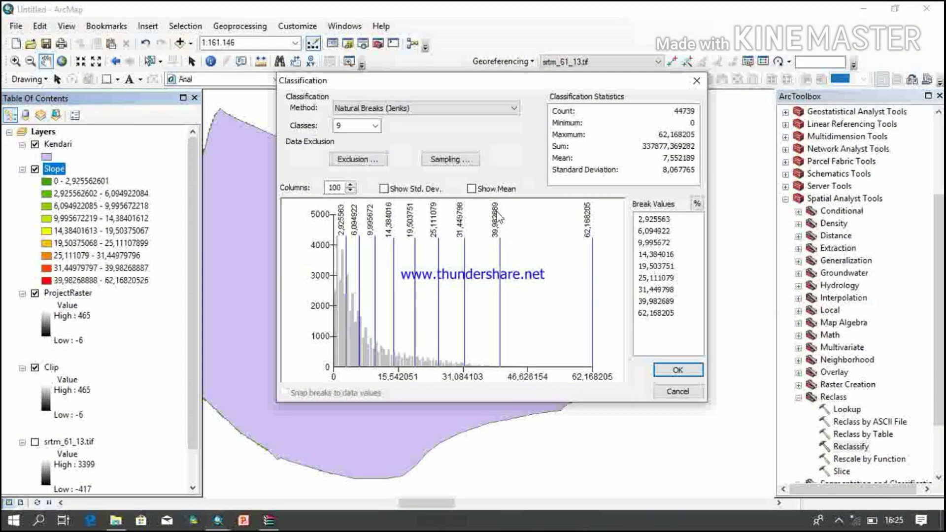
click(376, 126)
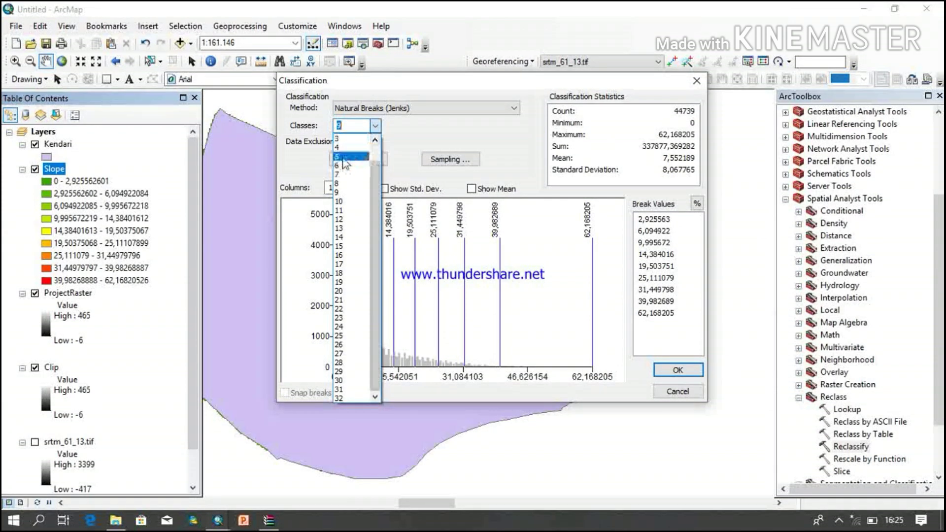
click(342, 156)
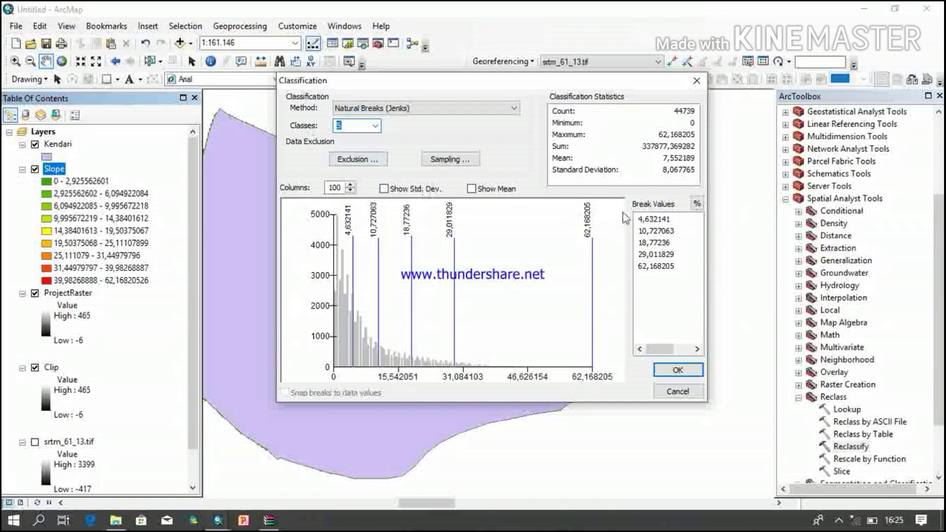
Set the first four slope break values to 2, 5, 15 and 40, and accept the classification.
double_click(653, 219)
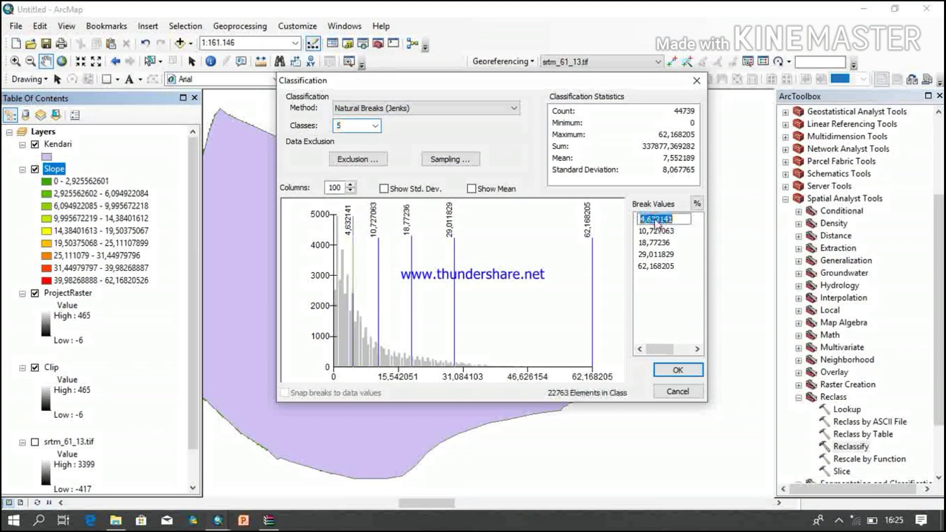
text(2)
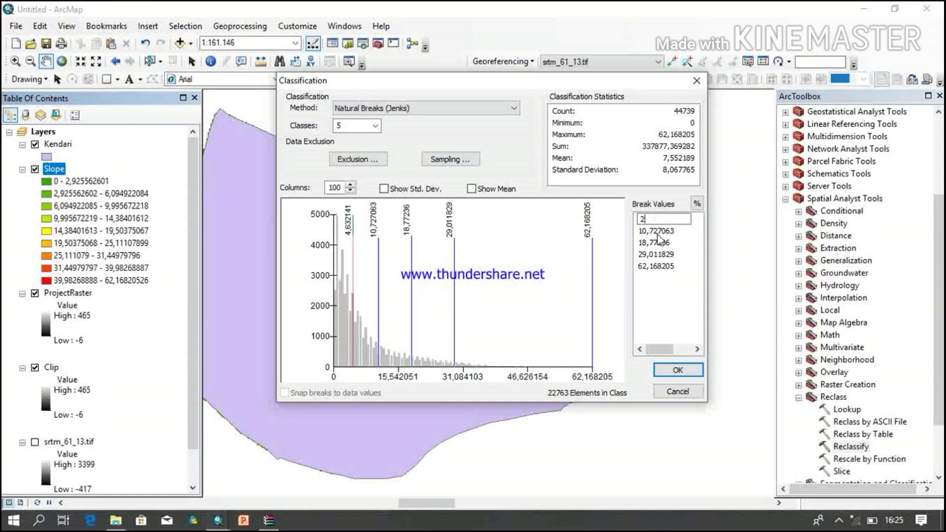
key(Return)
double_click(657, 232)
text(5)
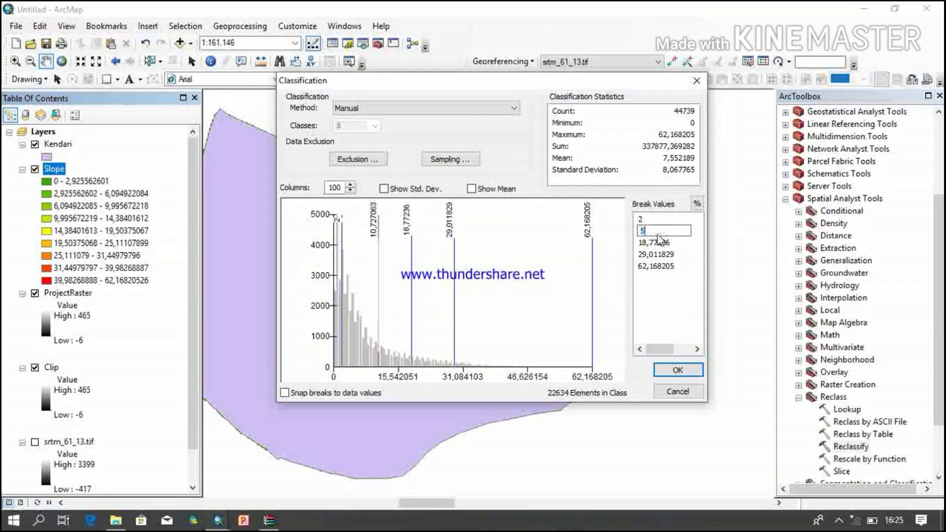
key(Return)
double_click(657, 241)
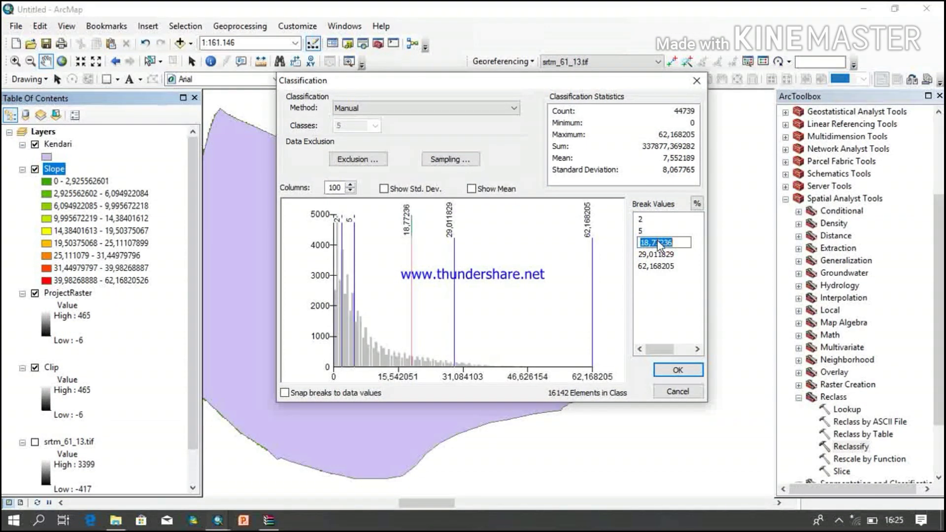
text(15)
key(Return)
click(660, 254)
text(40)
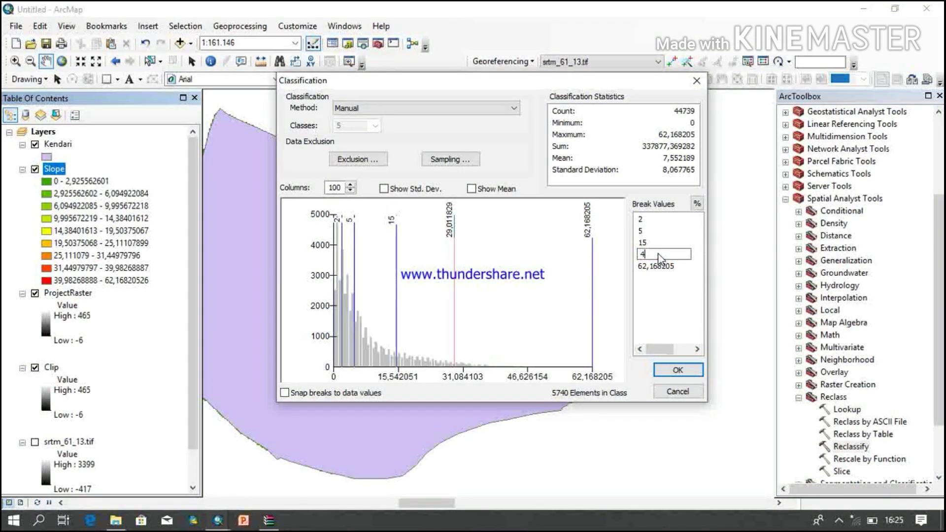
key(Return)
click(683, 370)
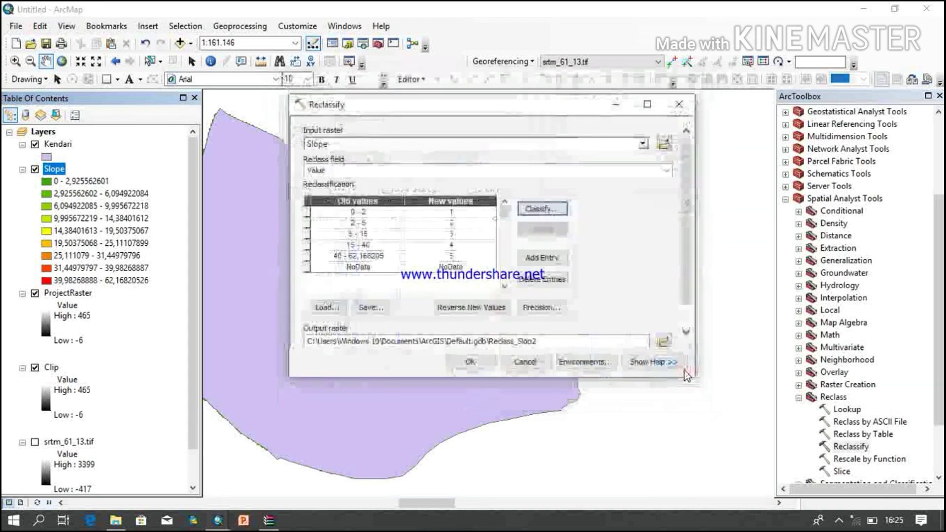
Reverse the new class values, set the output raster to D:\Kendari\Reclass_Slope, and run the reclassification.
click(491, 309)
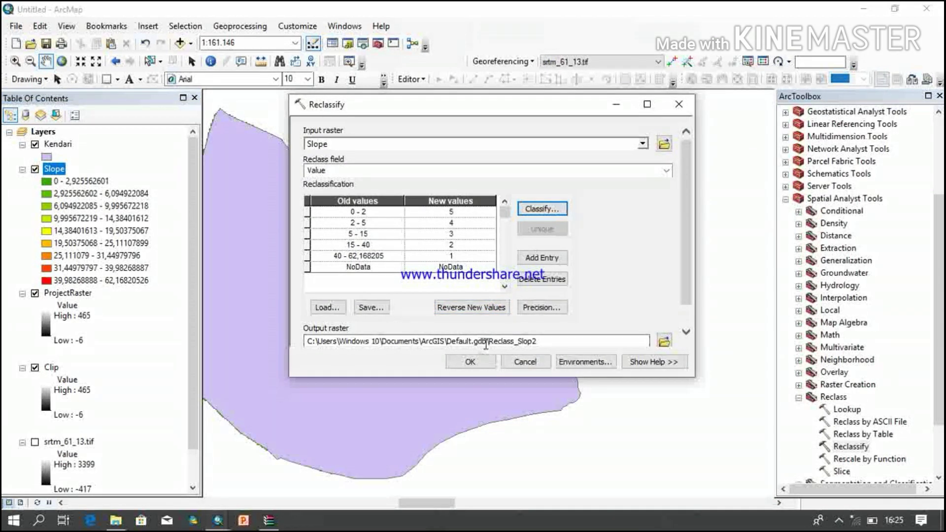
drag(487, 341, 299, 367)
text(D:\Kendari)
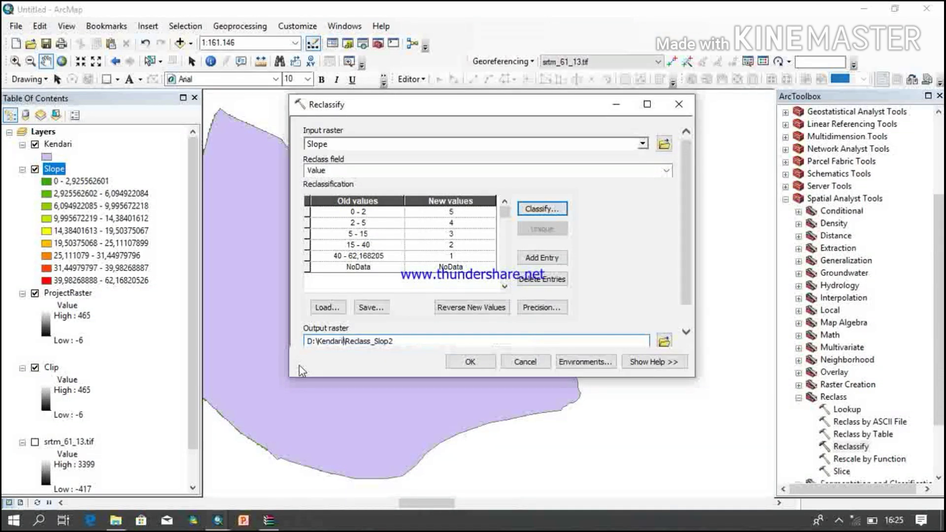
click(469, 362)
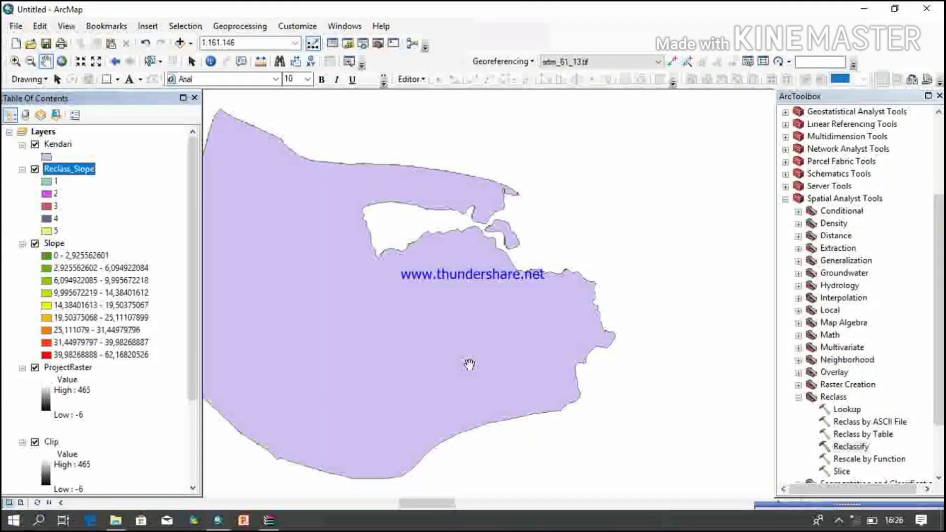
Collapse the Slope layer's legend and move the layer below the Clip layer.
click(23, 243)
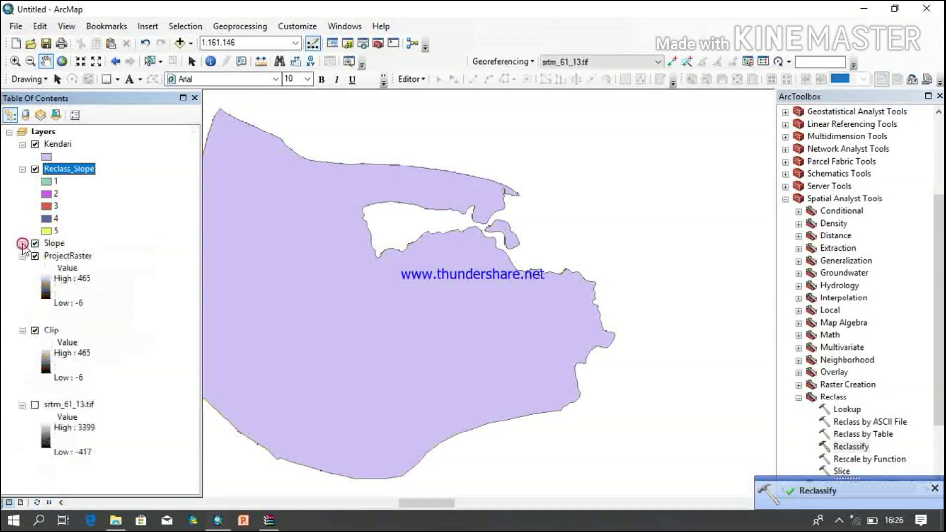
drag(53, 245, 89, 395)
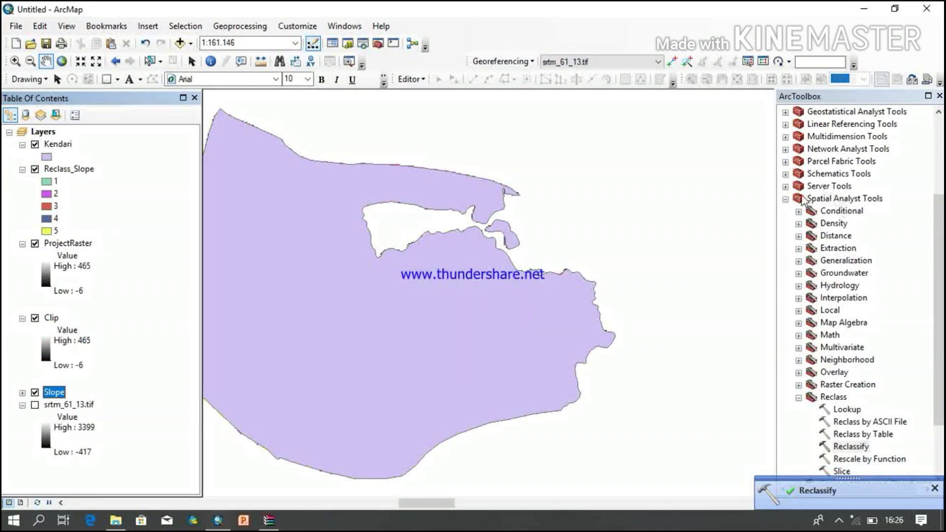
Open the 3D Analyst Hillshade tool and set the ProjectRaster layer as its input raster.
click(785, 198)
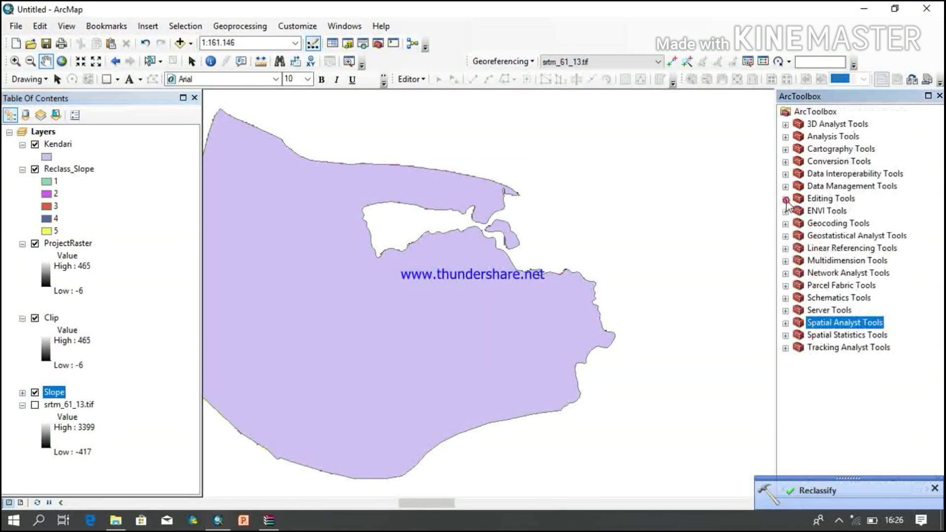
click(786, 124)
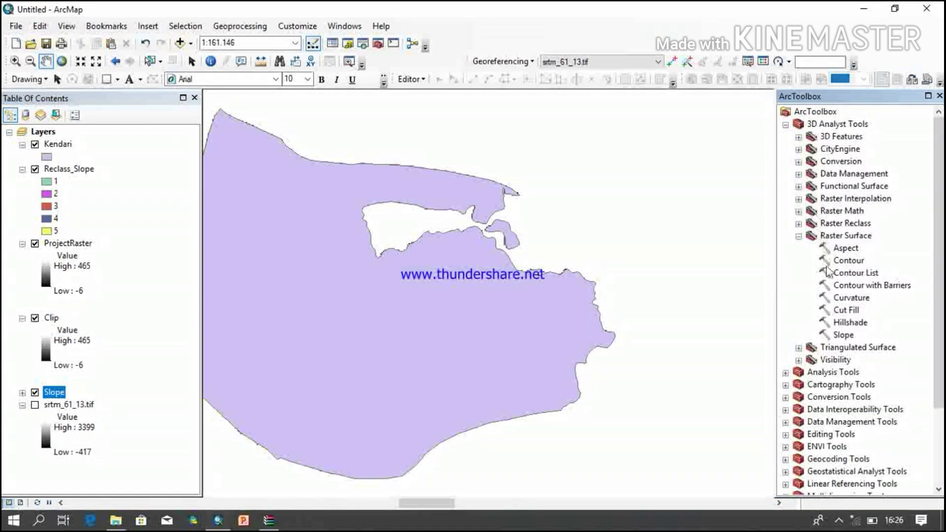
click(850, 323)
double_click(850, 323)
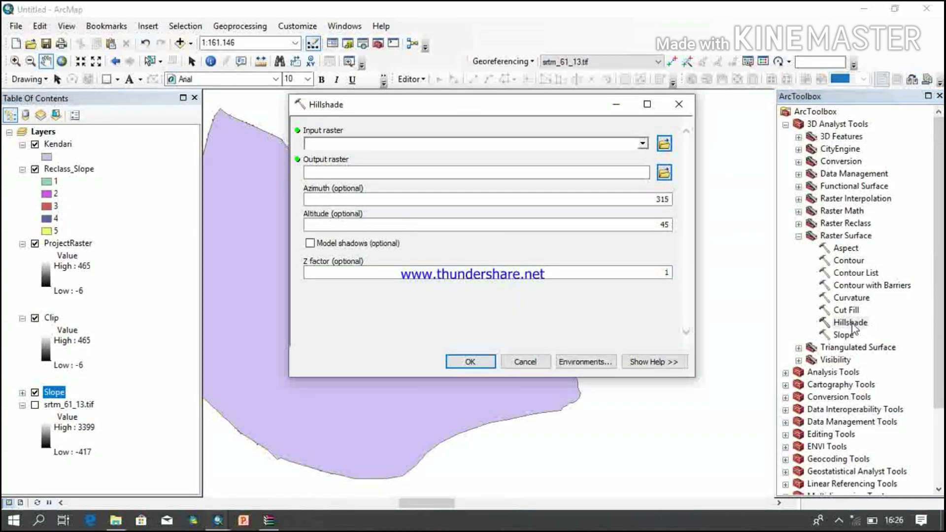
click(80, 241)
drag(79, 244, 339, 143)
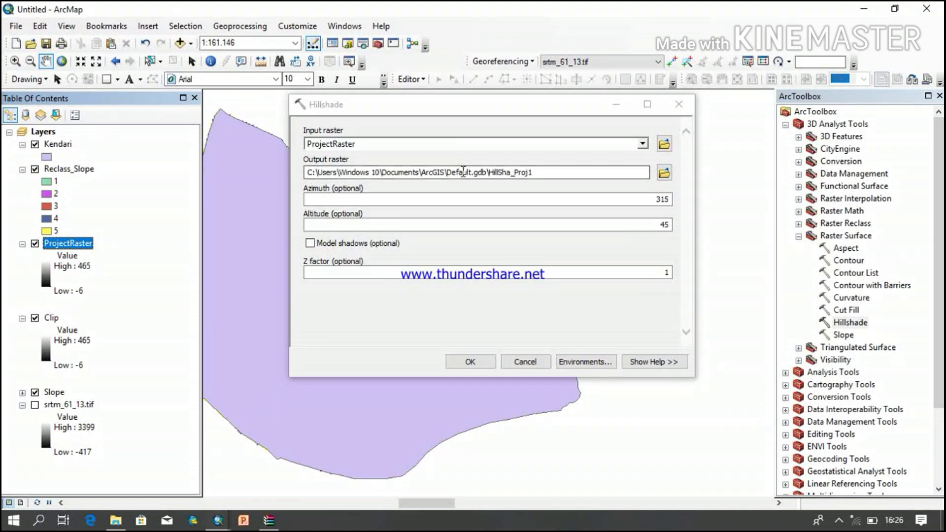
Set the hillshade output raster to D:\Kendari\HillShade and run the Hillshade tool.
drag(488, 172, 260, 162)
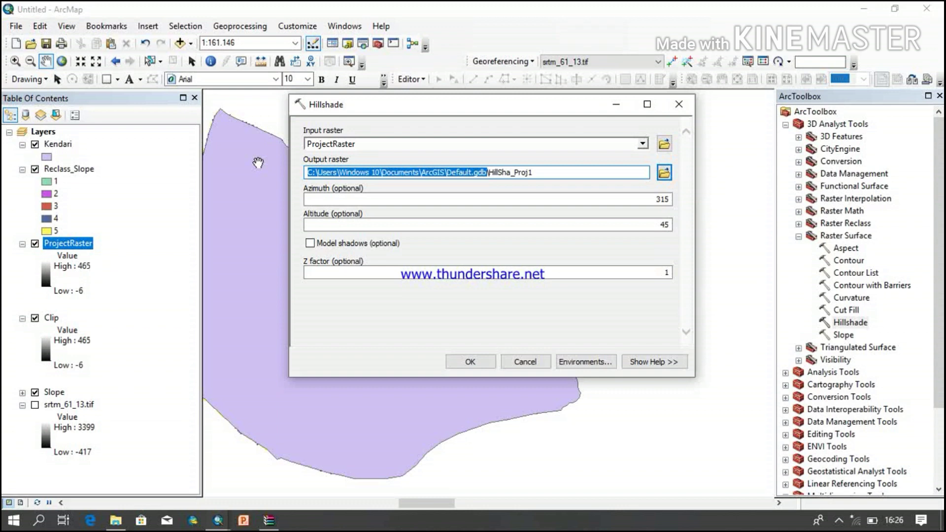
text(D:\Kendari)
click(400, 174)
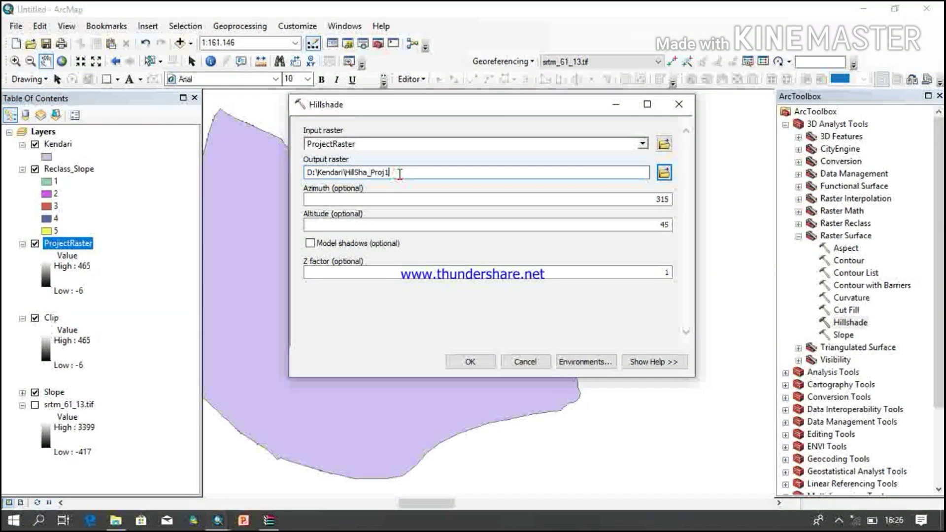
key(BackSpace)
key(BackSpace)
key(BackSpace)
key(BackSpace)
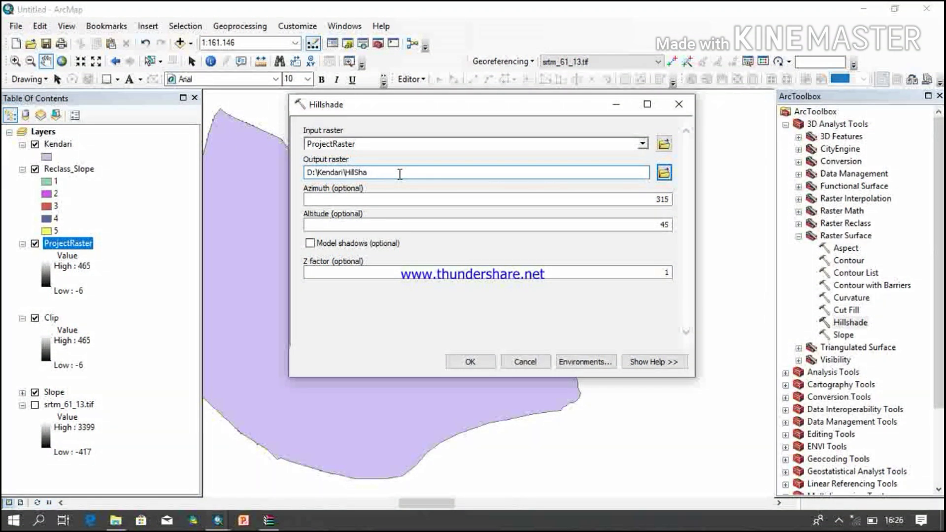
click(469, 363)
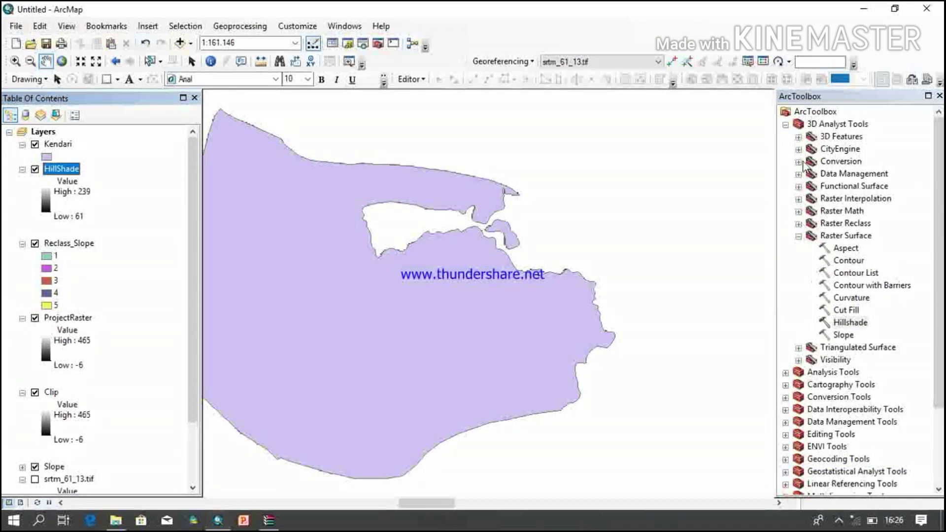
Open the Spatial Analyst Reclassify tool and set the HillShade layer as its input raster.
click(785, 125)
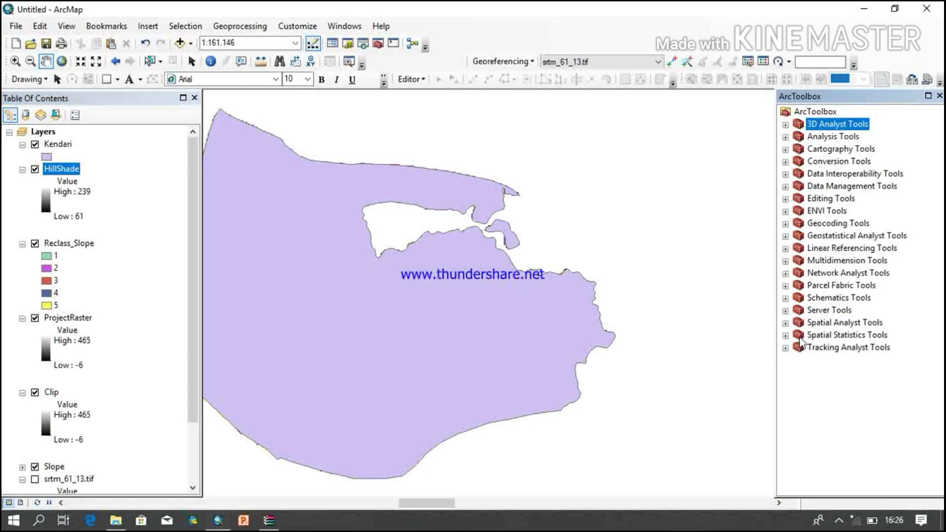
click(785, 323)
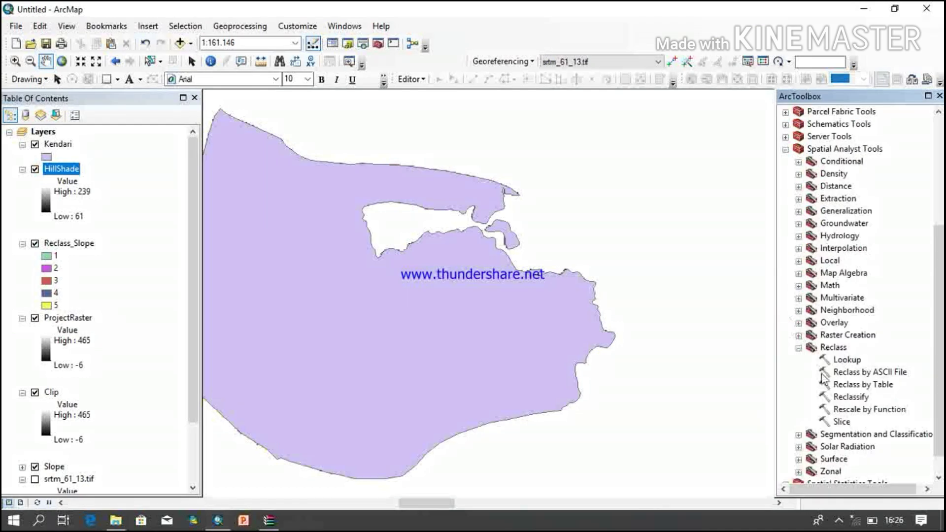
double_click(848, 396)
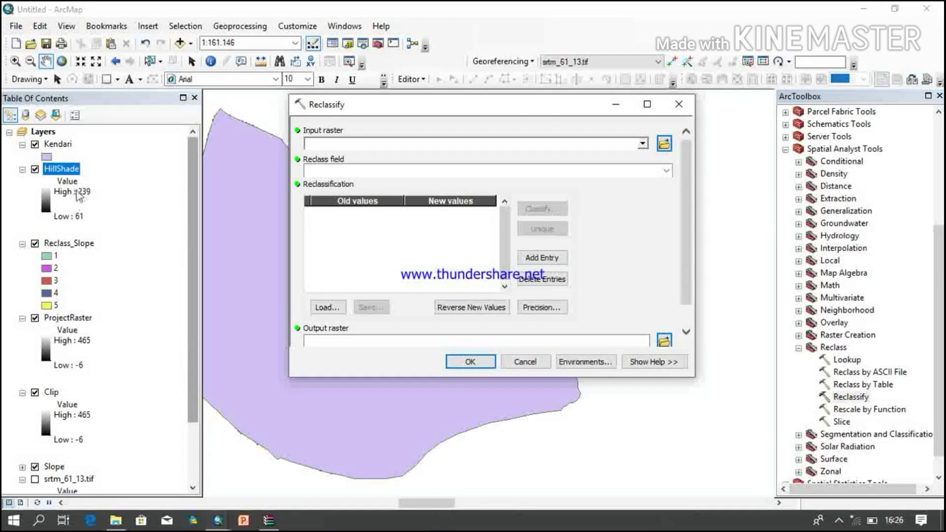
drag(64, 170, 321, 143)
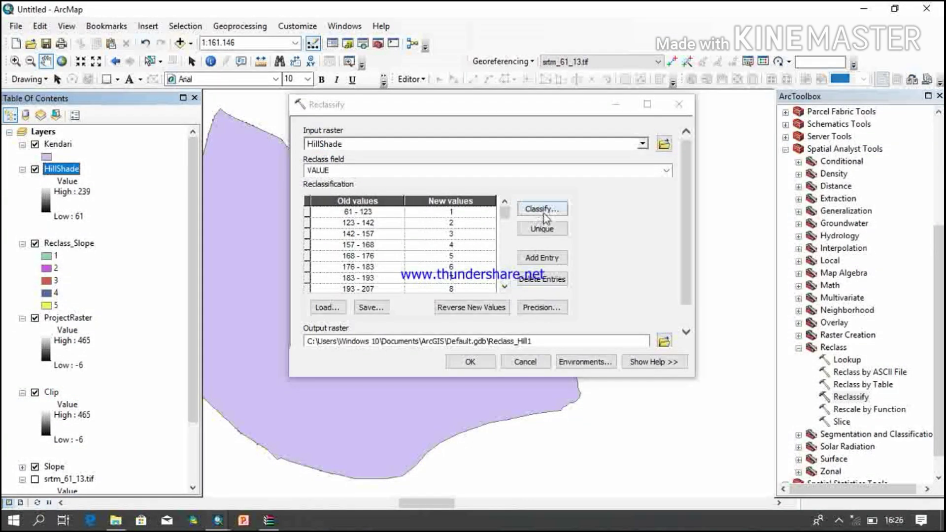
Set the hillshade classification to 3 classes.
click(542, 211)
click(376, 128)
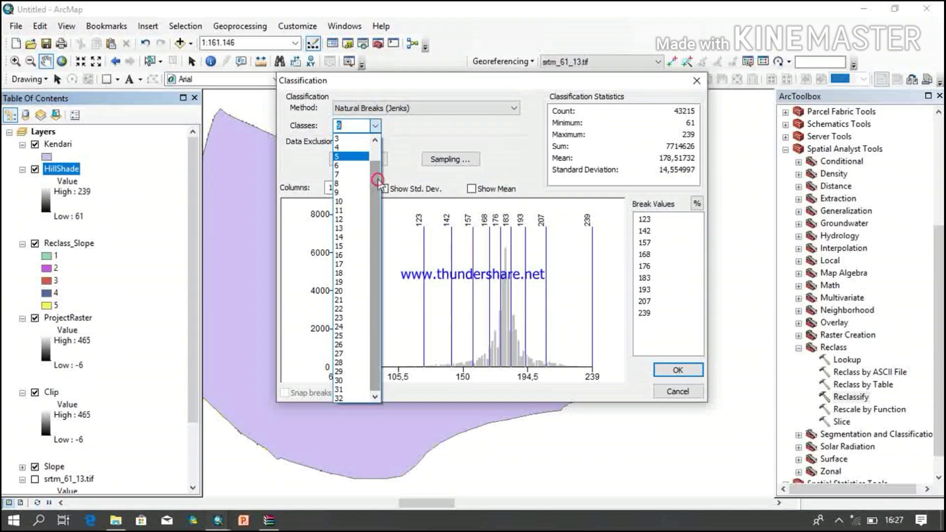
drag(377, 180, 374, 152)
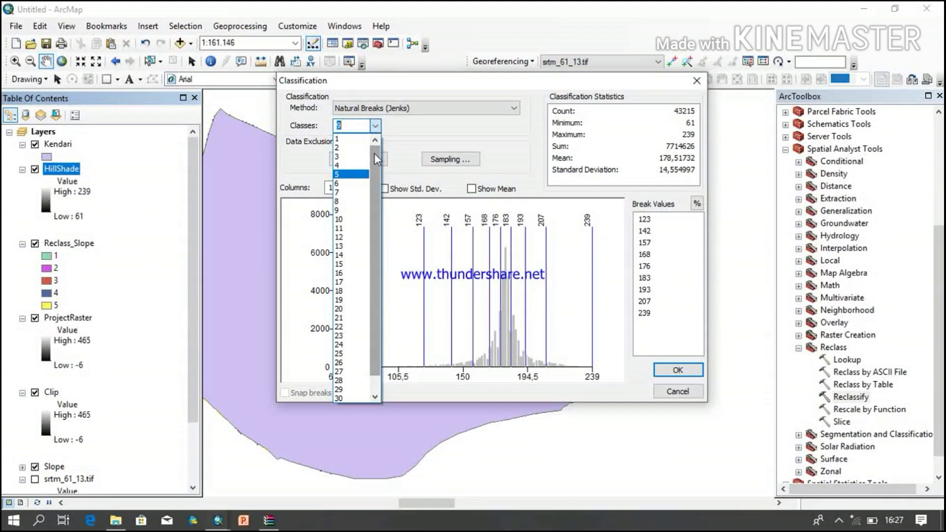
click(350, 148)
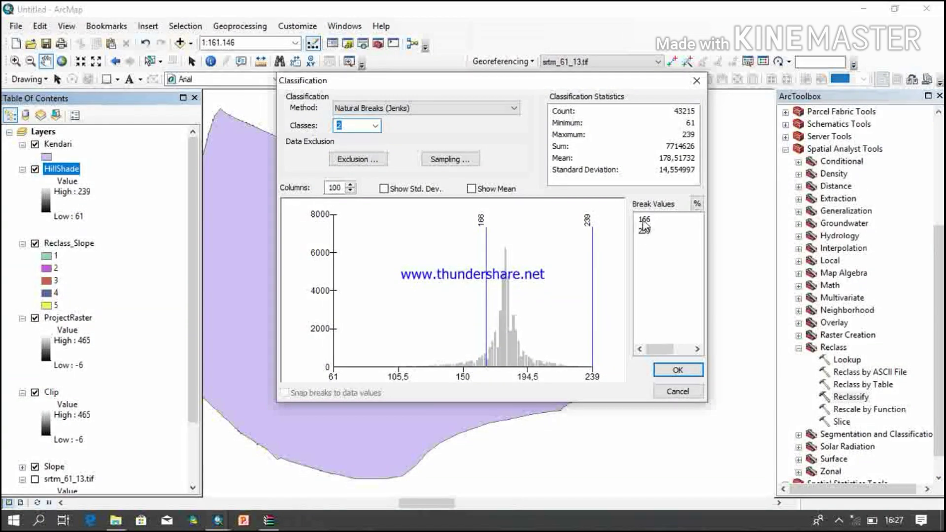
click(374, 127)
click(351, 155)
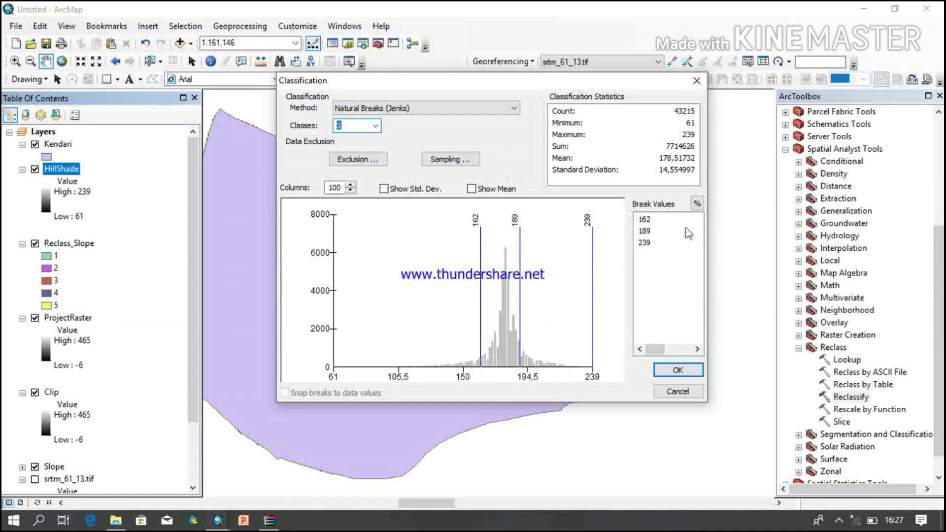
Enter 50 and 100 as the first two hillshade break values and reverse the new class values.
click(649, 219)
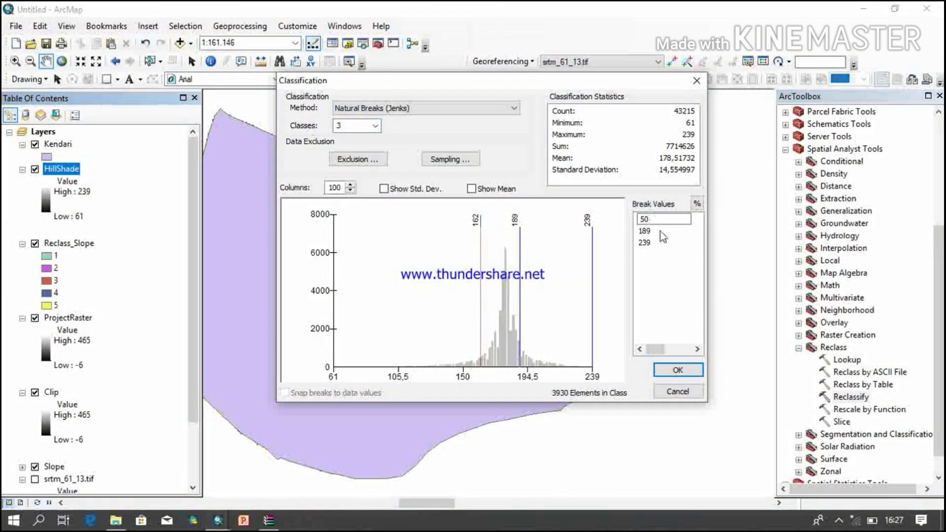
click(649, 229)
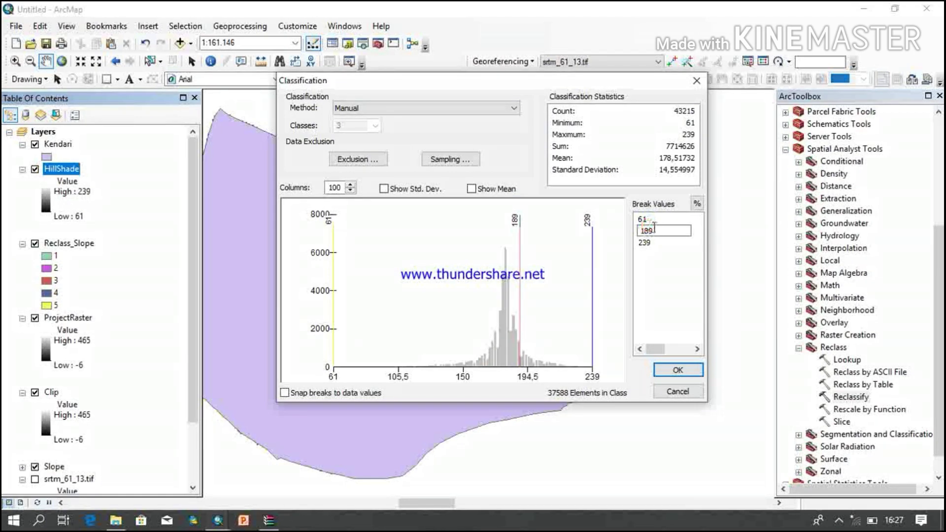
double_click(659, 230)
key(BackSpace)
text(100)
click(662, 265)
click(678, 369)
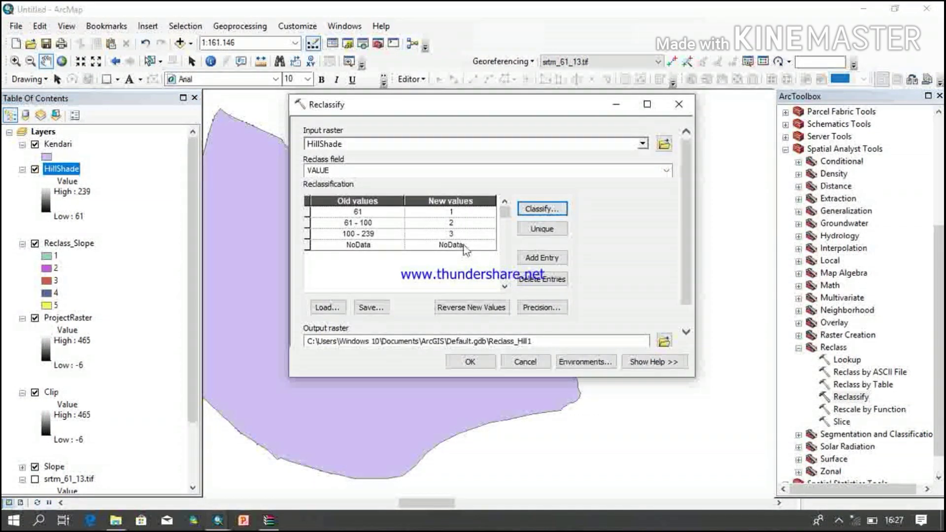
click(472, 308)
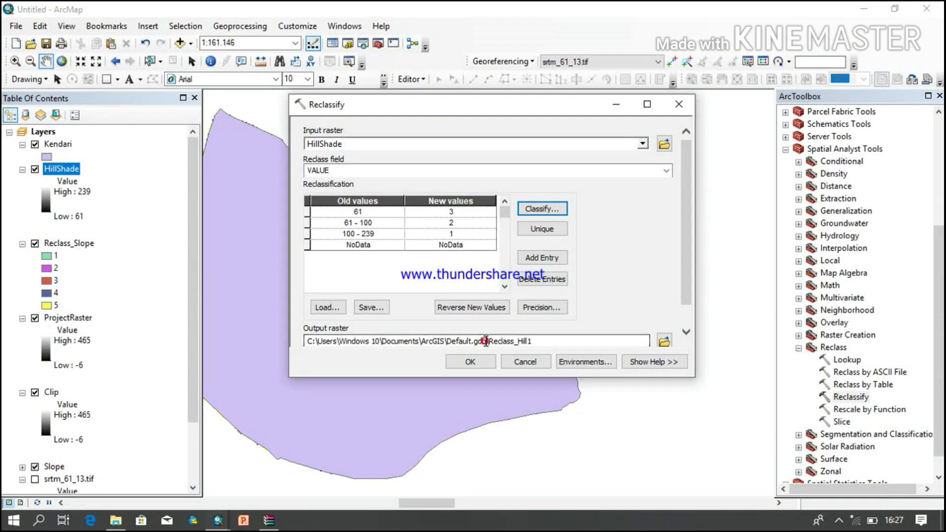
Set the reclassified hillshade output raster to D:\Kendari\Reclass_Hill and run the Reclassify tool.
drag(487, 340, 282, 337)
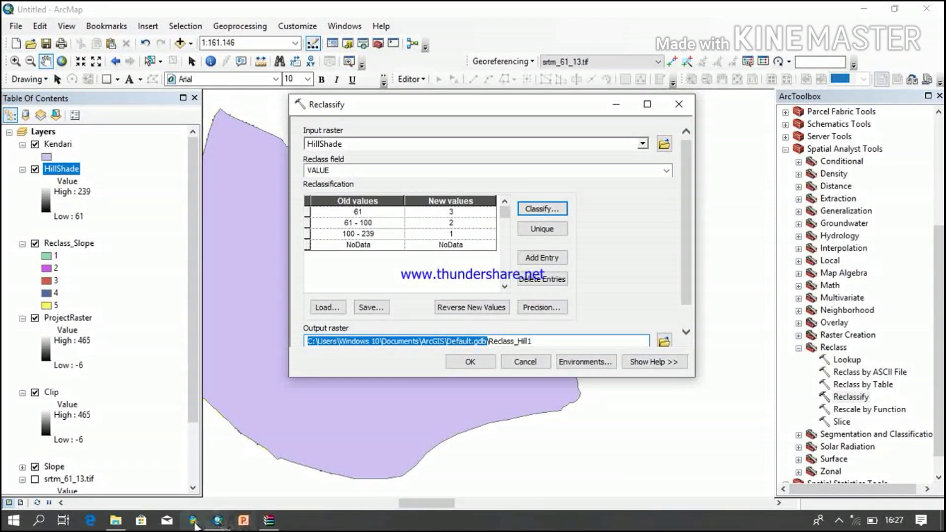
click(113, 526)
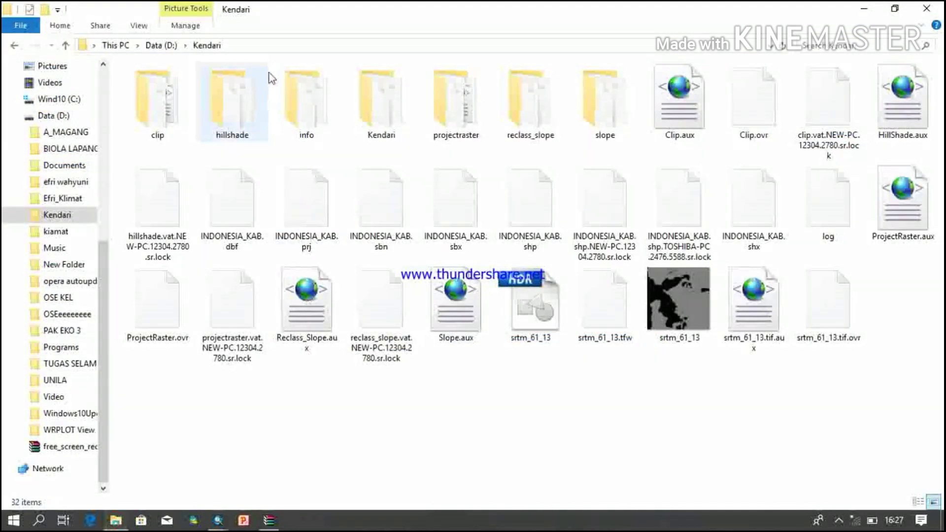
click(265, 44)
key(ctrl+c)
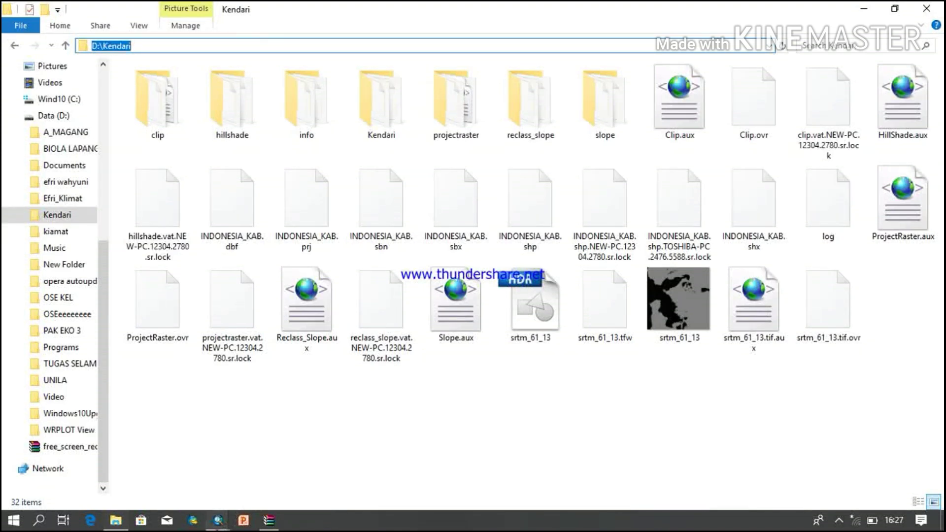
click(217, 520)
click(279, 477)
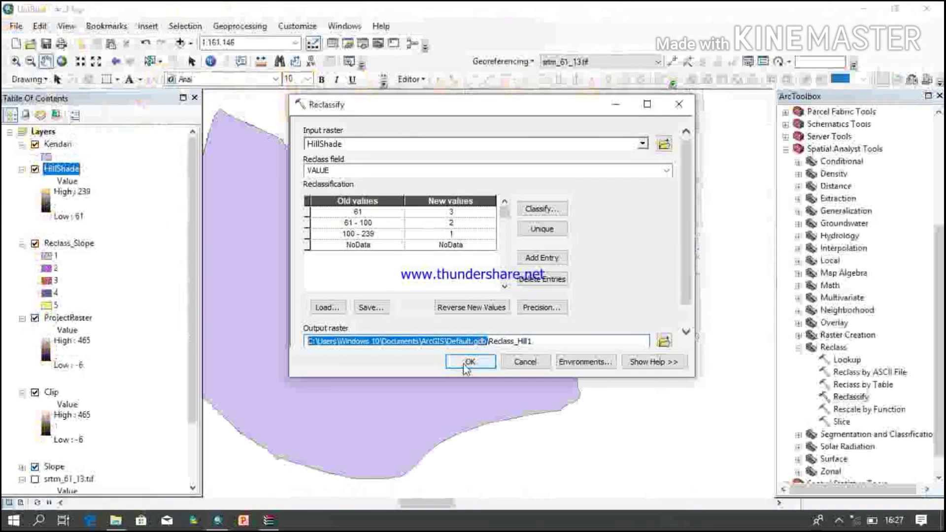
key(ctrl+v)
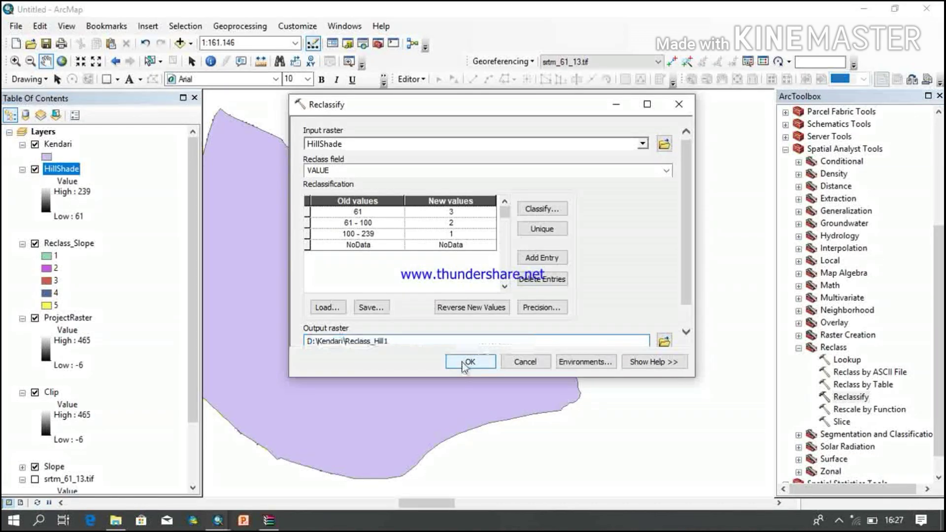
click(433, 342)
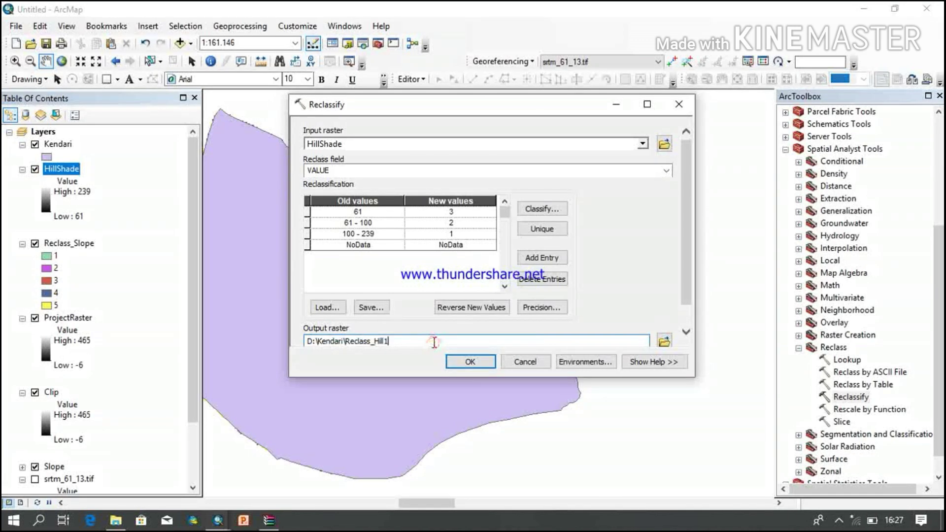
click(473, 363)
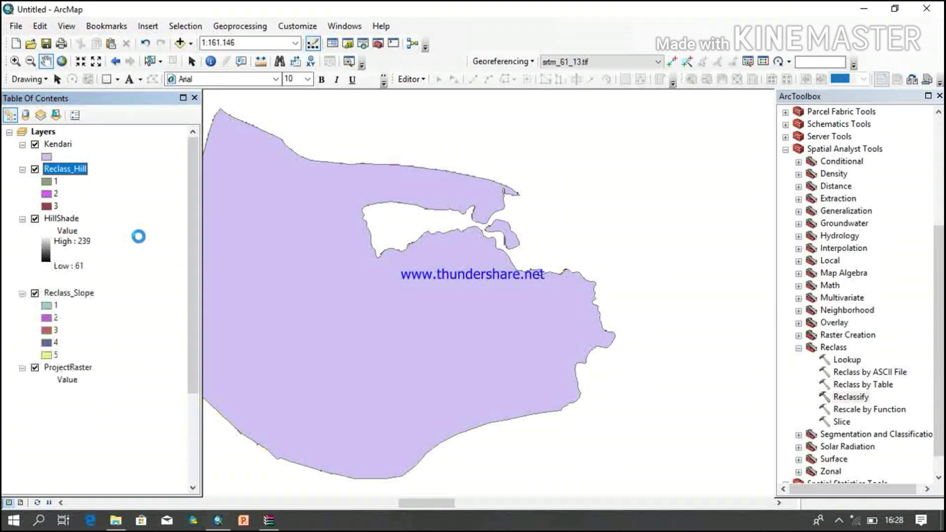
Move the HillShade layer directly below ProjectRaster in the layer order and close ArcToolbox.
click(68, 220)
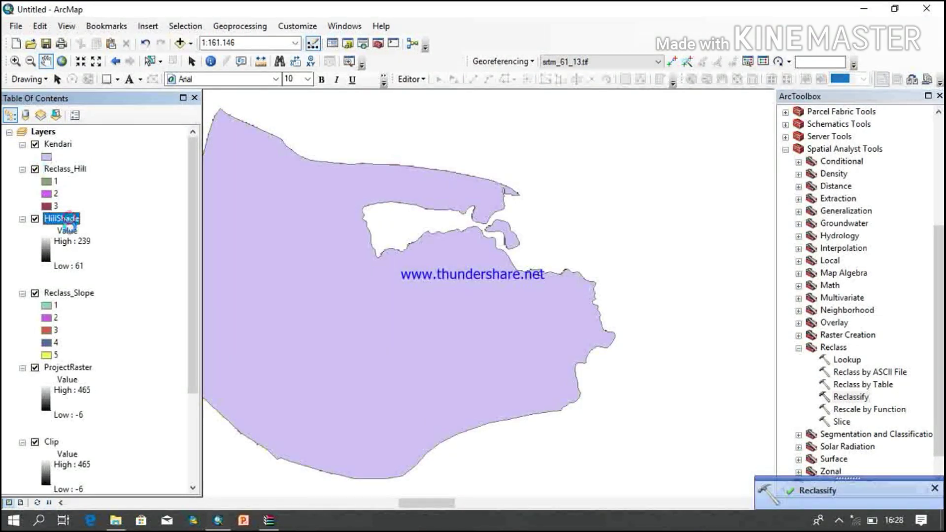
drag(68, 227, 104, 403)
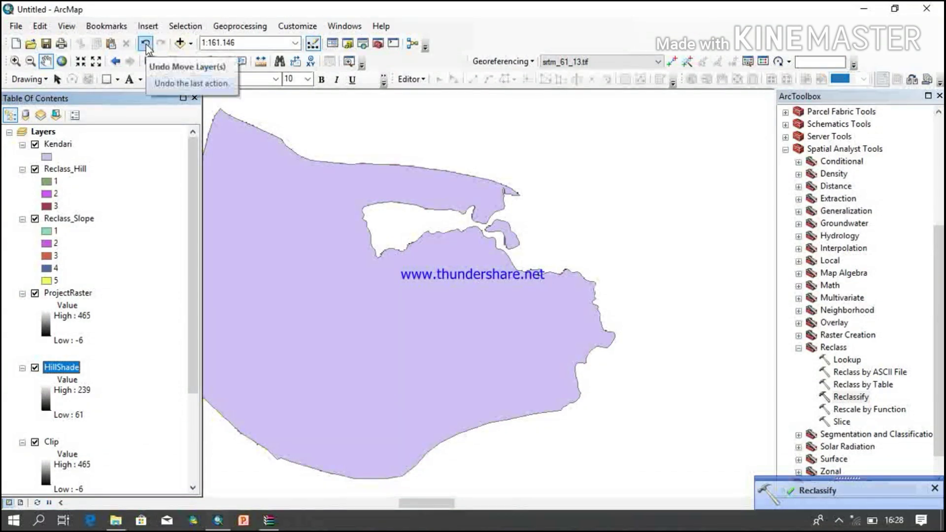
click(939, 96)
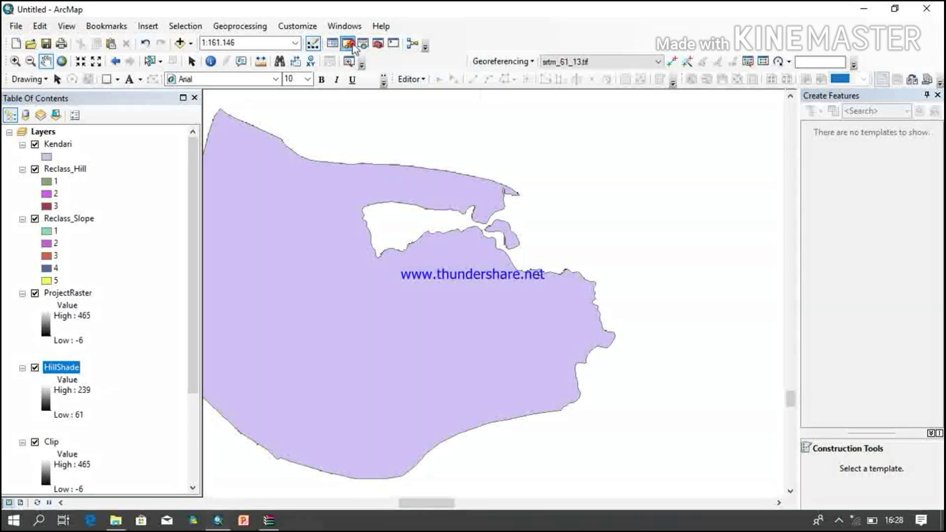
Open the Catalog in place of Create Features and start a new shapefile in the Kendari subfolder of D:\Kendari.
click(352, 45)
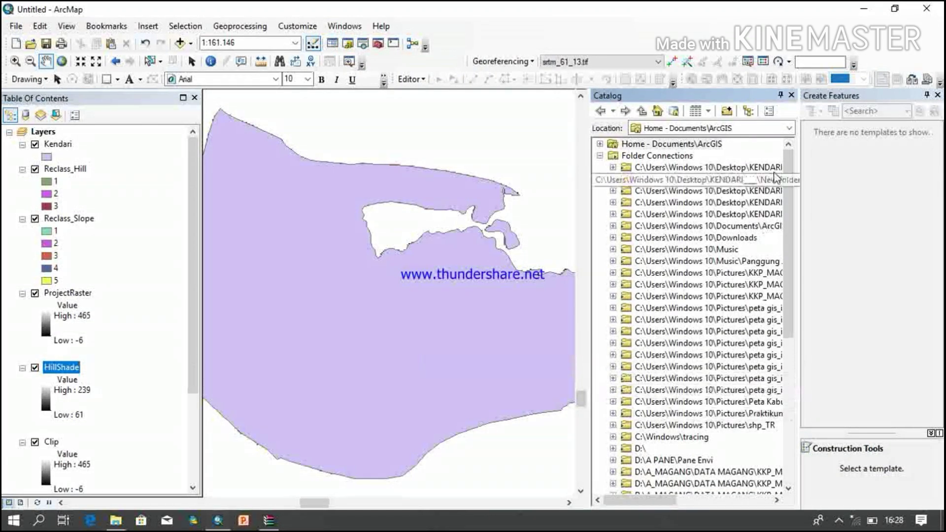
click(936, 95)
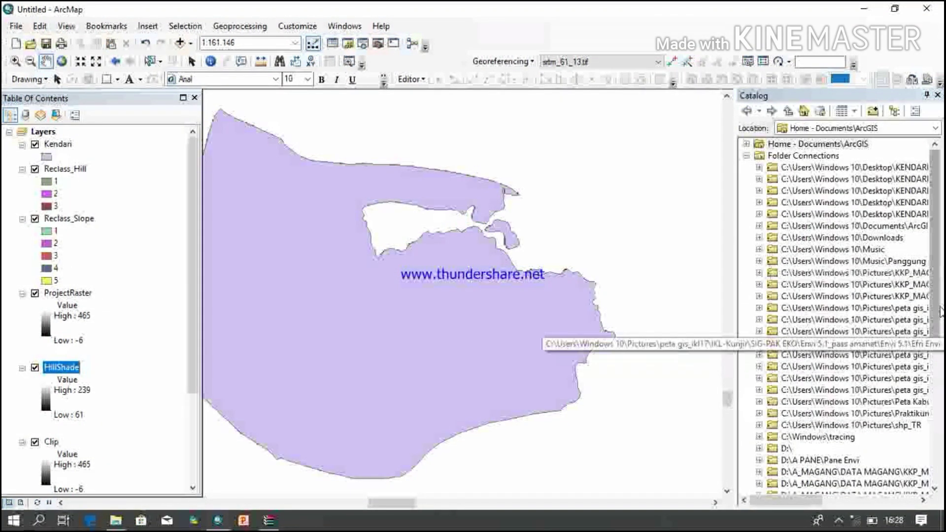
scroll(940, 311, down, 3)
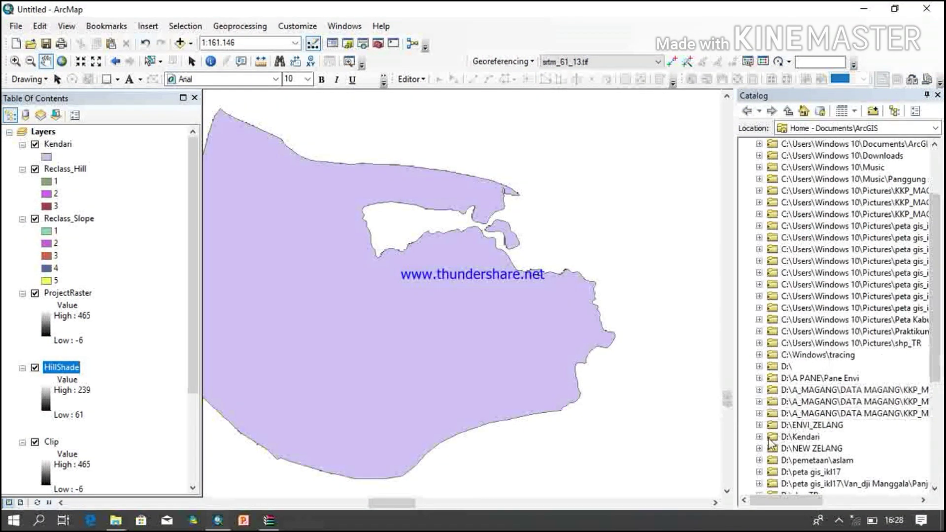
click(759, 436)
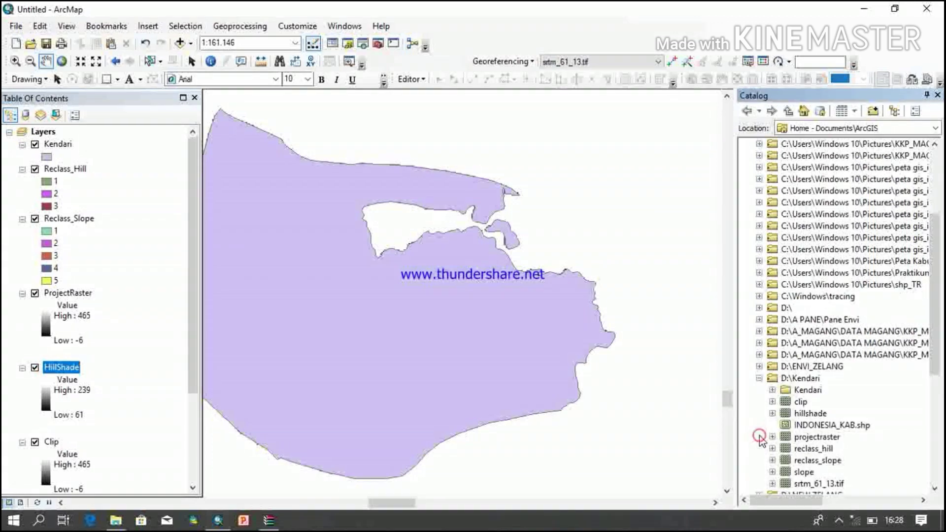
click(808, 390)
right_click(808, 390)
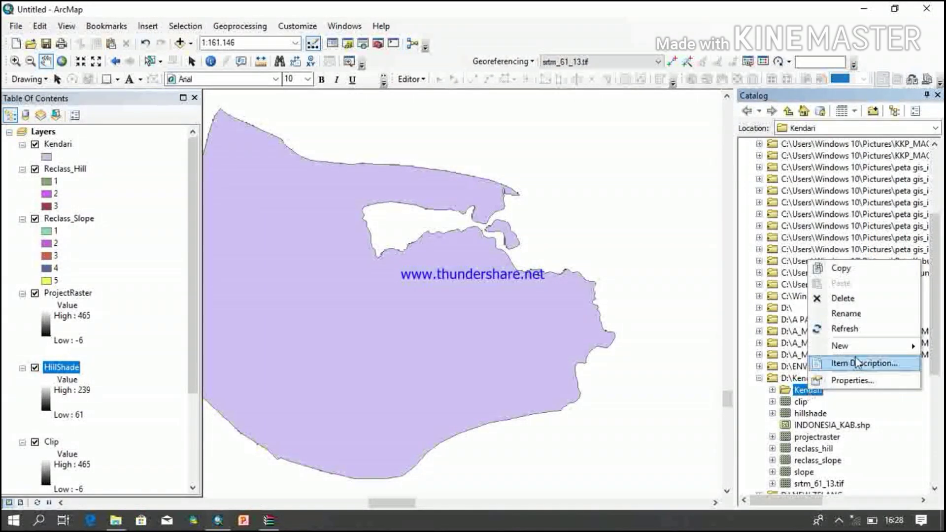
mouse_move(865, 350)
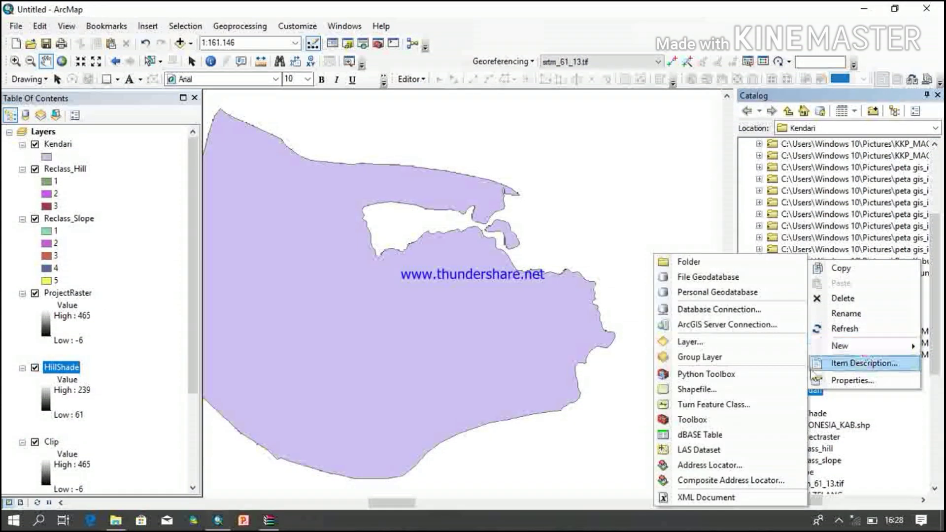
click(694, 389)
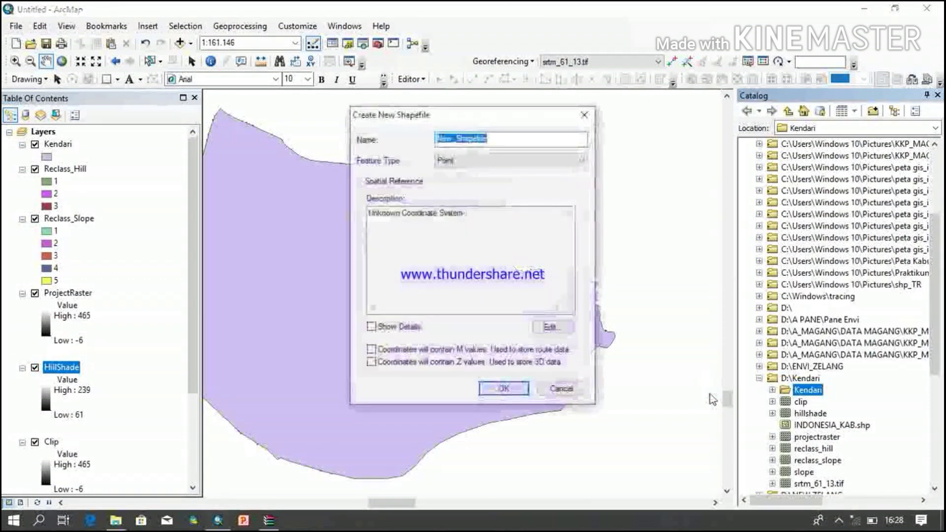
Name the new shapefile Garis_Pantai and set its feature type to Polyline.
key(BackSpace)
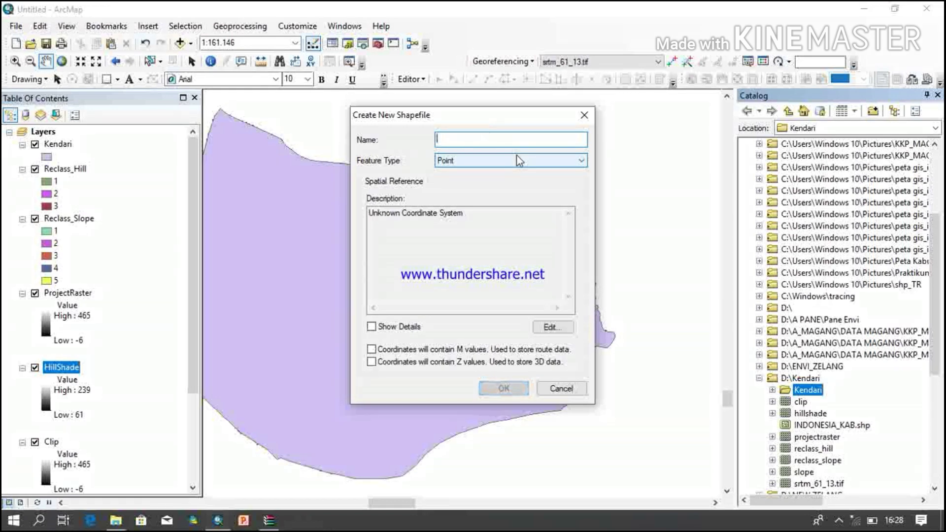
text(Garis)
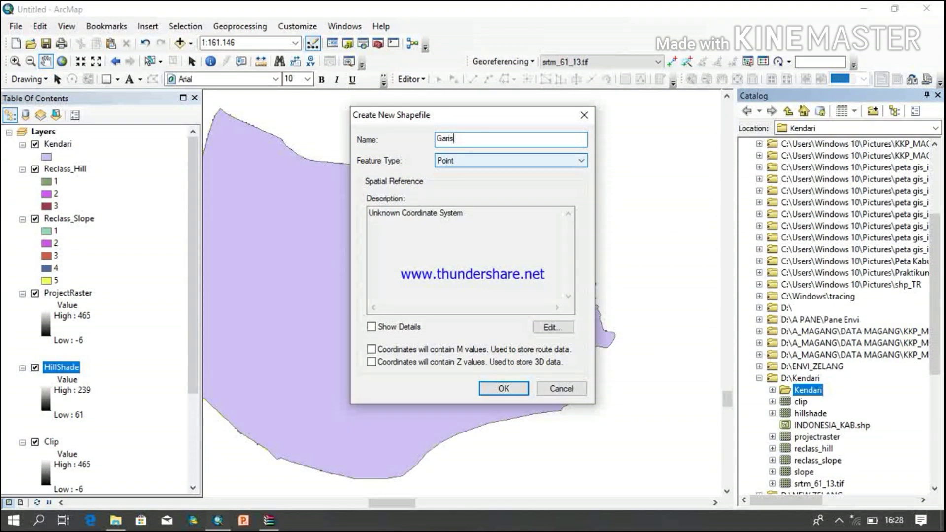
text(_Pantai)
click(544, 163)
click(487, 180)
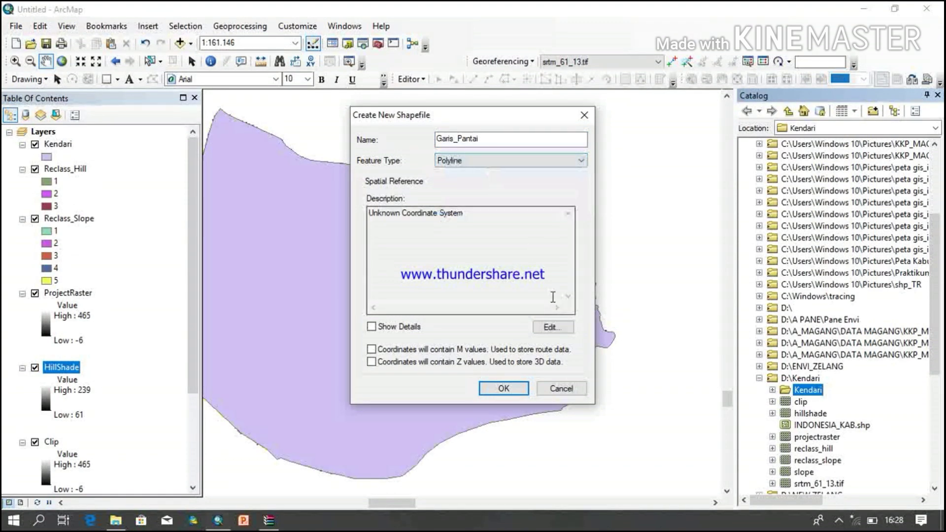
Set the new shapefile's coordinate system to the projected WGS 1984 UTM Zone 51S.
click(552, 327)
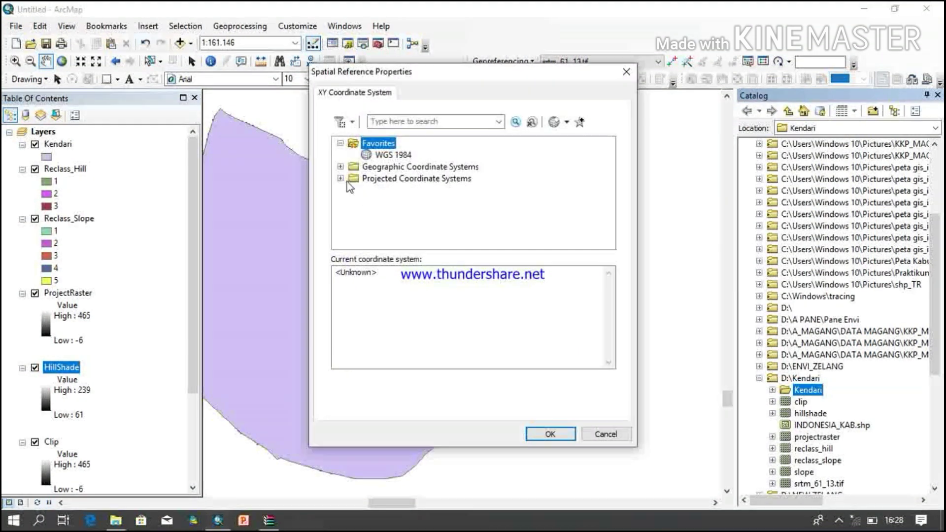
click(341, 179)
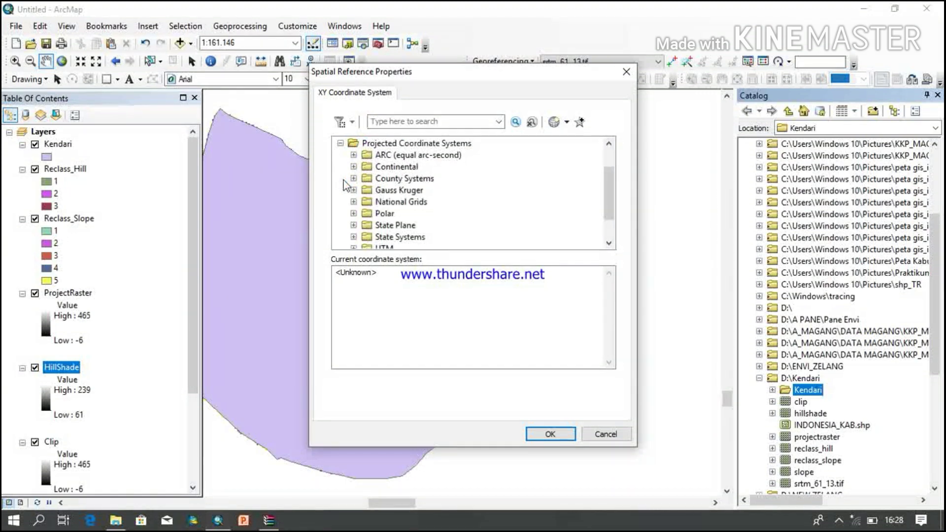
drag(608, 194, 609, 205)
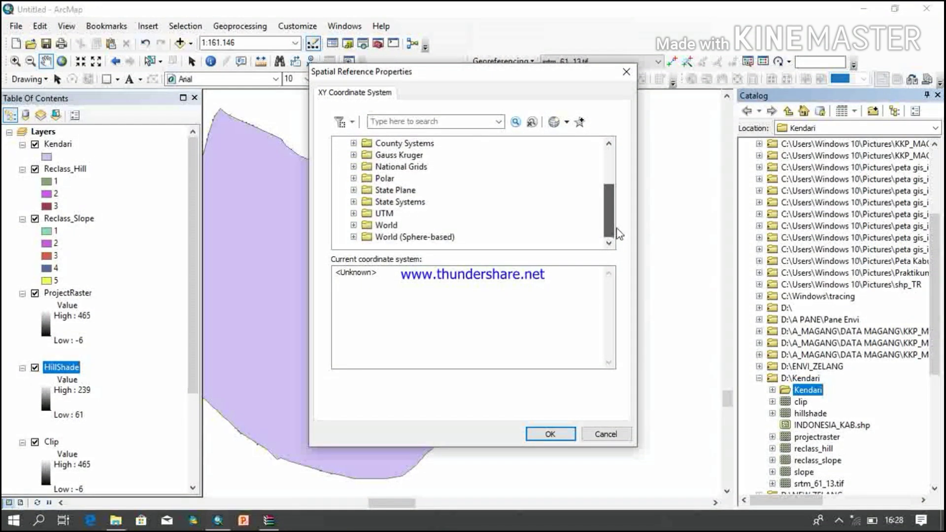
click(353, 212)
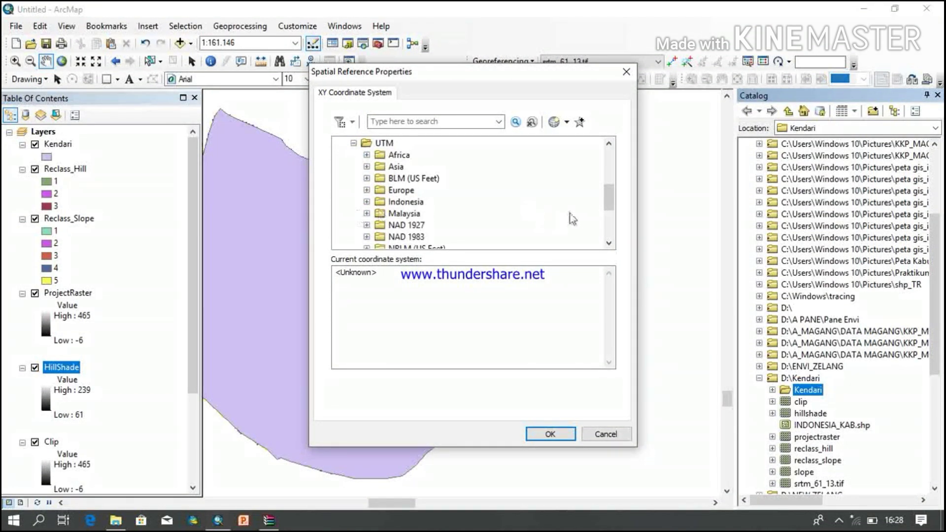
drag(609, 199, 607, 172)
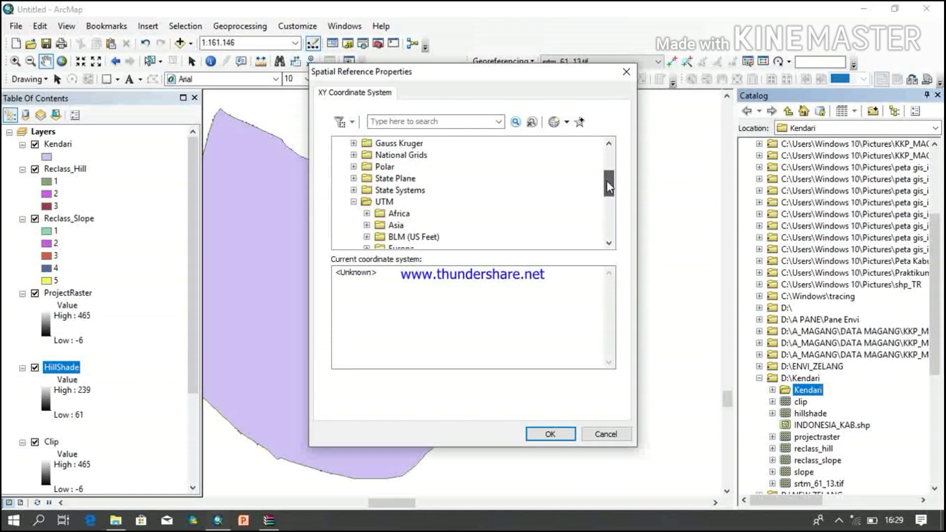
scroll(601, 190, down, 3)
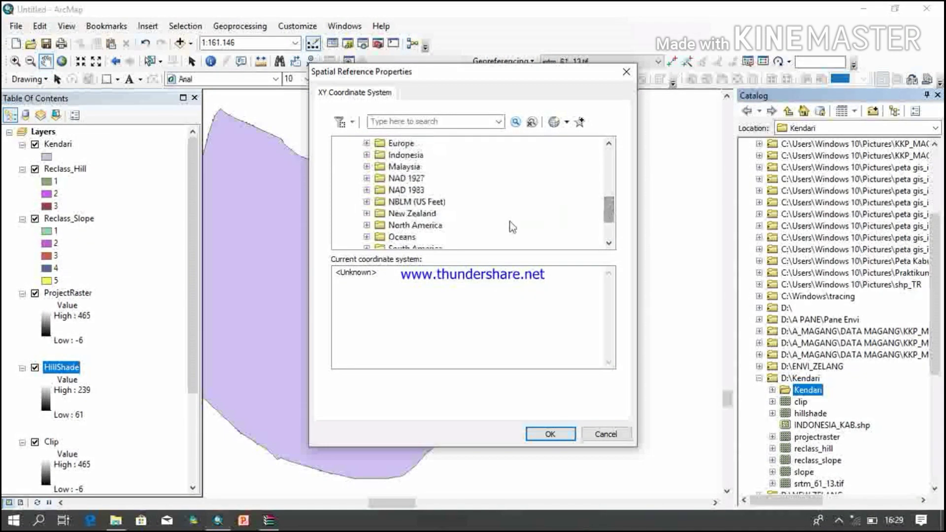
drag(611, 215, 612, 227)
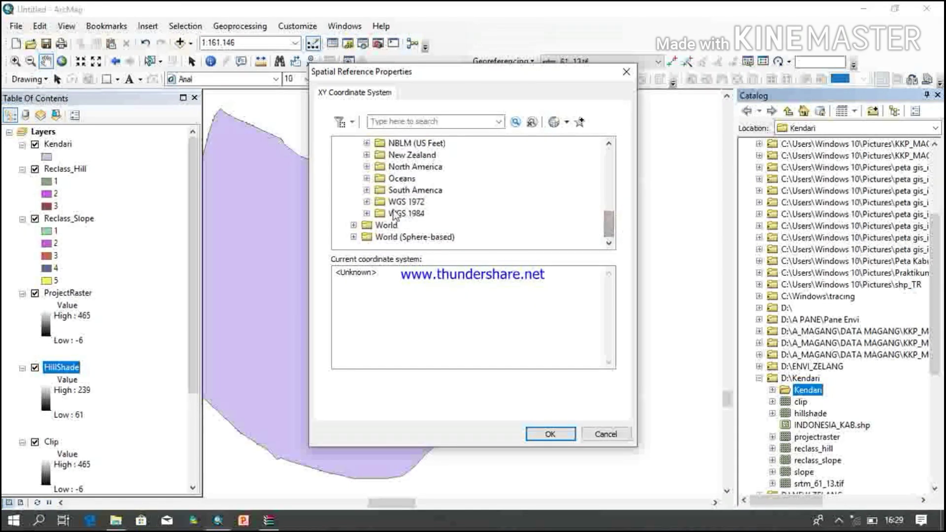
click(367, 214)
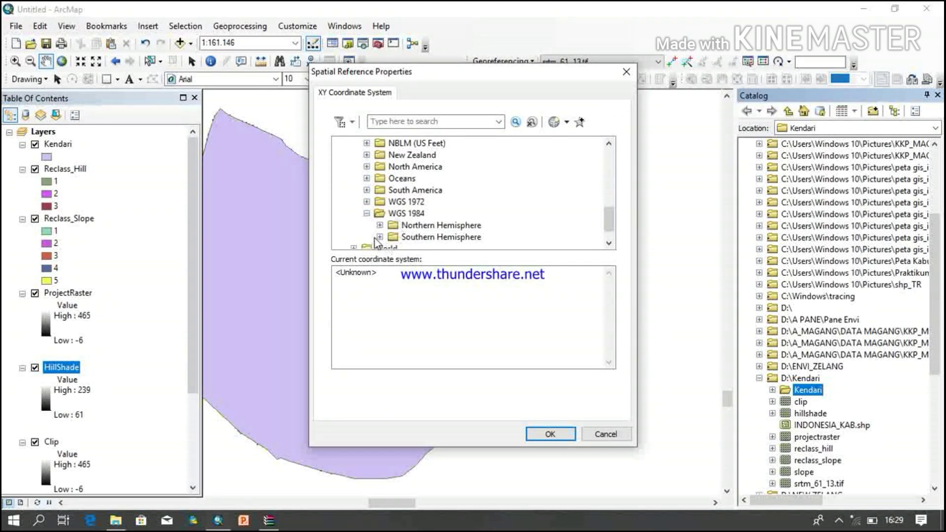
click(379, 237)
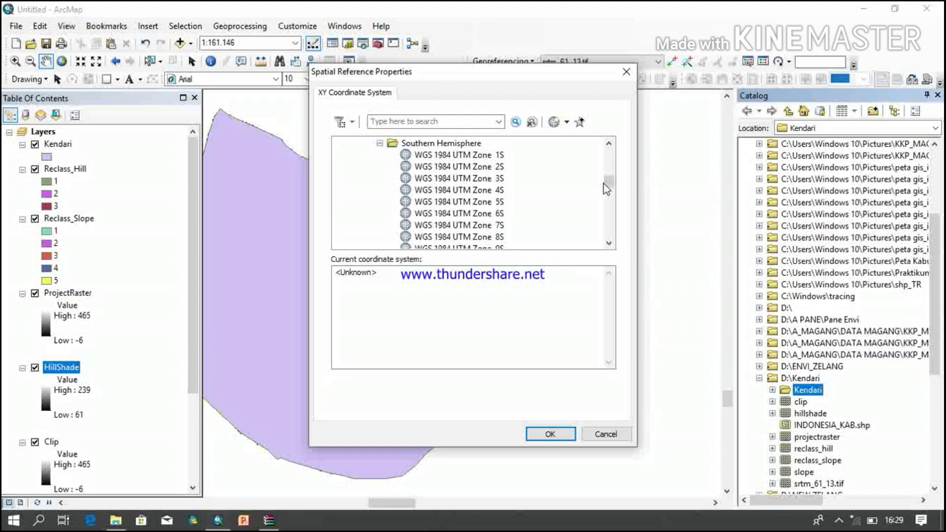
drag(606, 189, 610, 230)
click(498, 214)
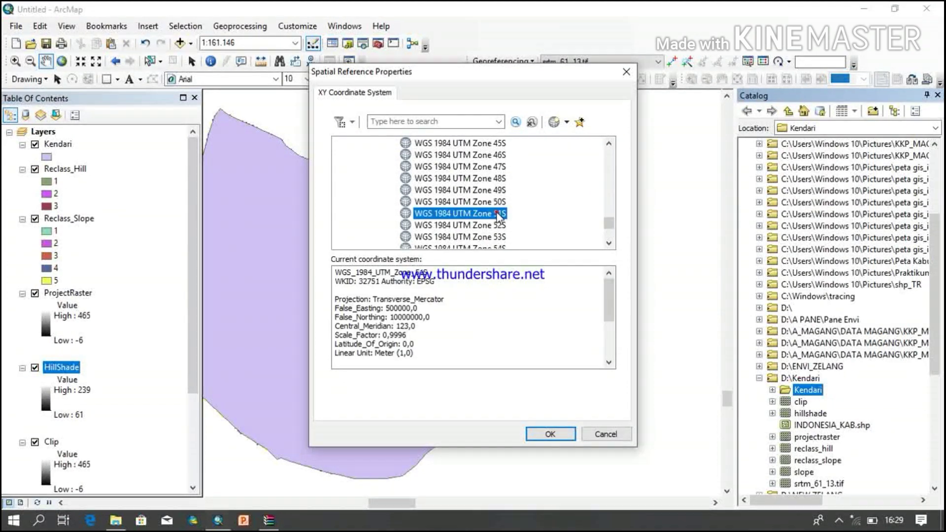
click(550, 433)
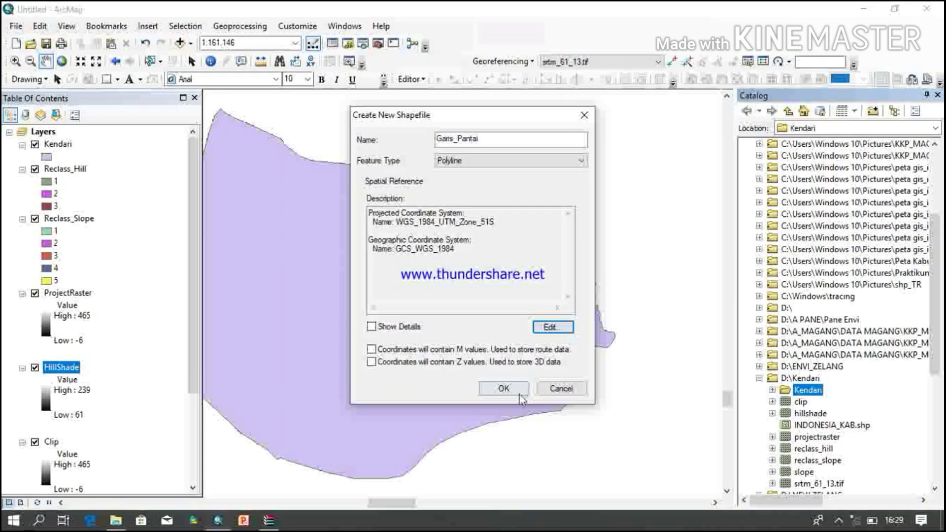
Create the Garis_Pantai shapefile and turn on the srtm_61_13.tif layer beneath the Kendari polygon.
click(549, 447)
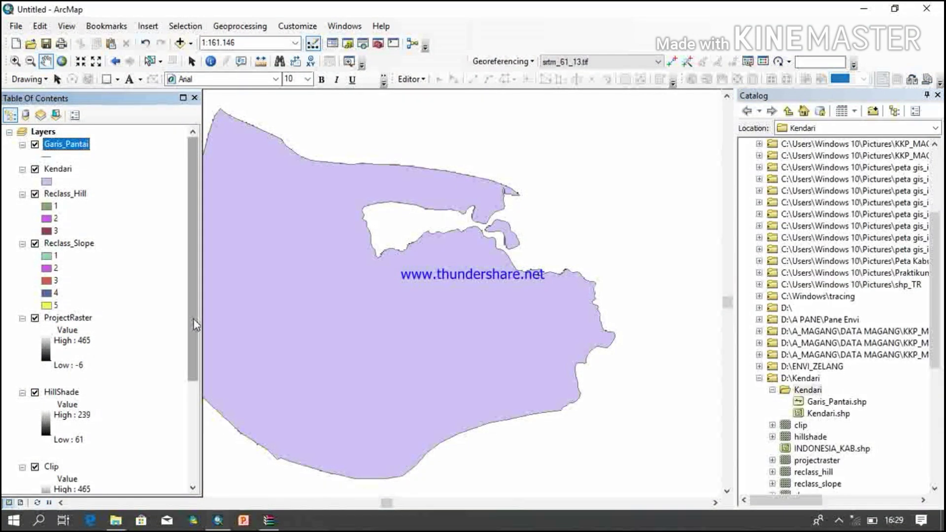
drag(193, 319, 191, 391)
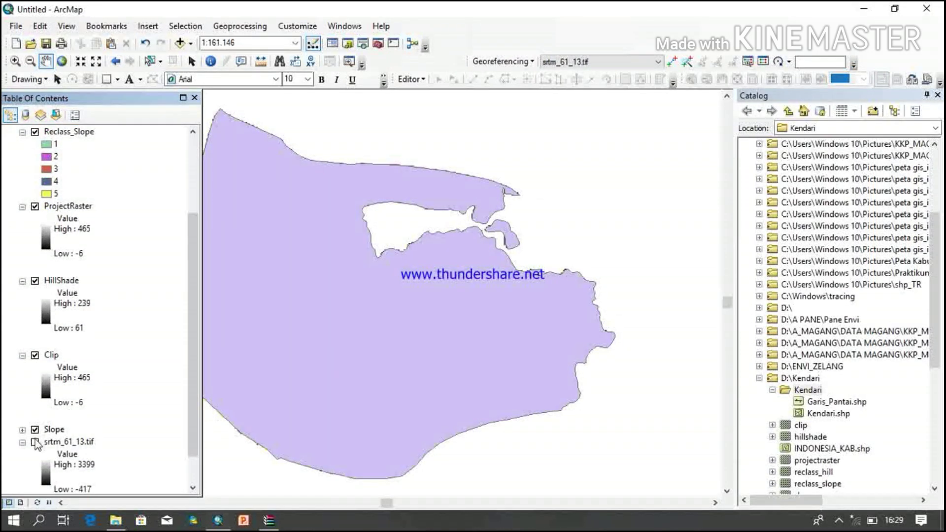
click(34, 441)
drag(192, 431, 193, 355)
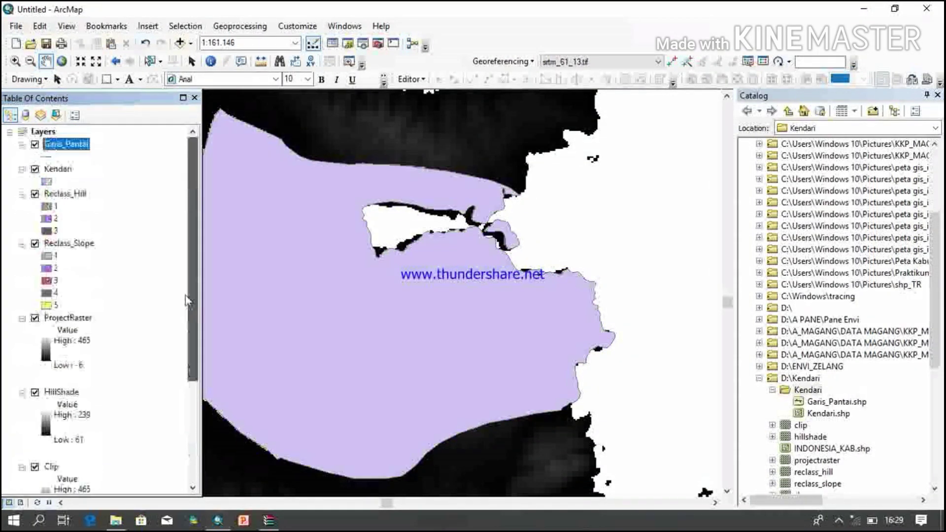
Start an edit session on the Garis_Pantai layer, continuing past the spatial reference warning.
click(411, 79)
click(414, 94)
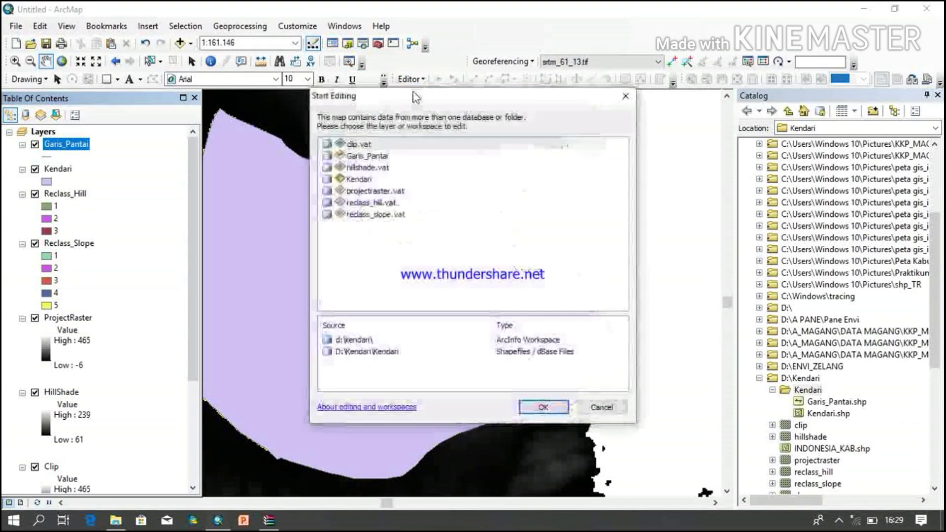
click(362, 156)
click(544, 407)
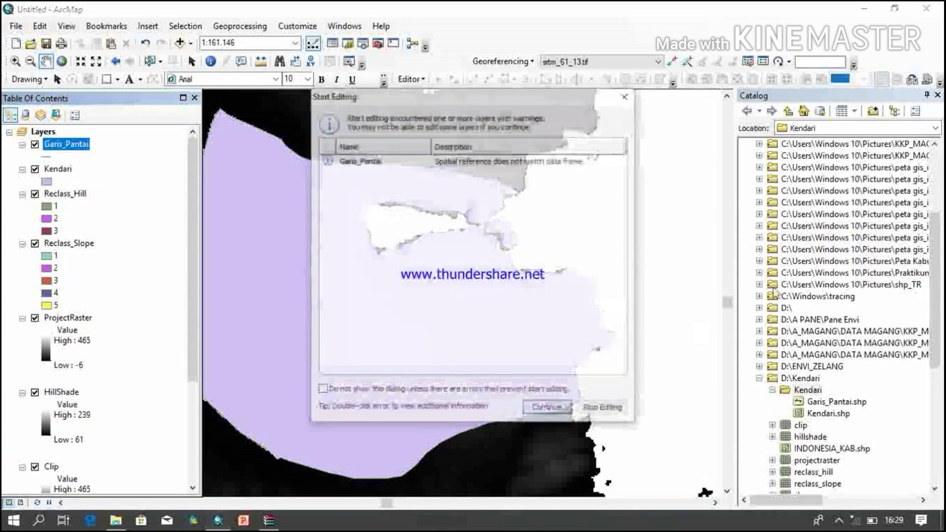
click(507, 163)
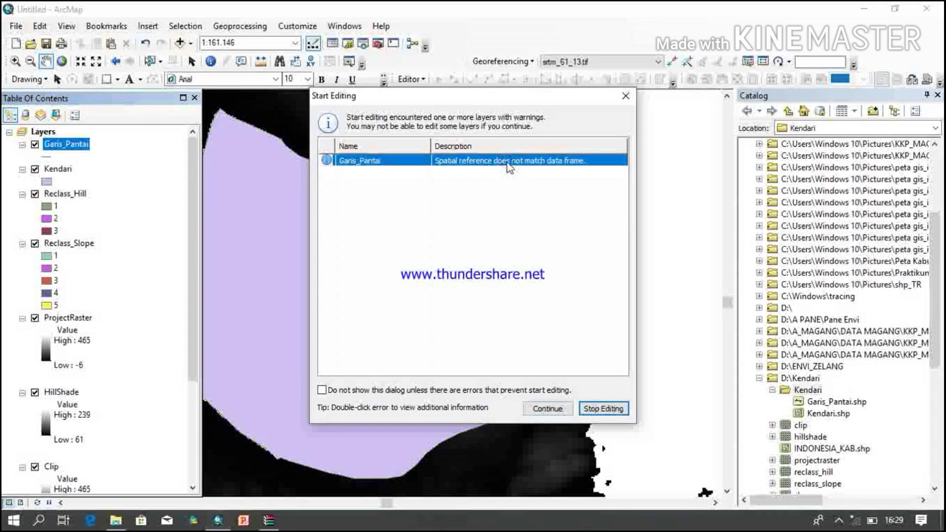
click(547, 408)
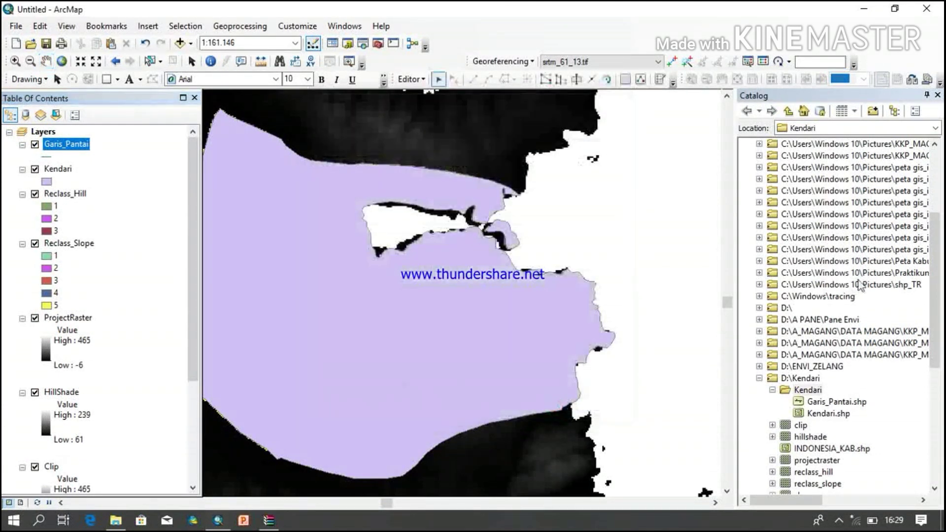
Replace the Catalog with Create Features and ready the Garis_Pantai template with the Line construction tool and Trace.
click(938, 95)
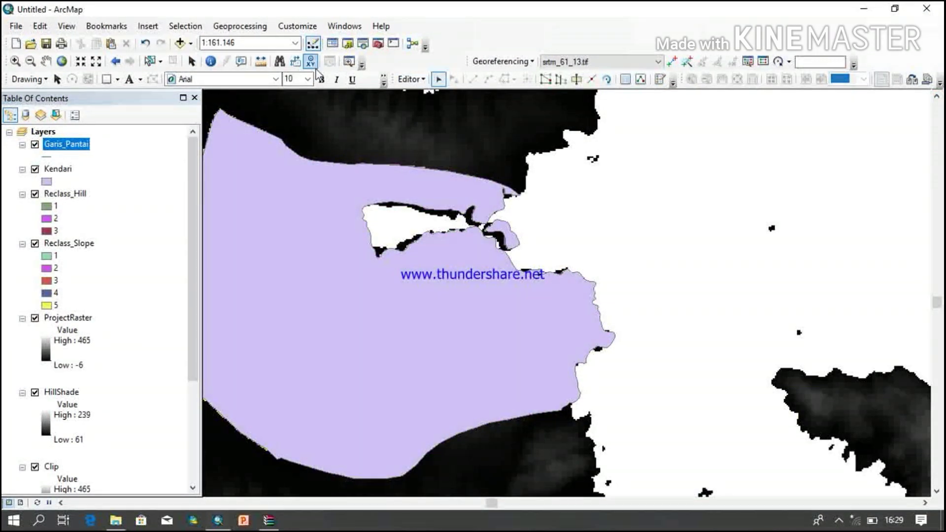
click(660, 79)
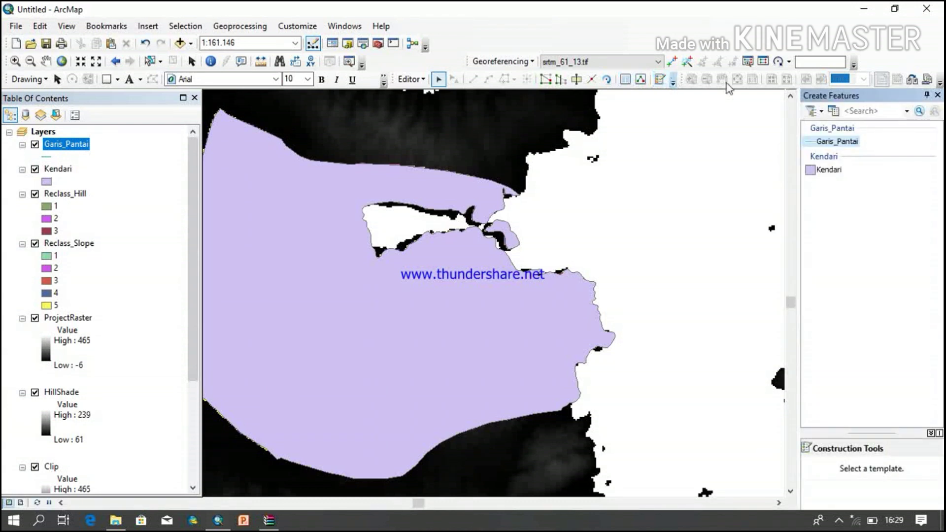
click(817, 141)
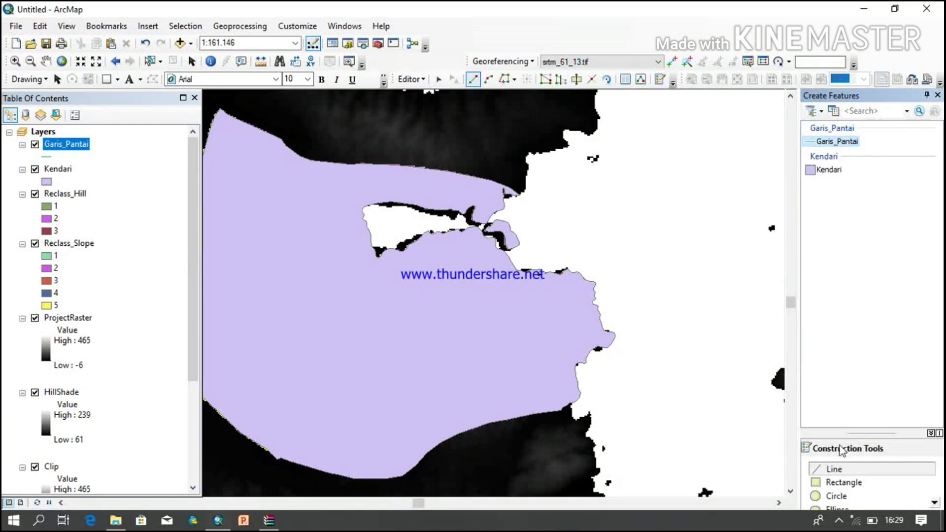
click(830, 469)
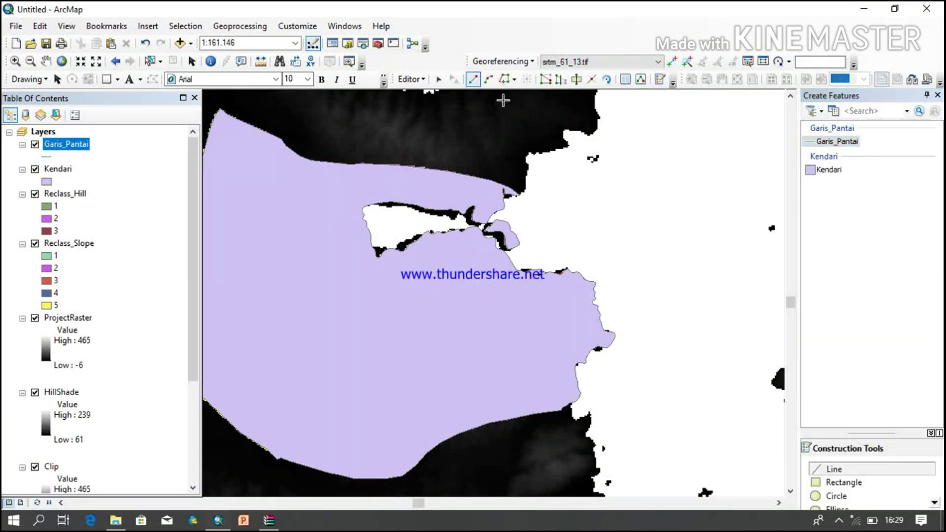
click(505, 82)
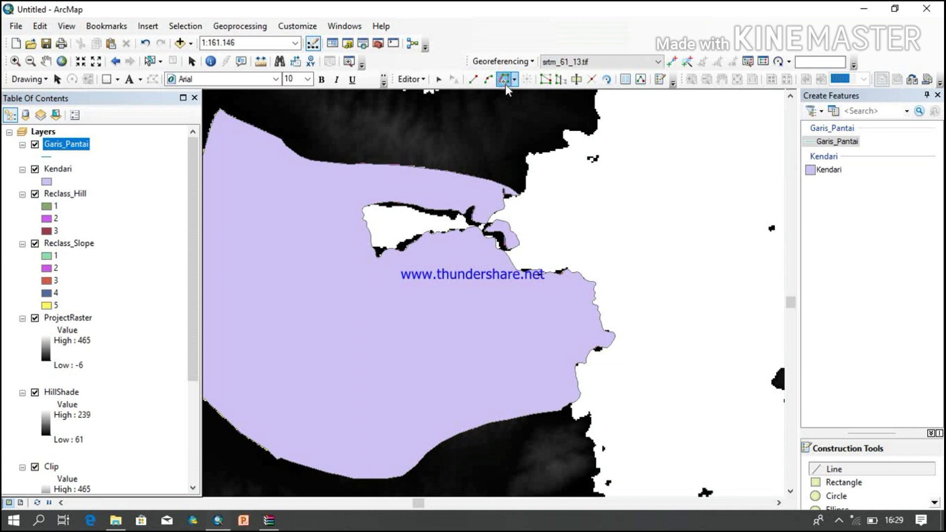
Try to trace the coastline along the Kendari polygon's eastern edge, from its southern end to the northern tip.
click(569, 403)
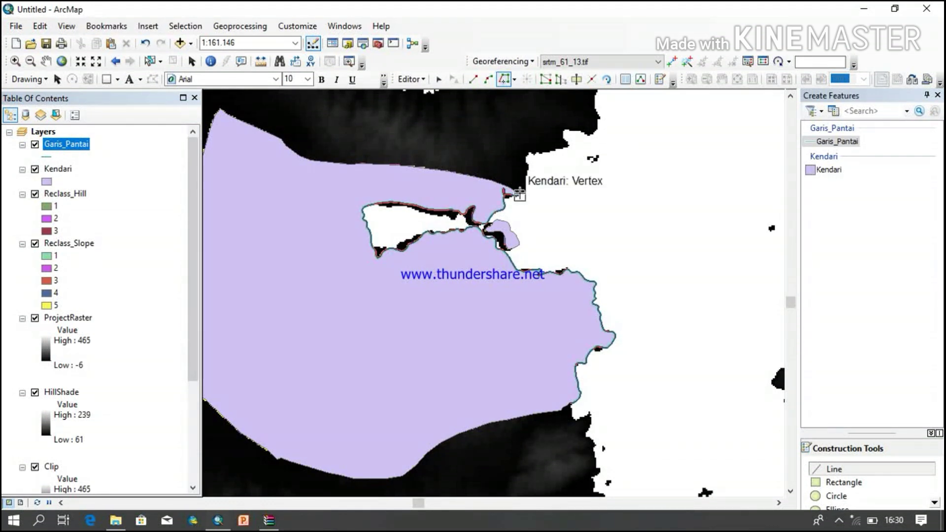
double_click(519, 195)
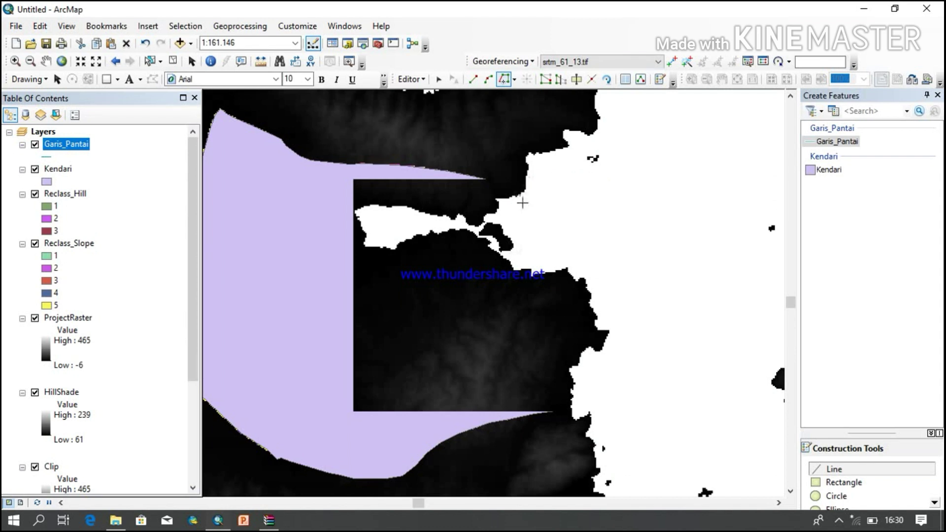
click(518, 194)
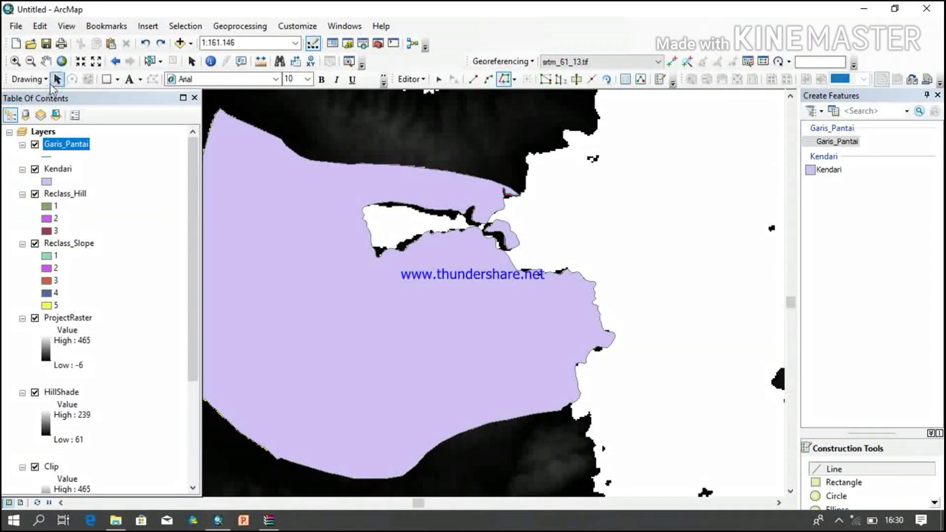
Change the Garis_Pantai line symbol to the Single, Nautical Dashed border style.
click(46, 156)
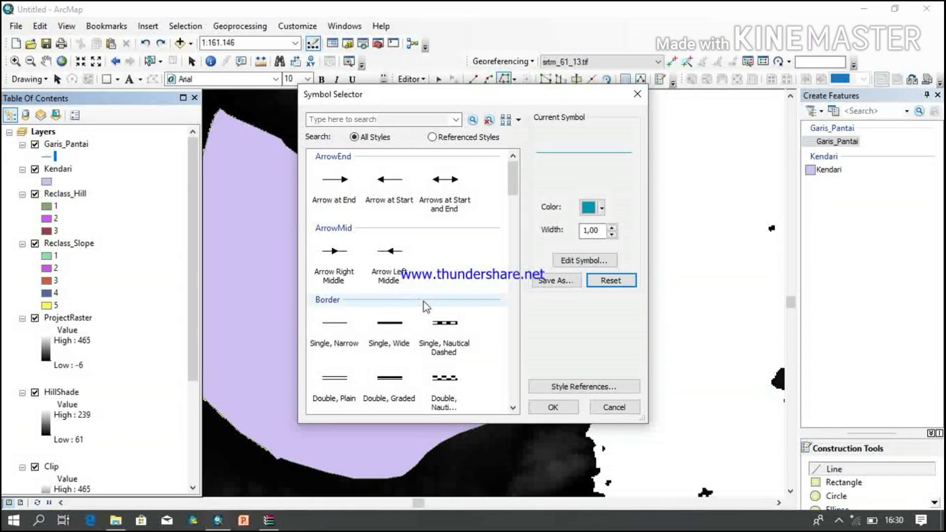
click(445, 323)
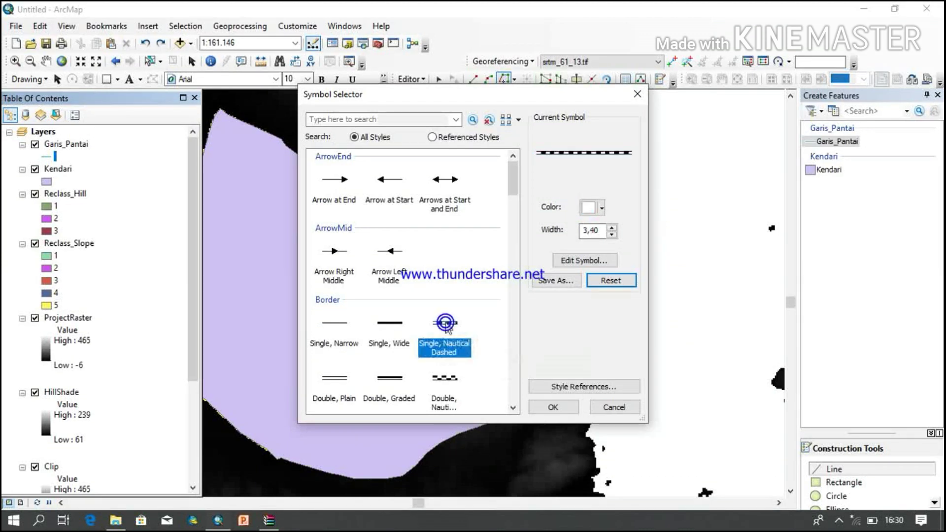
click(568, 409)
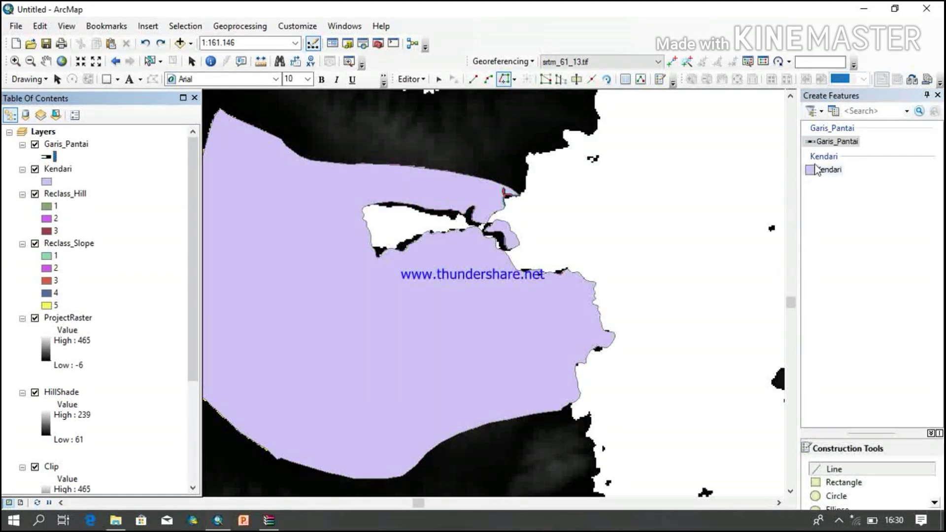
Trace the Garis_Pantai line along Kendari's eastern coast and around the bay, finishing at the northern tip.
click(833, 467)
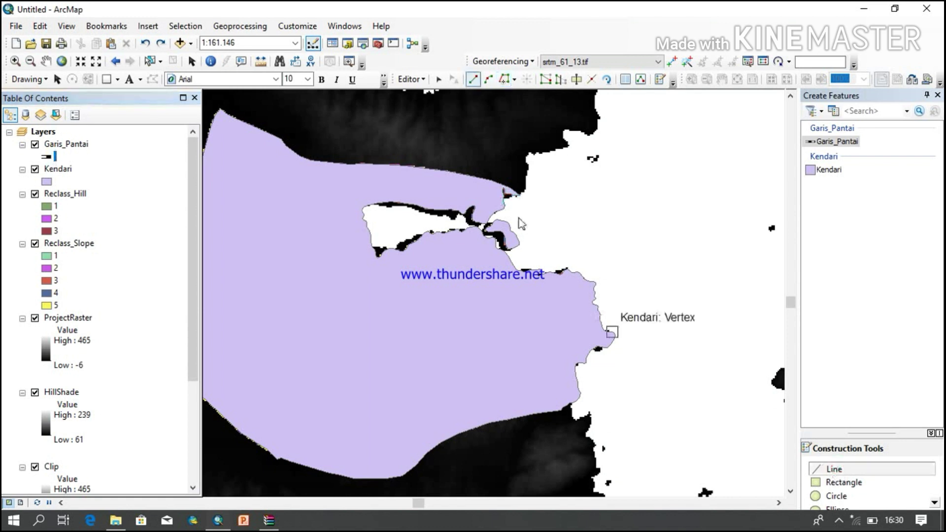
click(503, 79)
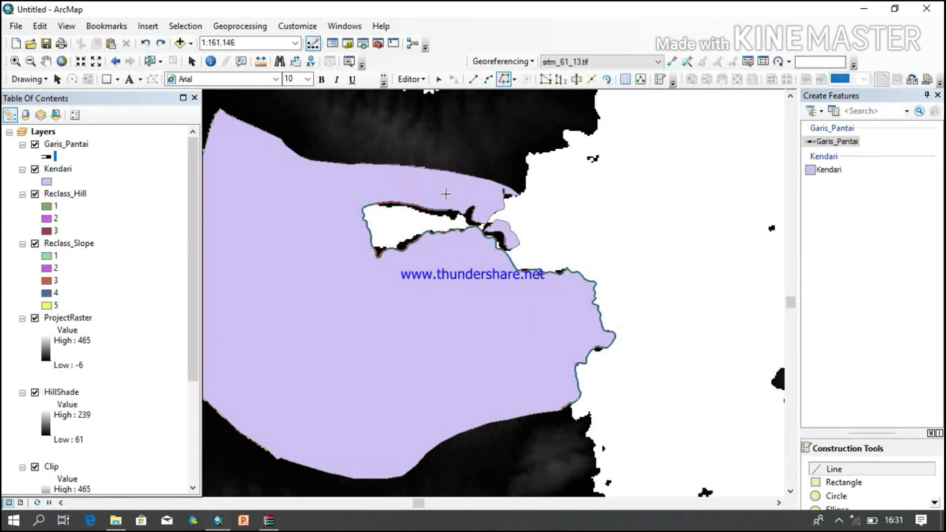
double_click(520, 193)
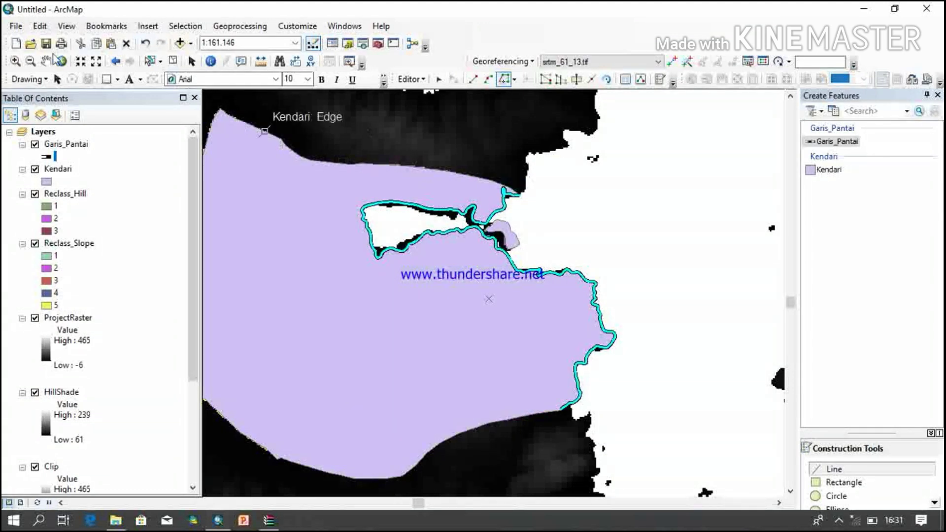
Stop the edit session and save the Garis_Pantai edits.
click(409, 79)
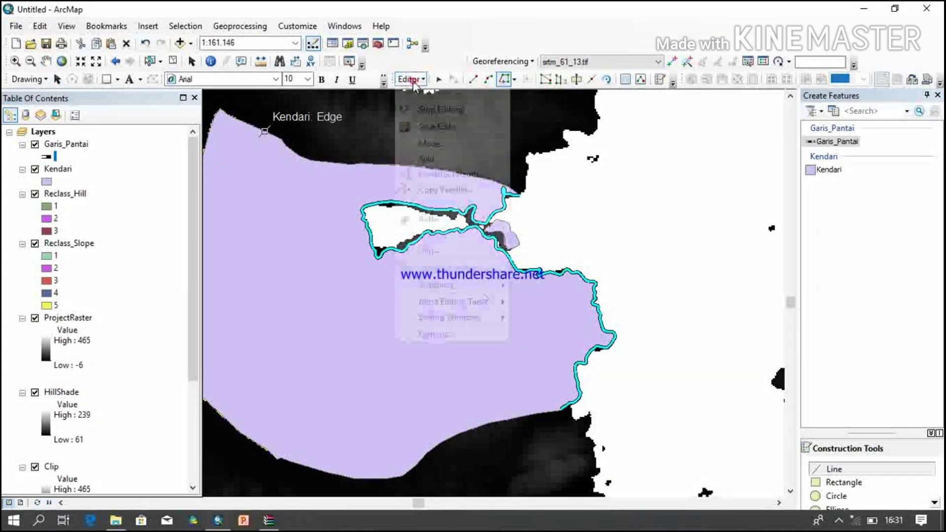
click(427, 109)
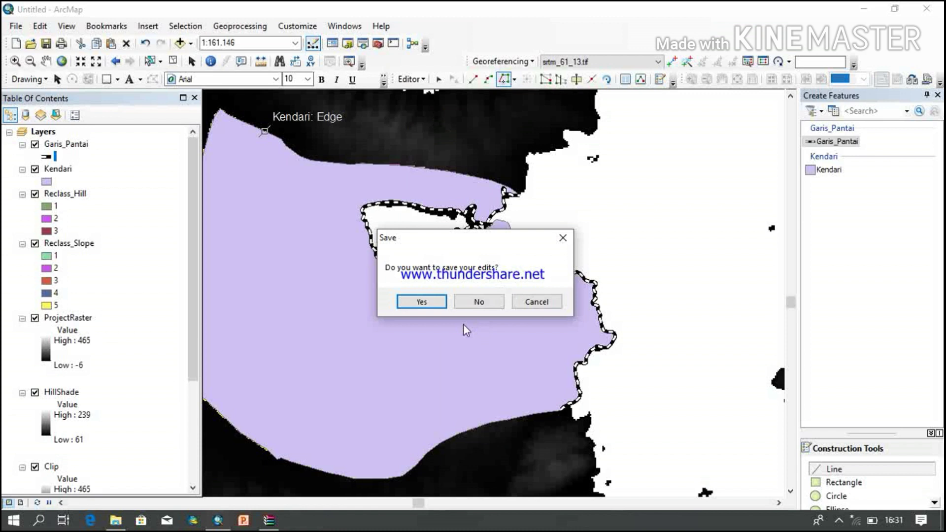
click(437, 300)
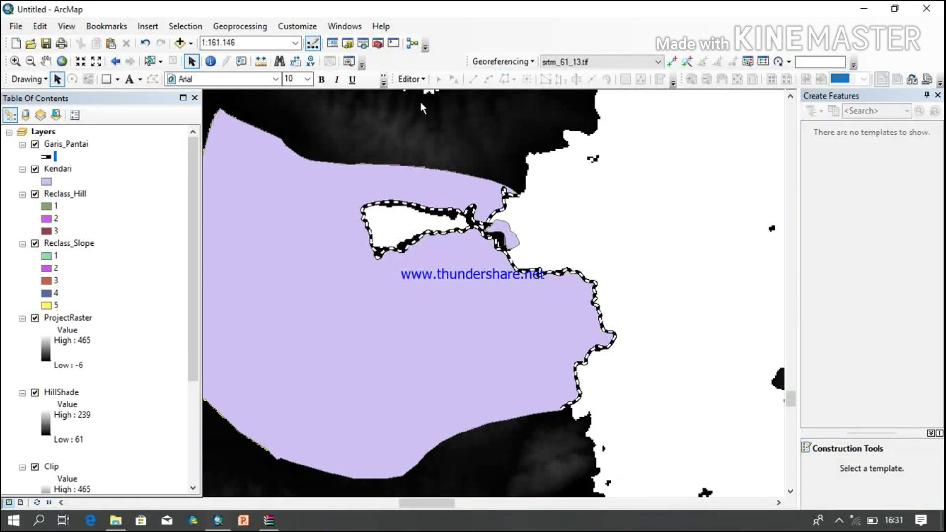
Open the Multiple Ring Buffer tool from the Proximity analysis tools and set Garis_Pantai as its input features.
click(377, 44)
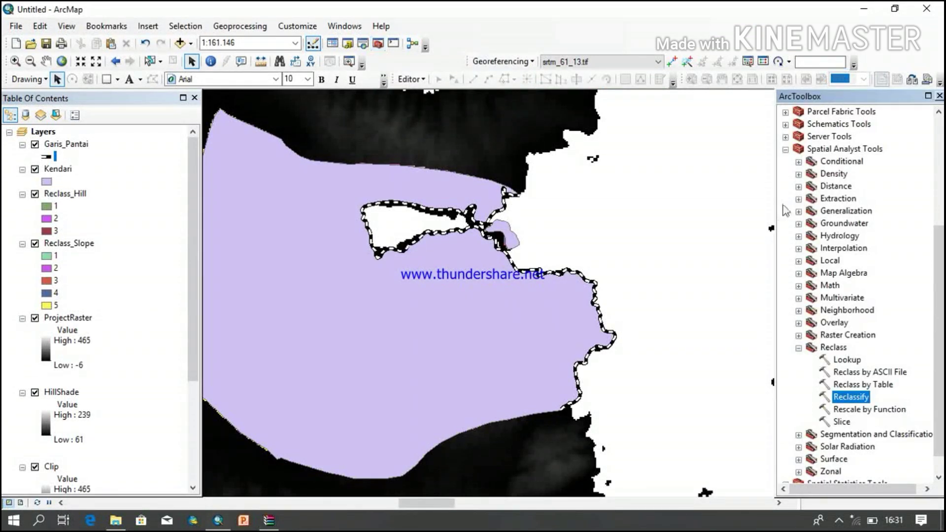
click(798, 348)
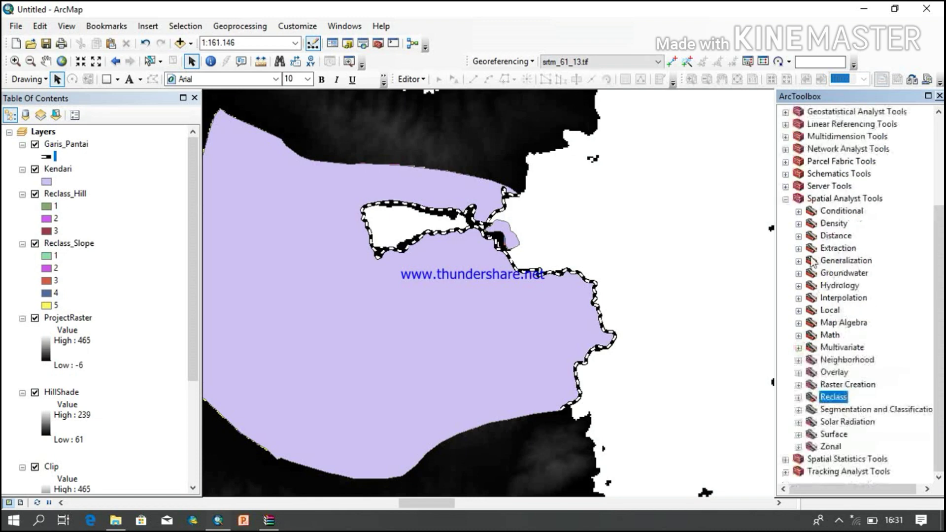
click(785, 199)
click(785, 199)
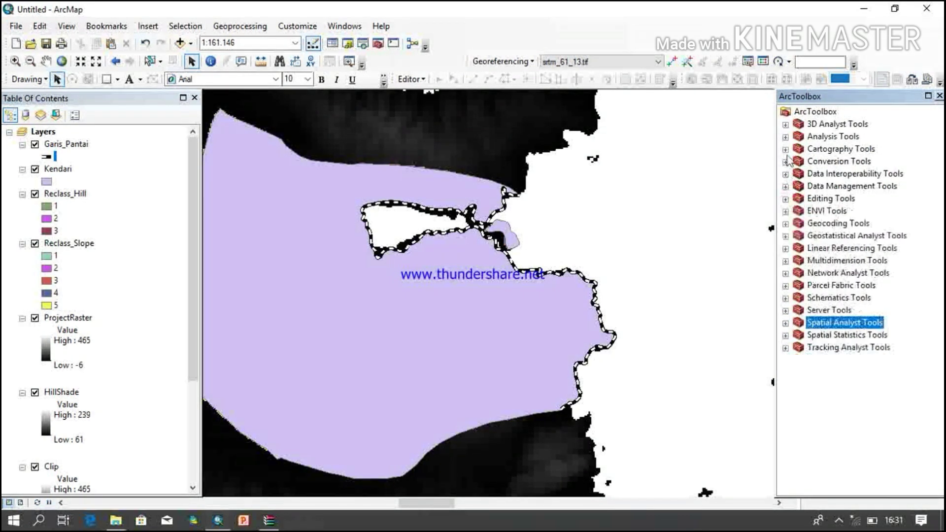
click(785, 136)
click(799, 174)
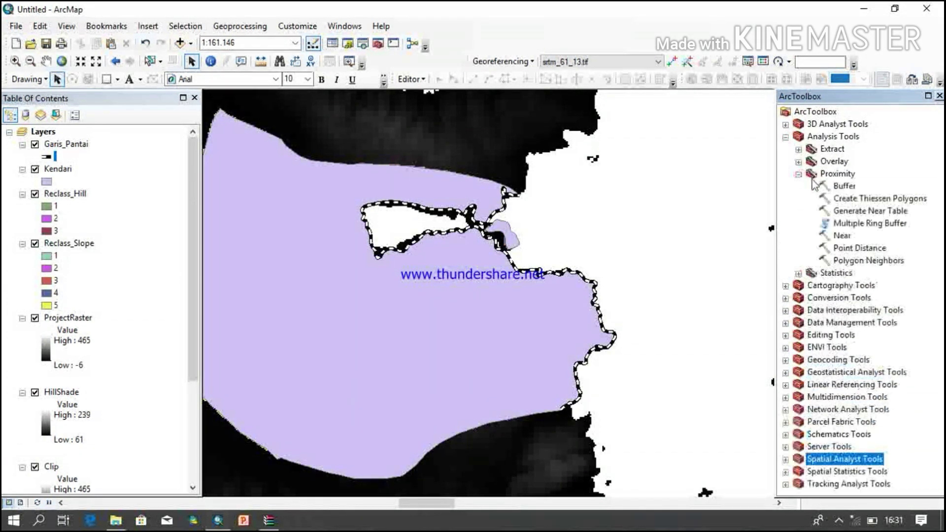
double_click(857, 227)
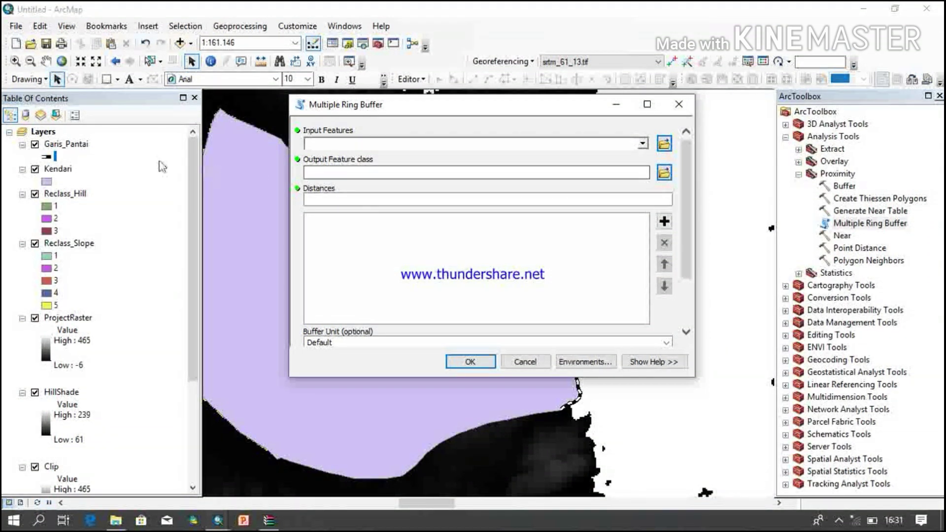
drag(82, 148, 386, 143)
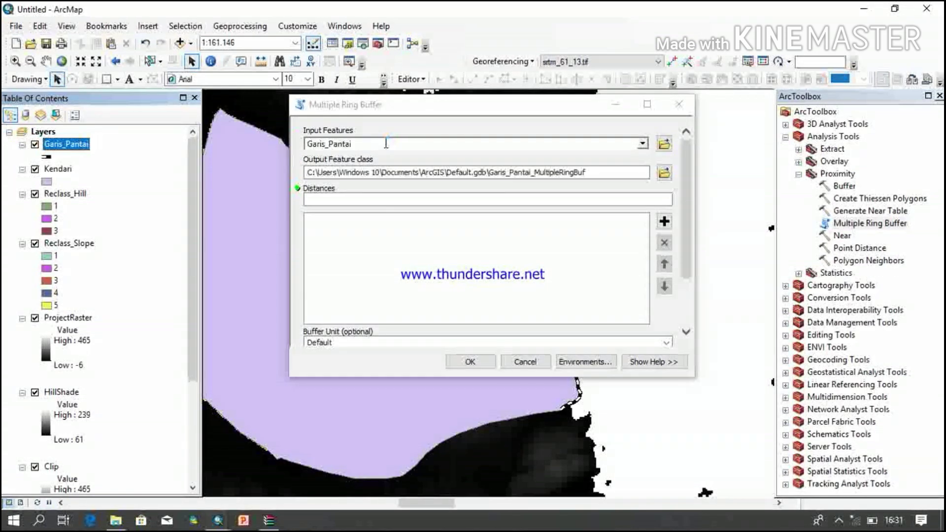
Set the ring buffer's output feature class to D:\Kendari\Buffer.shp.
double_click(485, 173)
key(BackSpace)
key(ctrl+z)
click(343, 172)
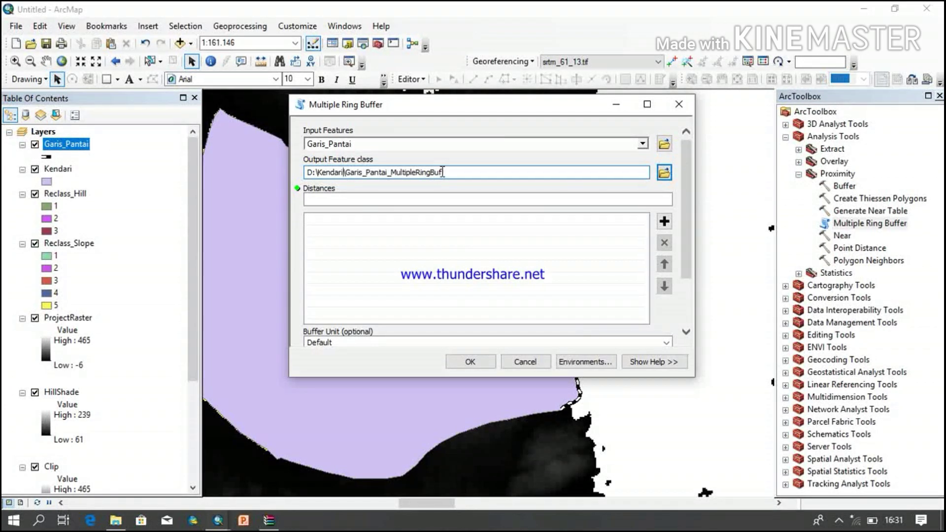
drag(446, 172, 347, 174)
key(BackSpace)
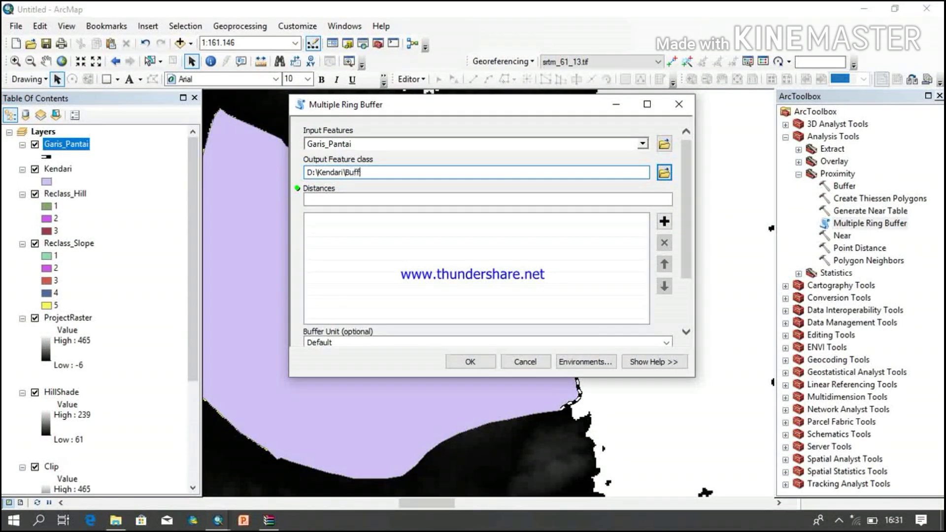
Add 500, 1000, 1500 and 3000 to the Multiple Ring Buffer's list of distances.
click(529, 200)
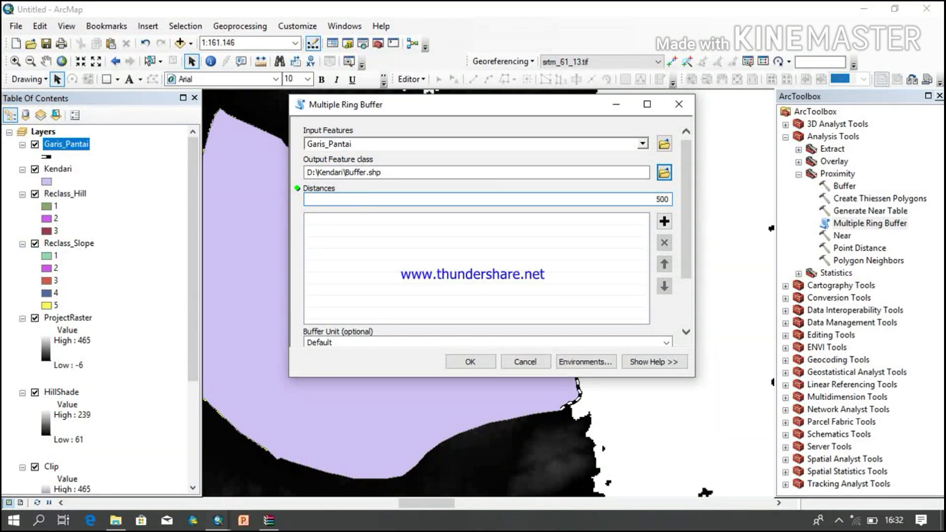
click(665, 222)
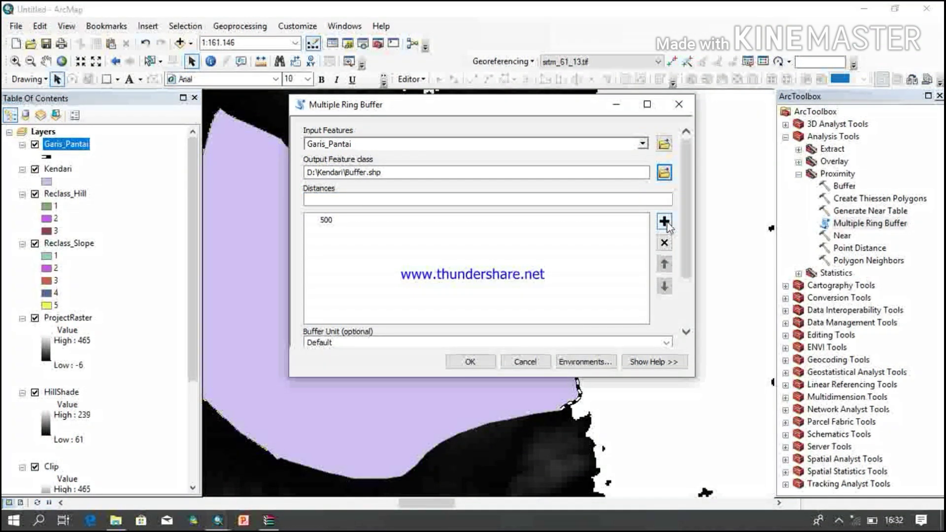
click(653, 200)
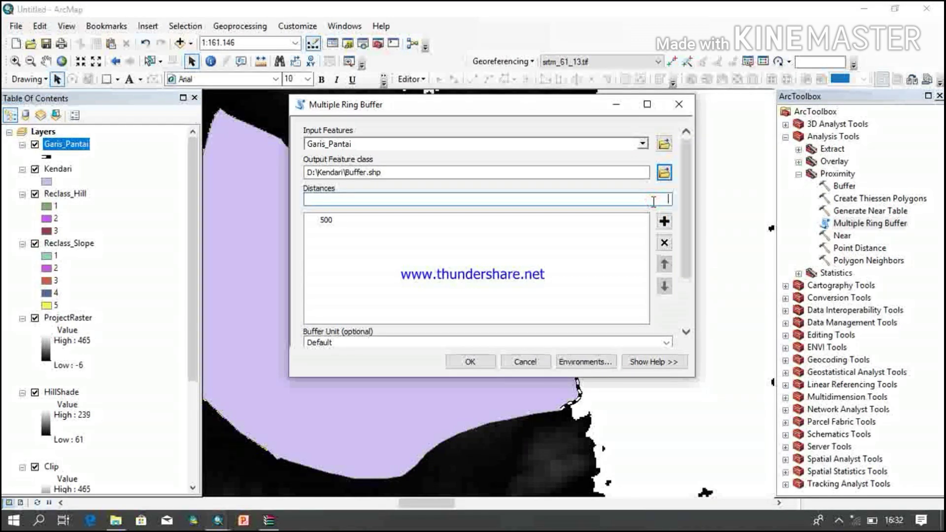
text(1000)
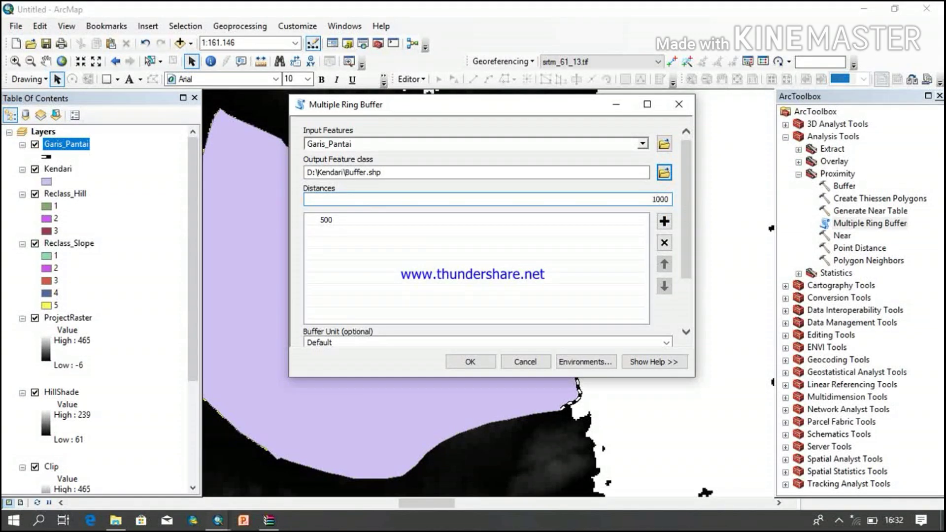
click(665, 221)
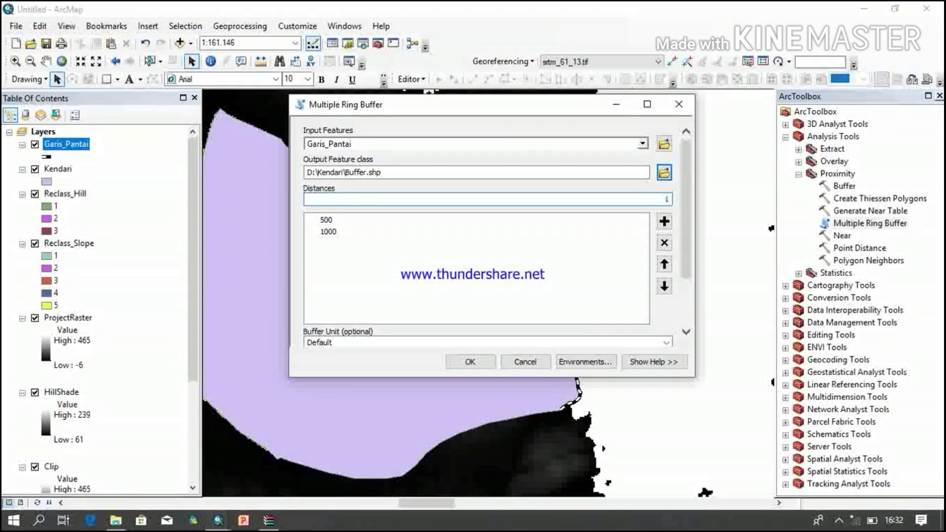
click(665, 222)
click(662, 202)
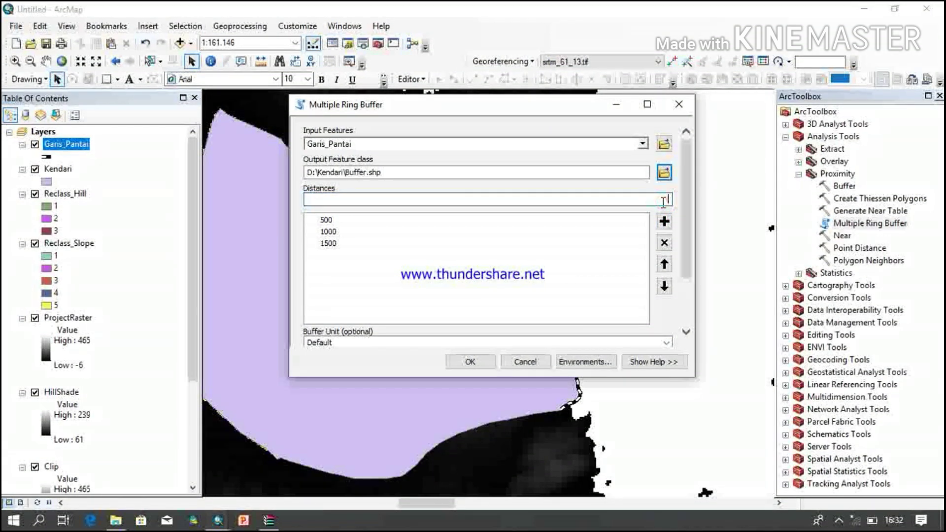
text(3000)
click(664, 222)
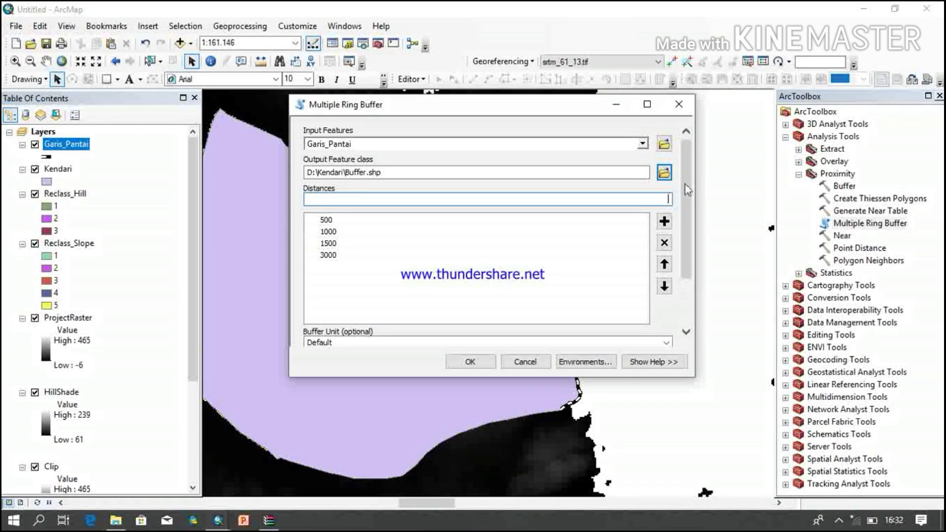
Move the buffer dialog off the map and measure the distance from the eastern coastline inland across Kendari.
drag(582, 110, 794, 22)
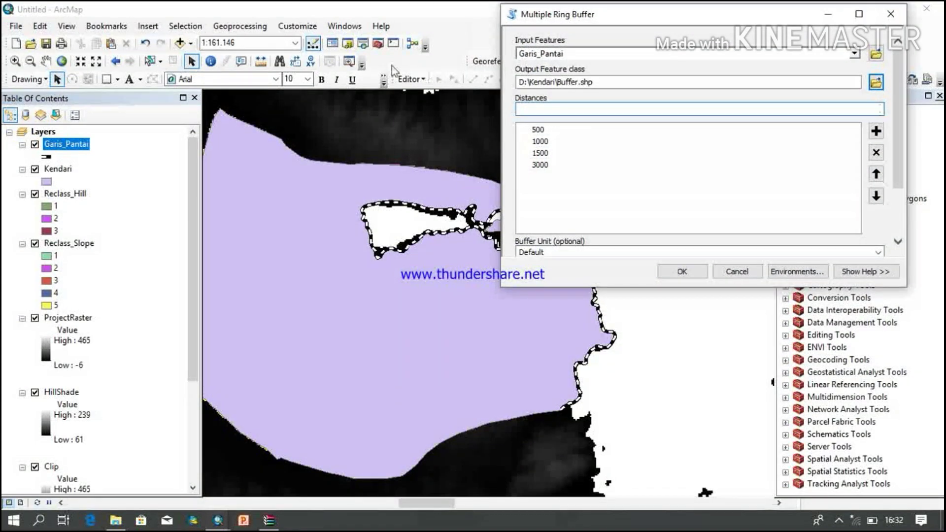
click(260, 61)
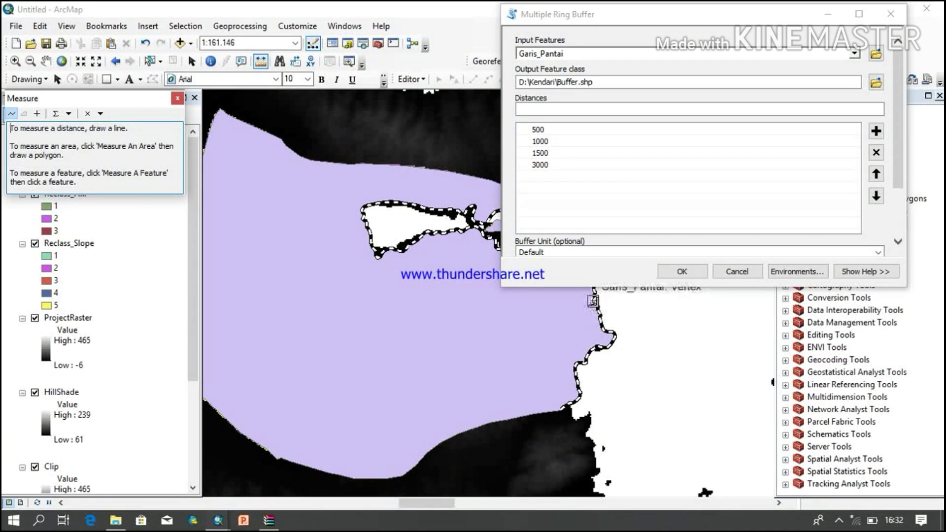
click(592, 300)
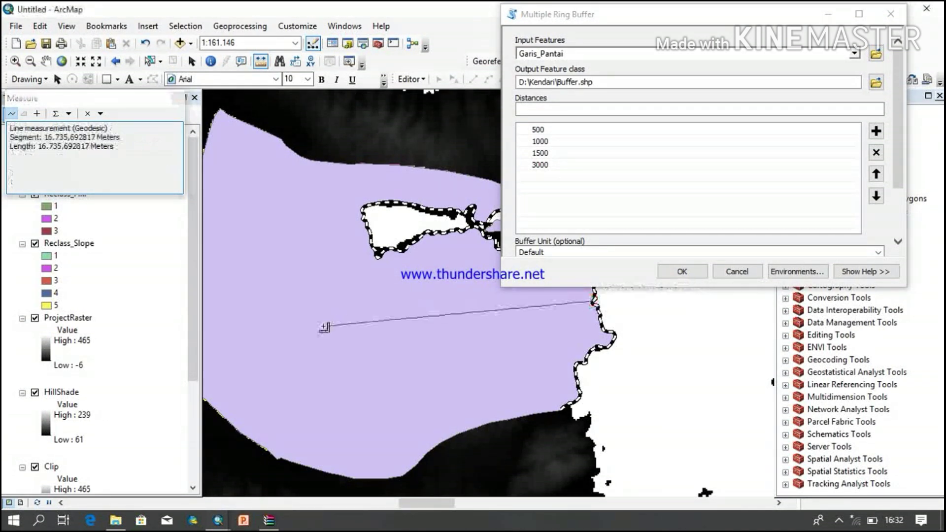
double_click(215, 311)
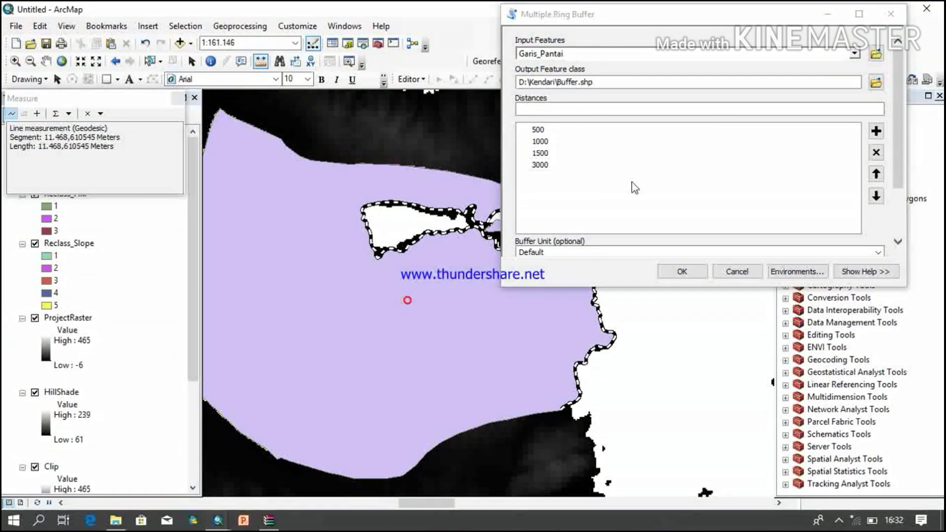
Add a final ring distance of 30000, choose the buffer unit, and run the Multiple Ring Buffer.
click(780, 110)
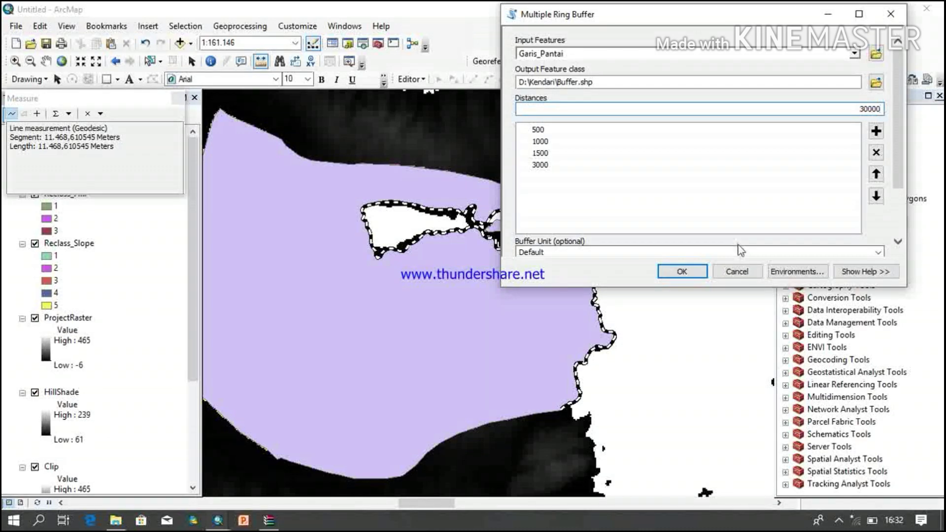
click(875, 132)
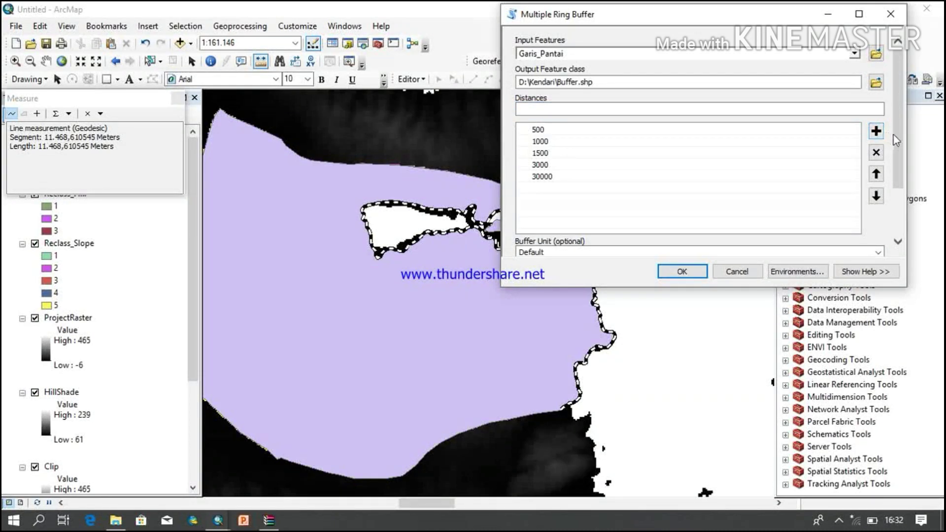
drag(900, 139, 904, 198)
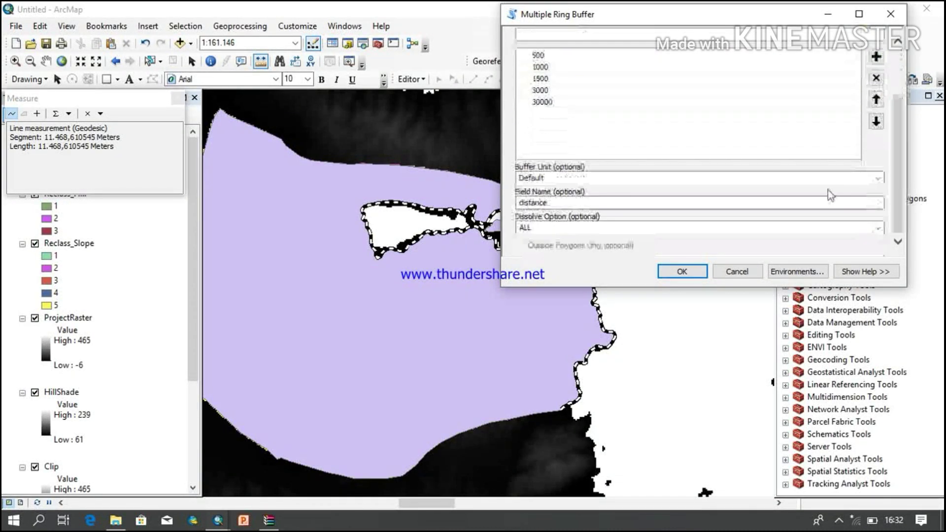
click(878, 179)
click(608, 245)
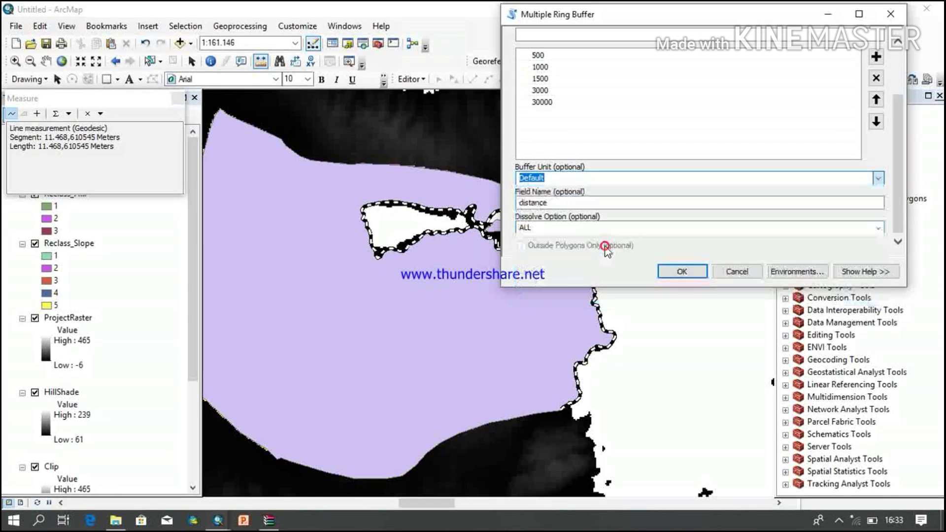
click(694, 272)
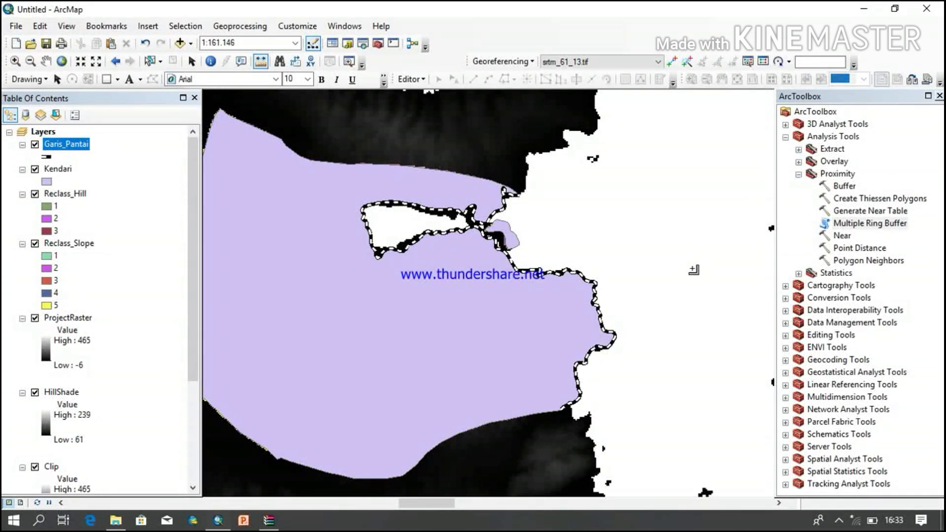
click(192, 62)
click(192, 62)
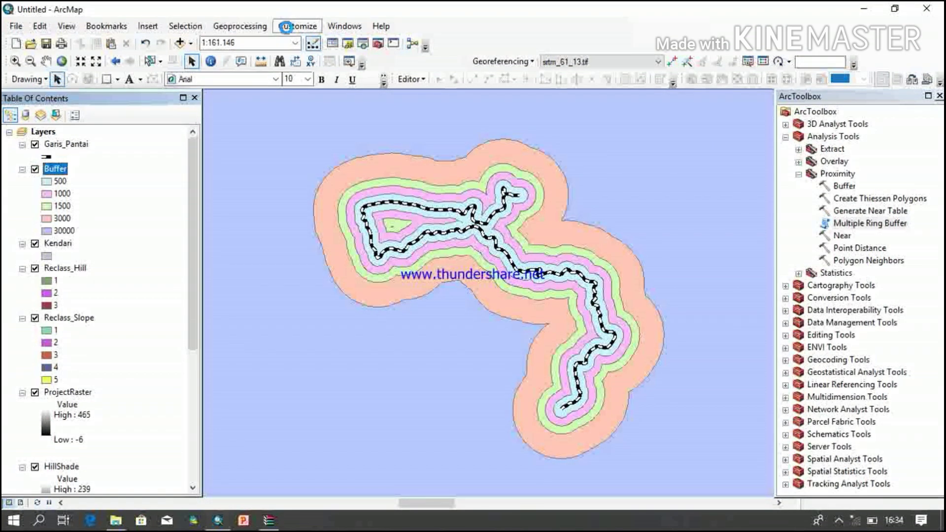
Open the geoprocessing Clip tool with Buffer as the input features and Kendari as the clip features.
click(287, 27)
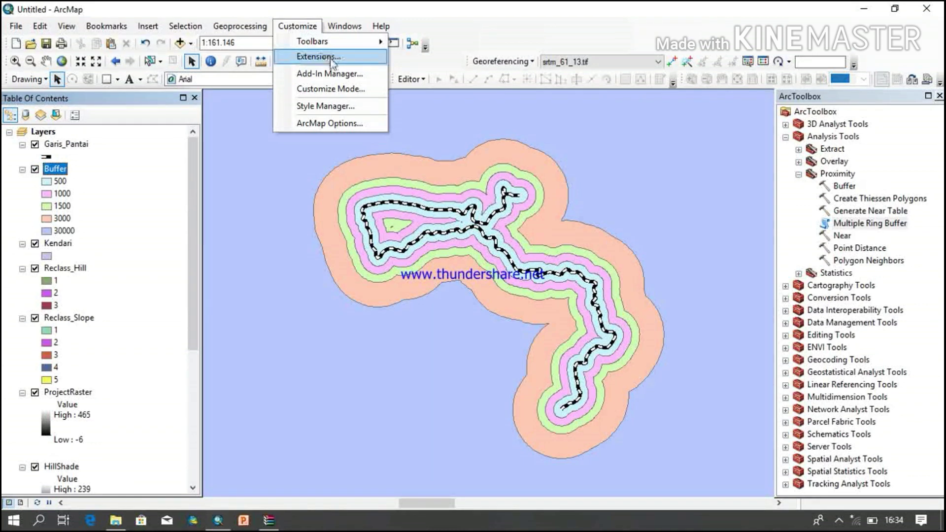
click(294, 27)
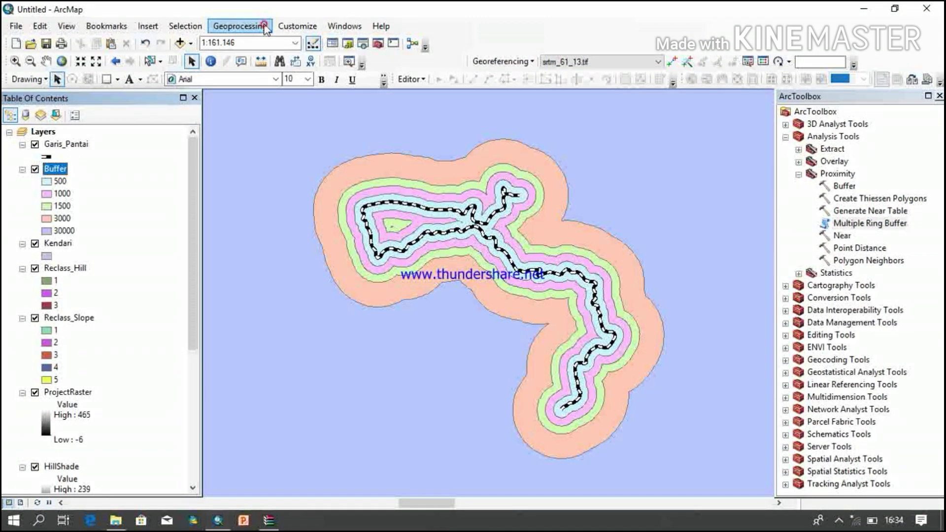
click(264, 27)
click(236, 58)
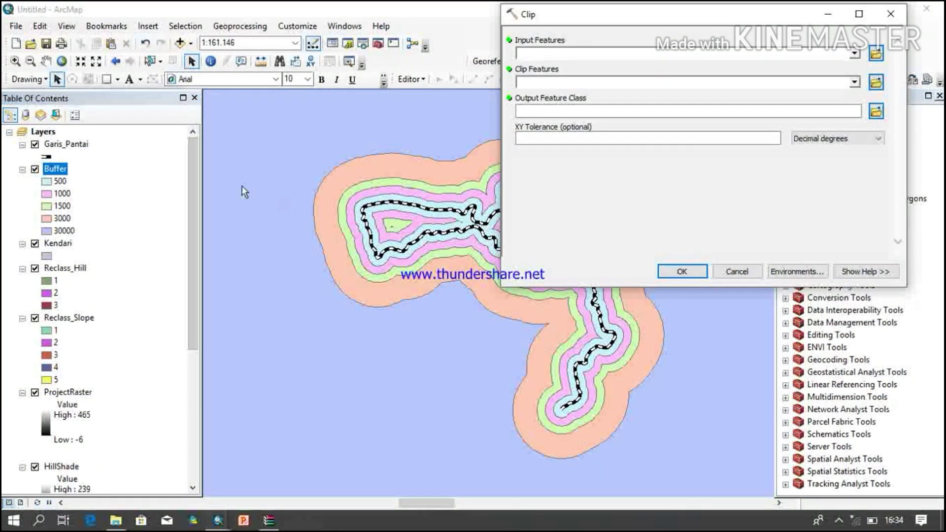
drag(55, 169, 576, 53)
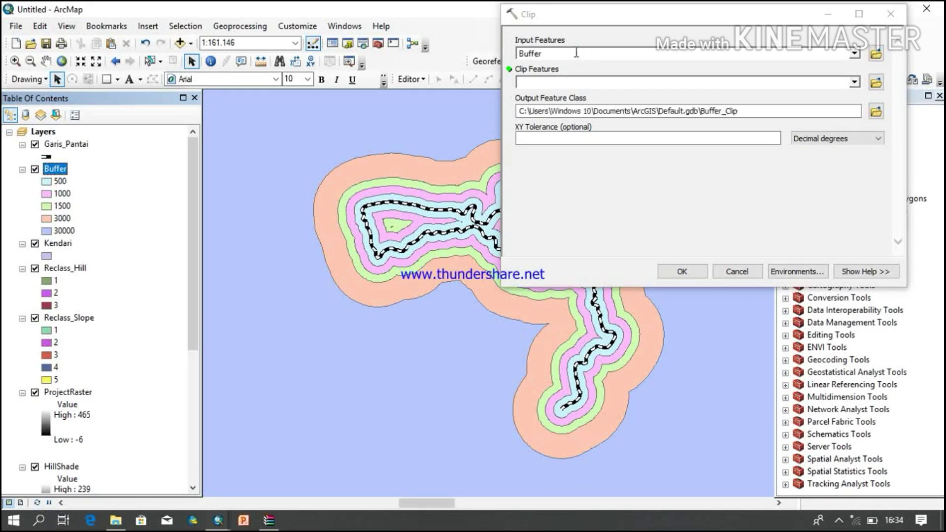
drag(66, 244, 542, 86)
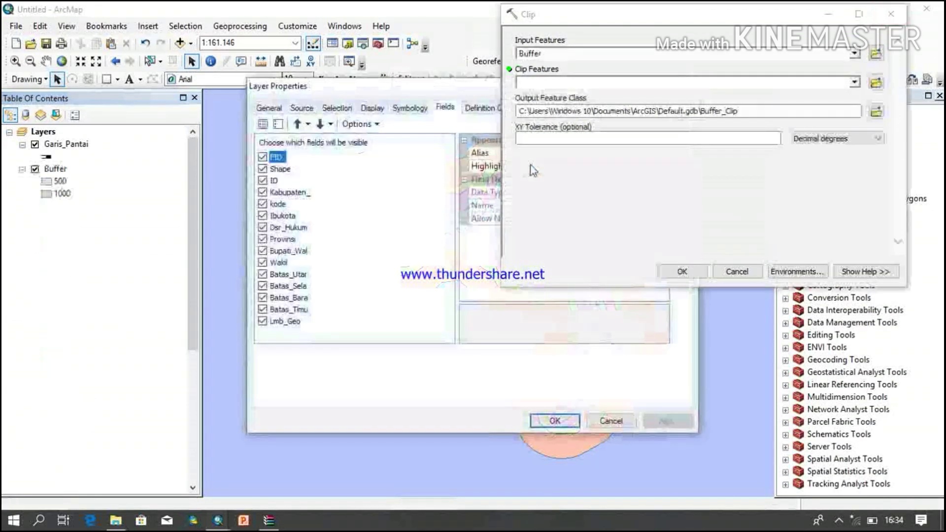
click(610, 421)
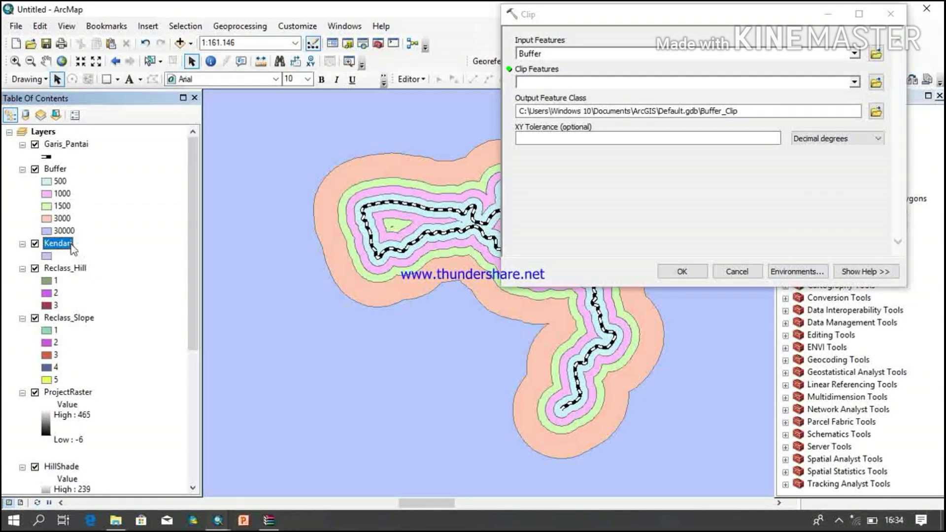
drag(150, 240, 609, 80)
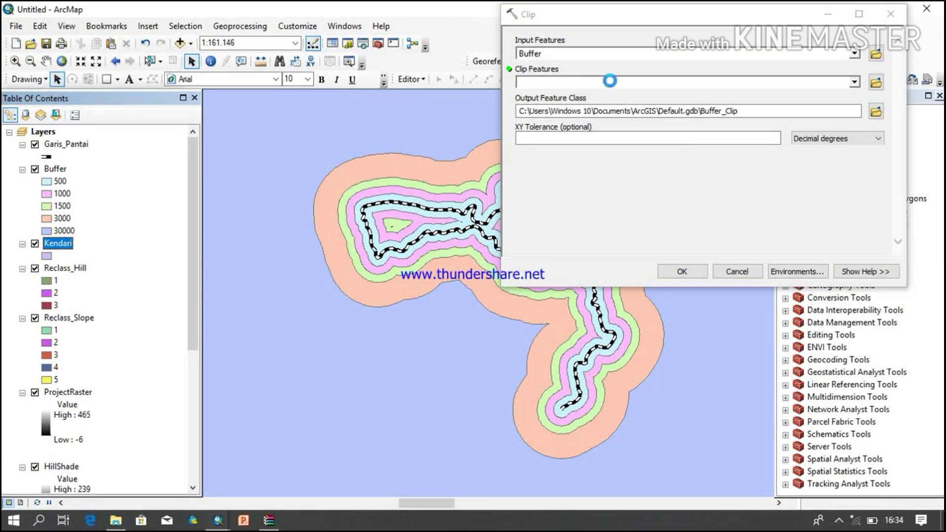
Set the clip output to D:\Kendari\Buffer_Clip.shp and the XY tolerance unit to Meters, and run the clip.
click(697, 111)
drag(698, 111, 522, 111)
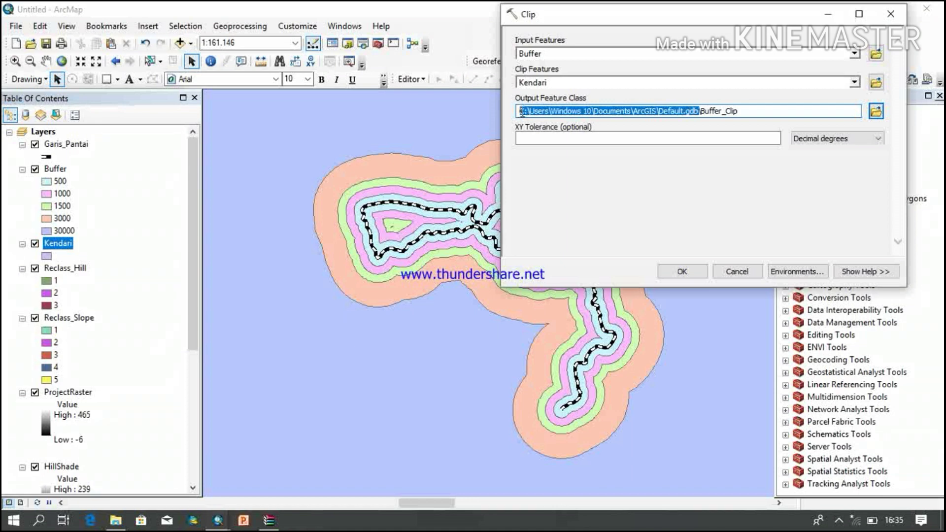
text(D:\Kendari)
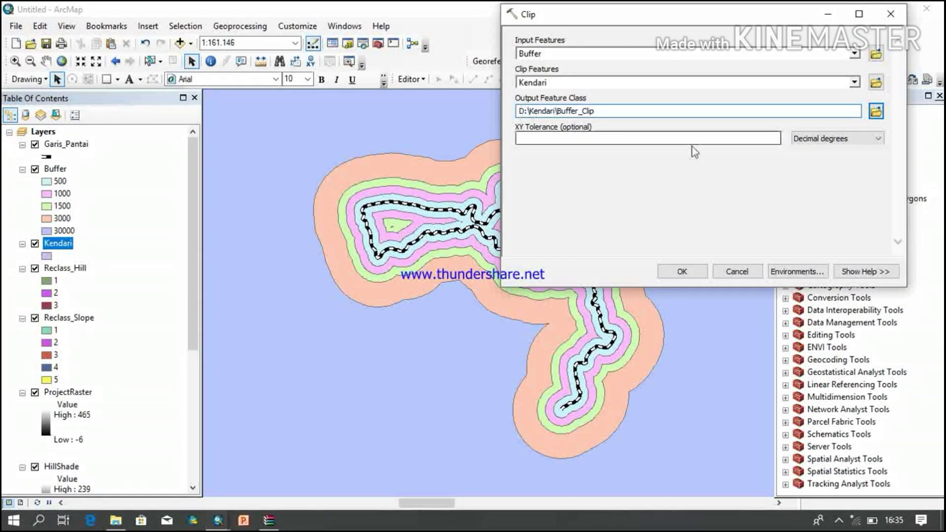
click(857, 138)
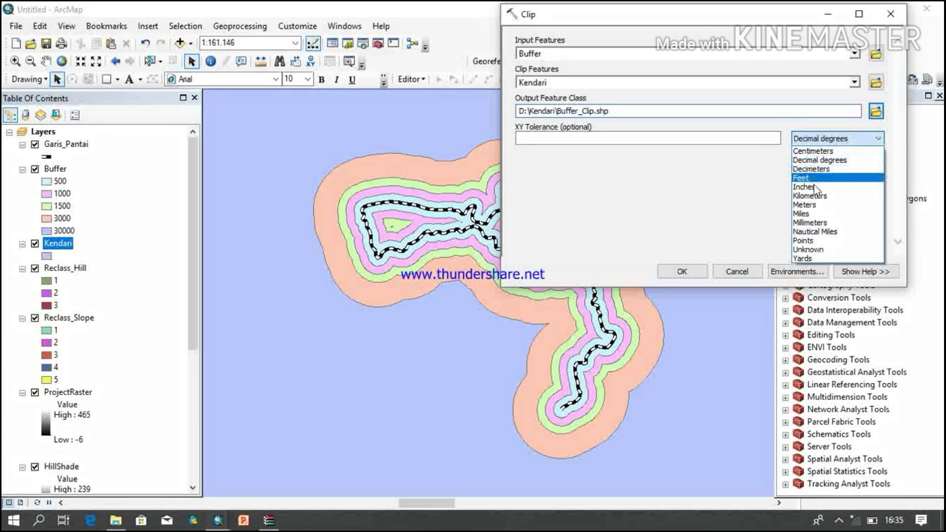
click(812, 207)
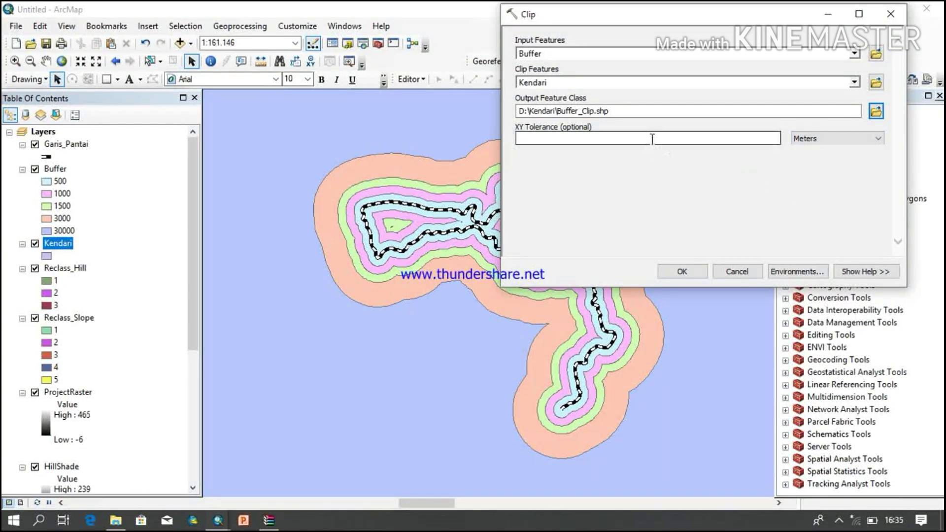
click(682, 271)
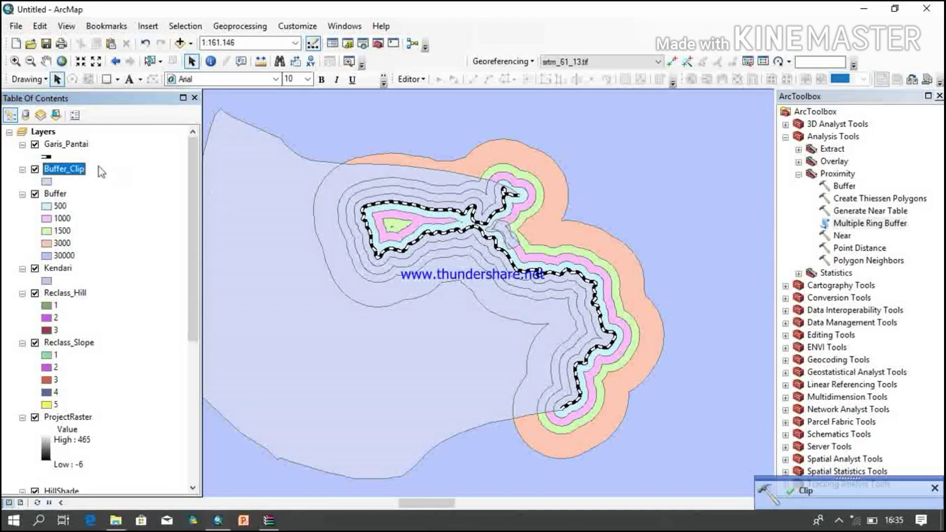
Hide and collapse the original Buffer layer and move it below HillShade in the layer order.
click(35, 193)
click(22, 194)
drag(51, 193, 74, 448)
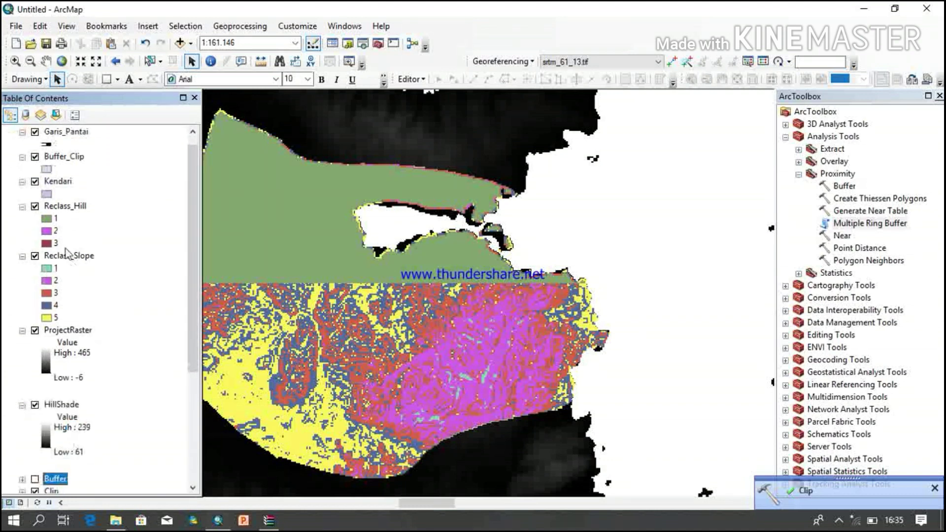
Symbolize the Buffer_Clip layer with unique values of the distance field, adding all values, and apply it to the map.
right_click(59, 159)
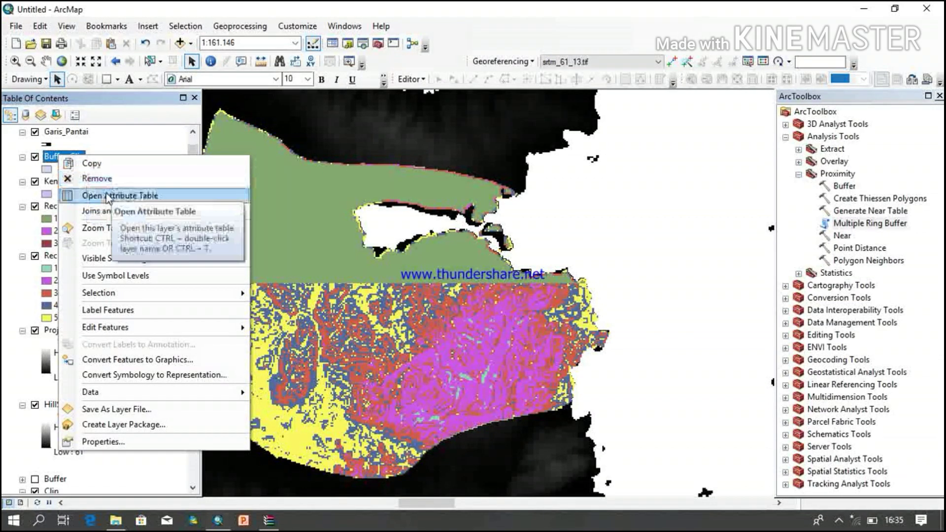
mouse_move(117, 211)
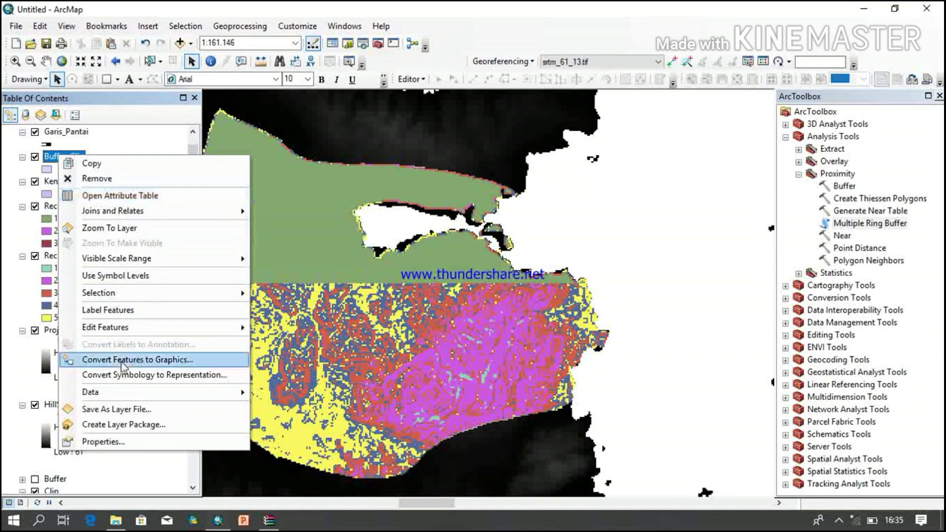
click(132, 440)
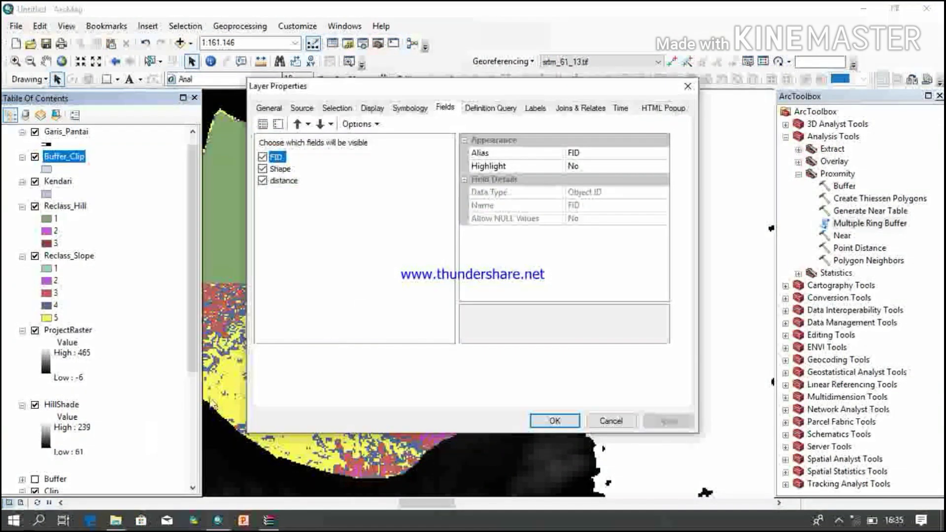
click(417, 109)
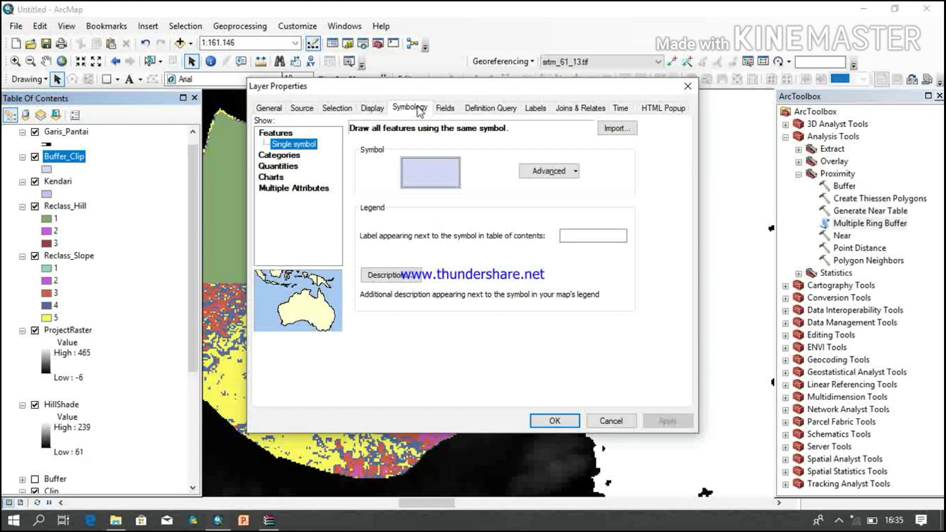
click(294, 155)
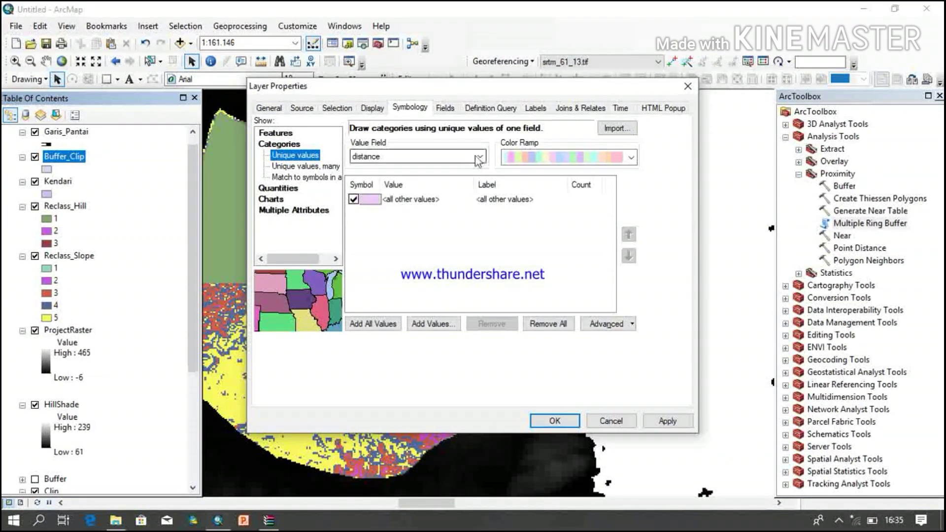
click(475, 156)
click(462, 170)
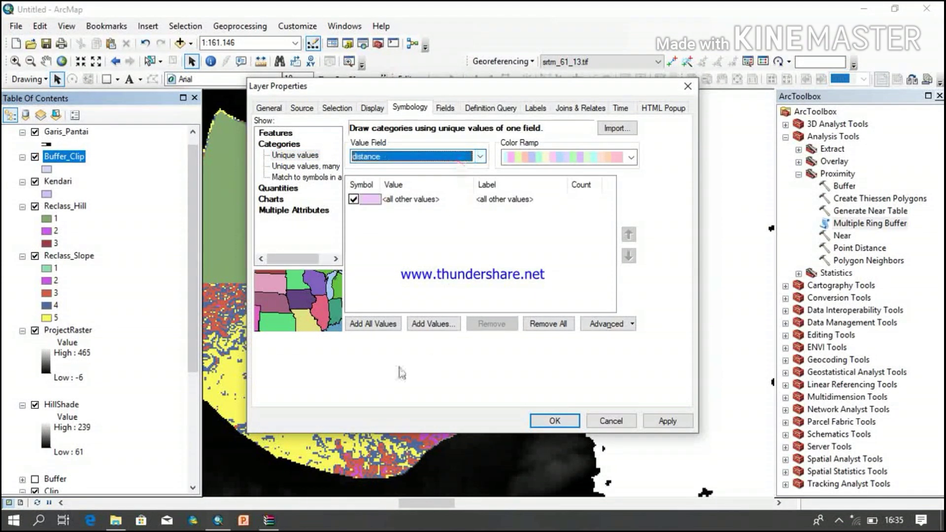
click(378, 326)
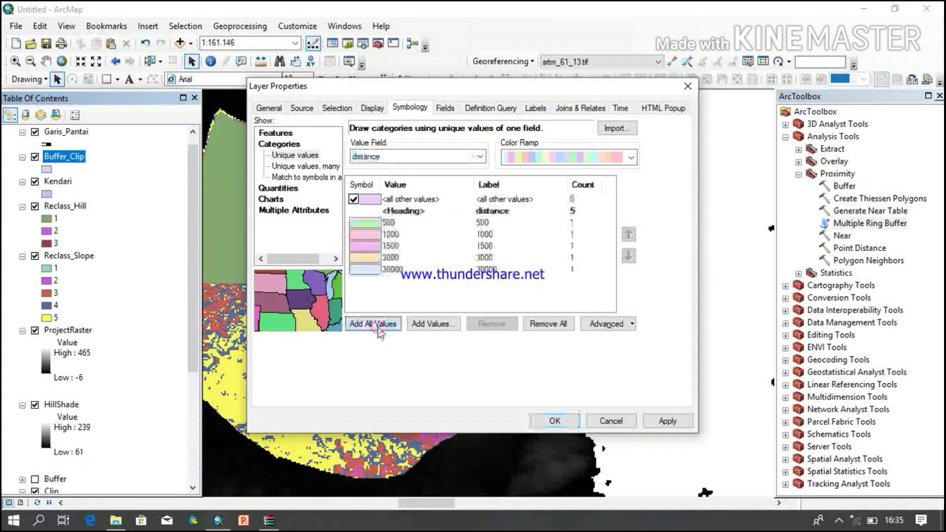
click(666, 420)
click(555, 421)
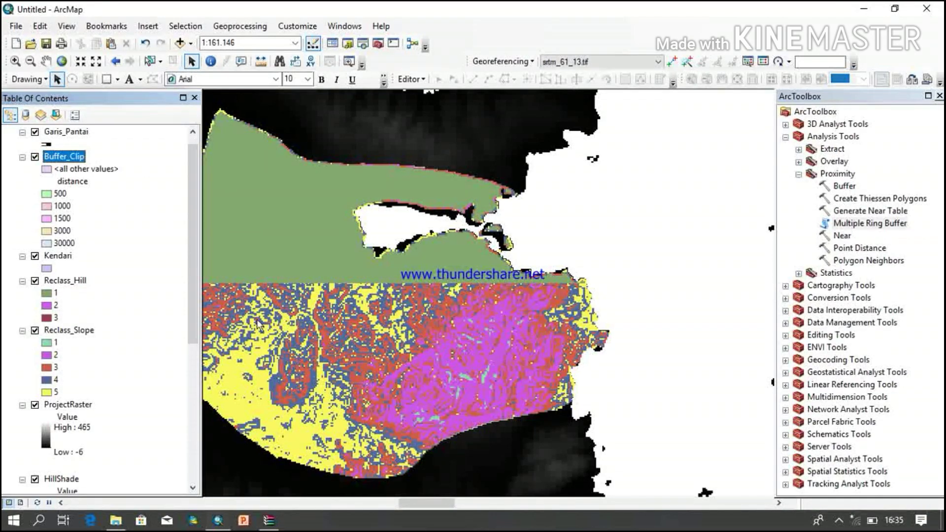
click(35, 255)
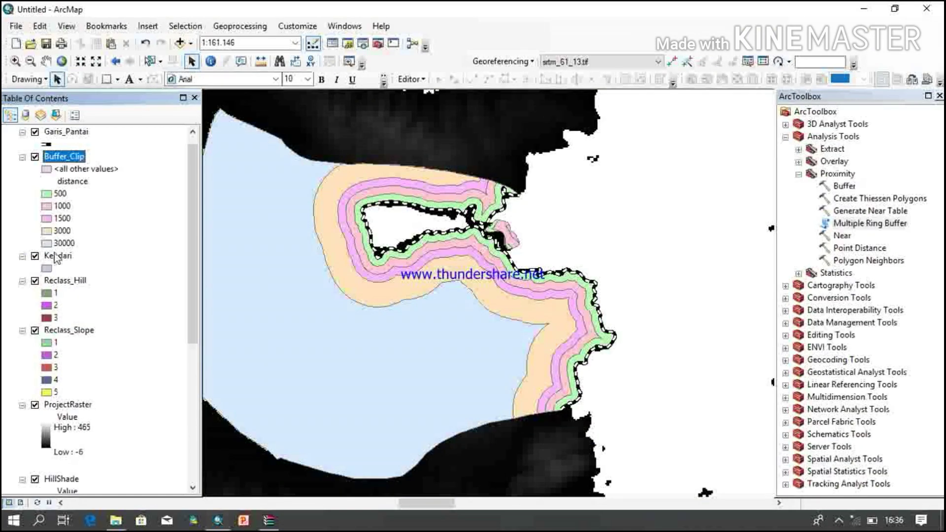
Open the Polygon to Raster conversion tool with Buffer_Clip as the input features and distance as the value field.
click(786, 139)
click(786, 162)
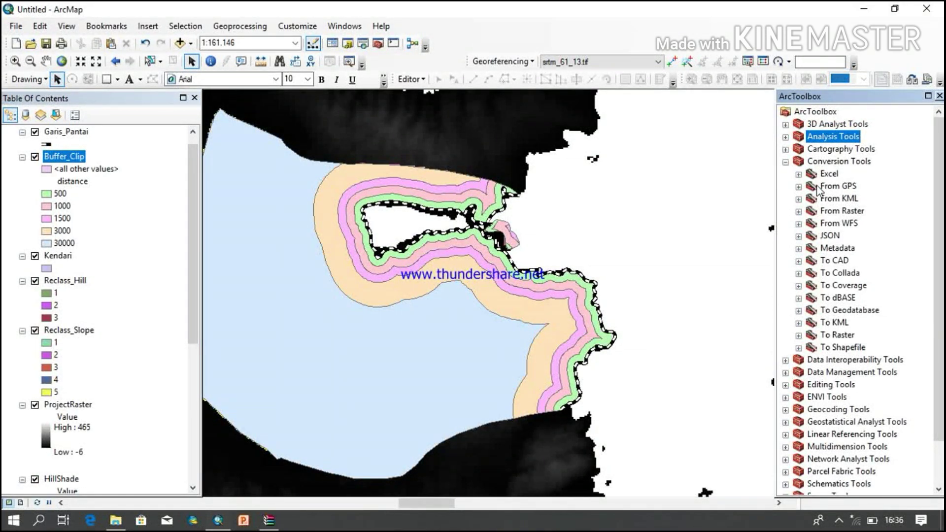
double_click(832, 335)
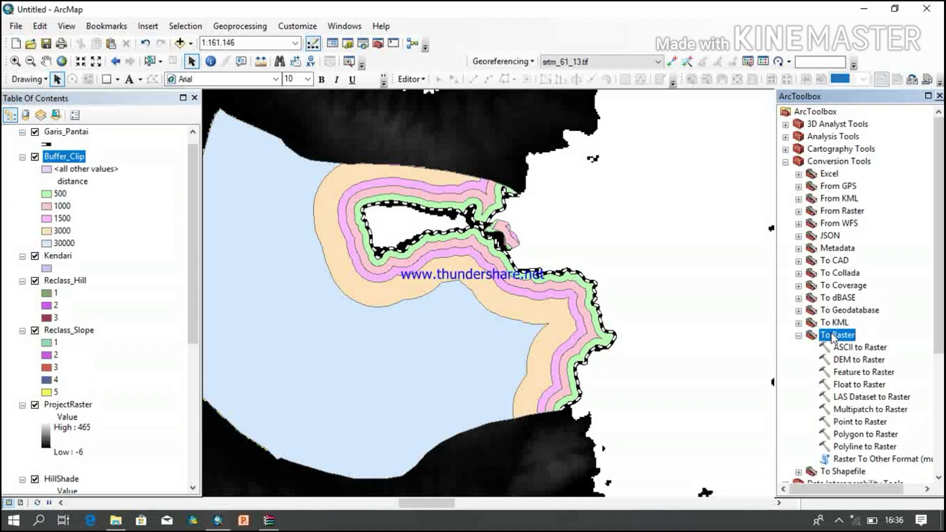
double_click(854, 435)
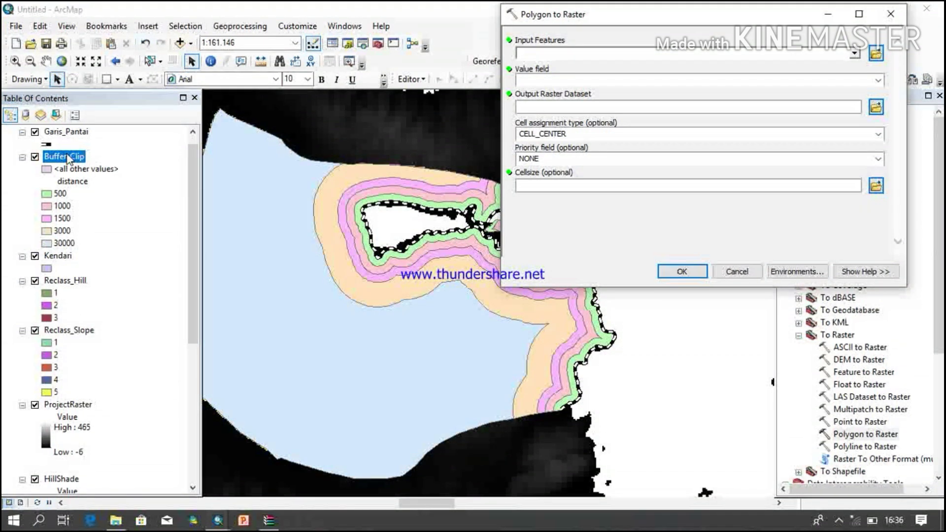
drag(67, 158, 575, 53)
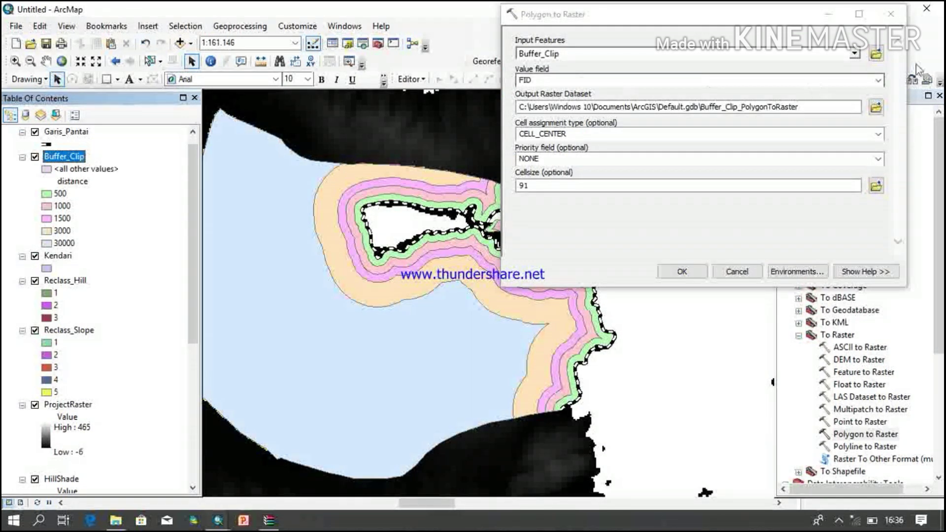
click(877, 80)
click(776, 102)
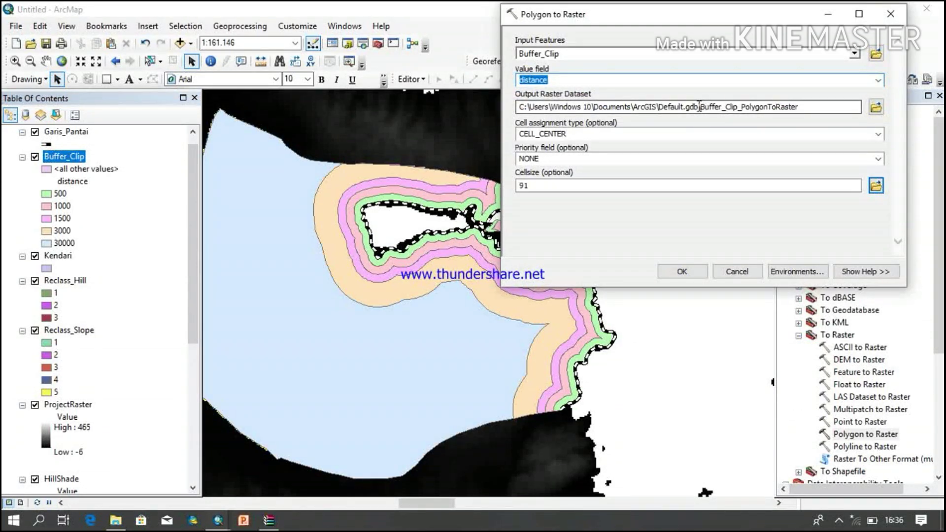
Set the output raster to D:\Kendari\Buffer_Clip and run the Polygon to Raster conversion.
drag(699, 107, 483, 112)
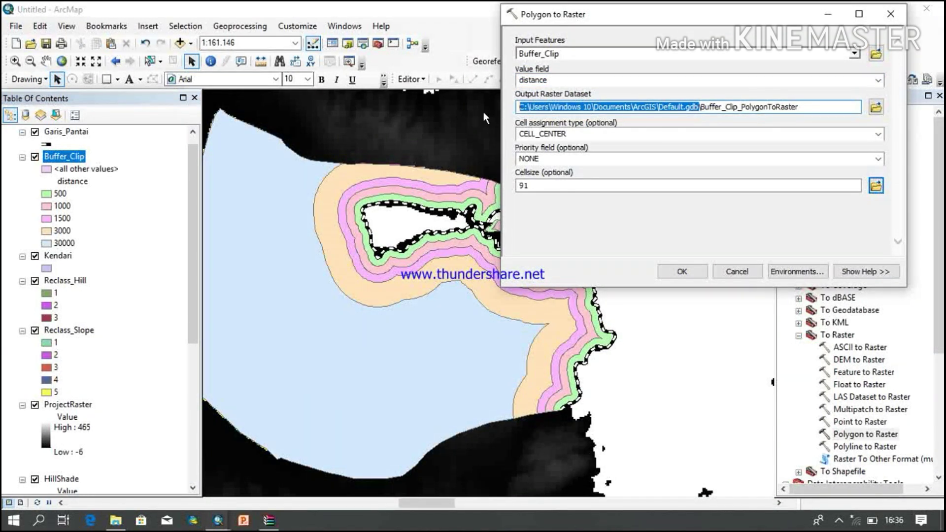
text(D:\Kendari)
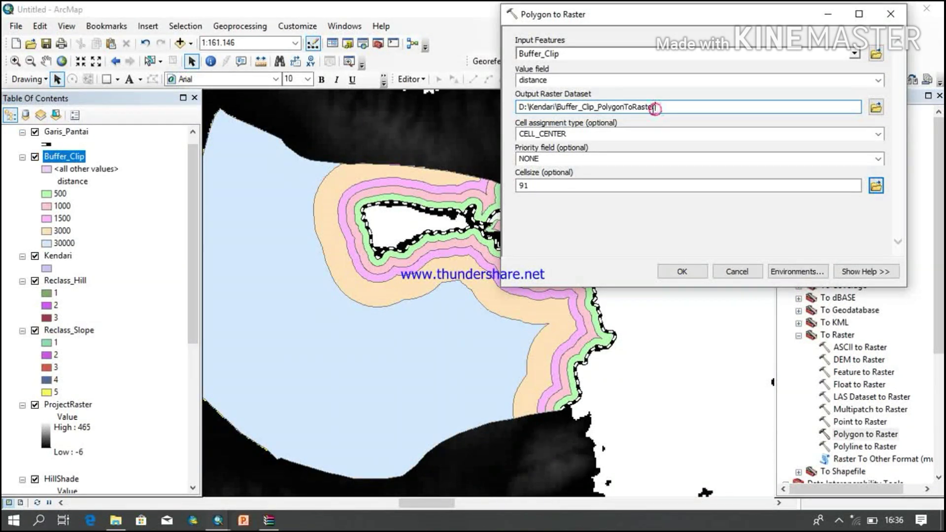
drag(655, 108, 595, 116)
key(BackSpace)
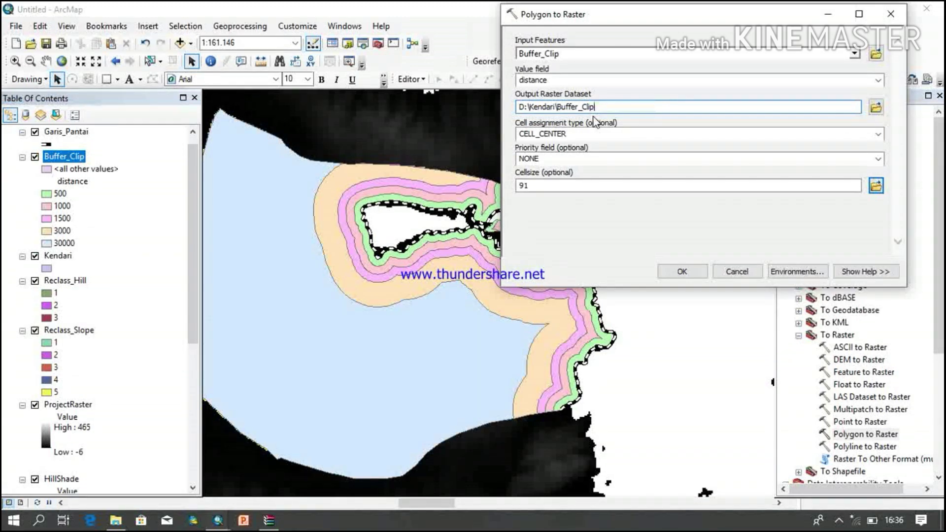
click(682, 272)
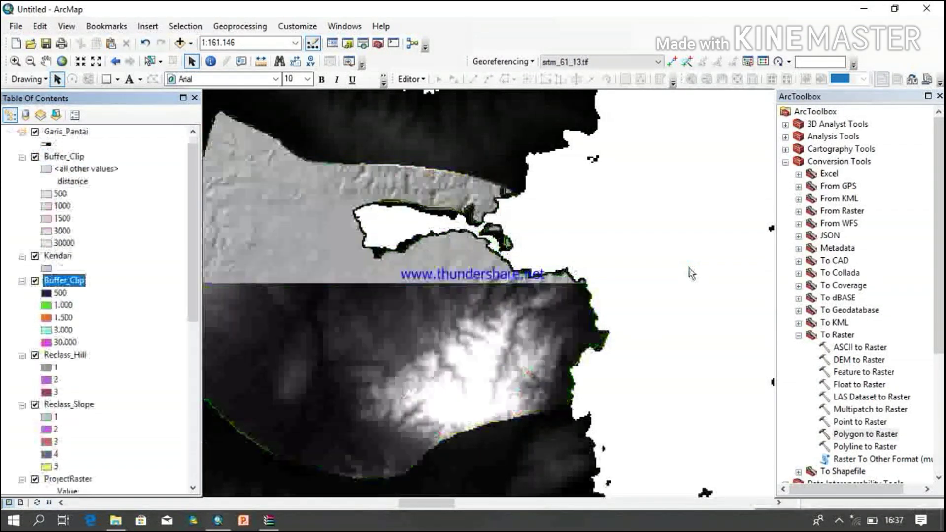
Collapse the Buffer_Clip polygon layer and move it between ProjectRaster and HillShade in the layer order.
click(22, 157)
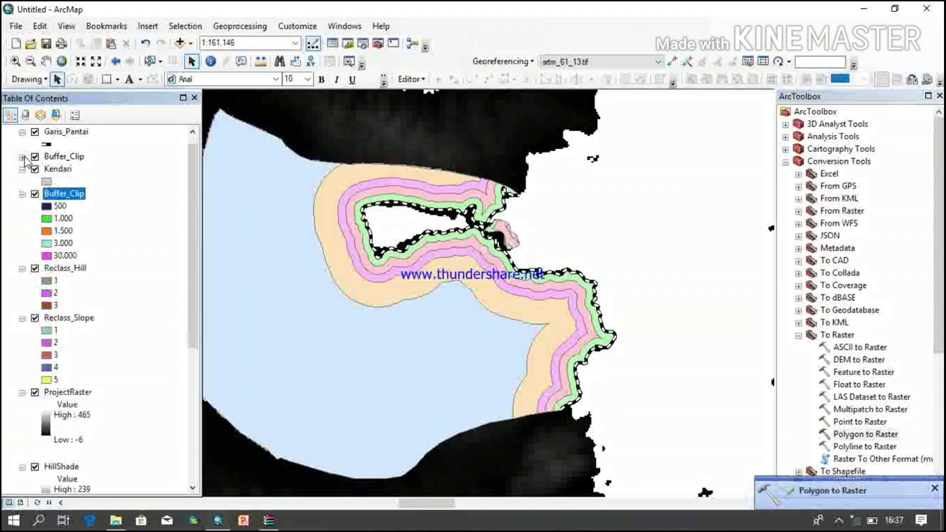
drag(63, 157, 77, 454)
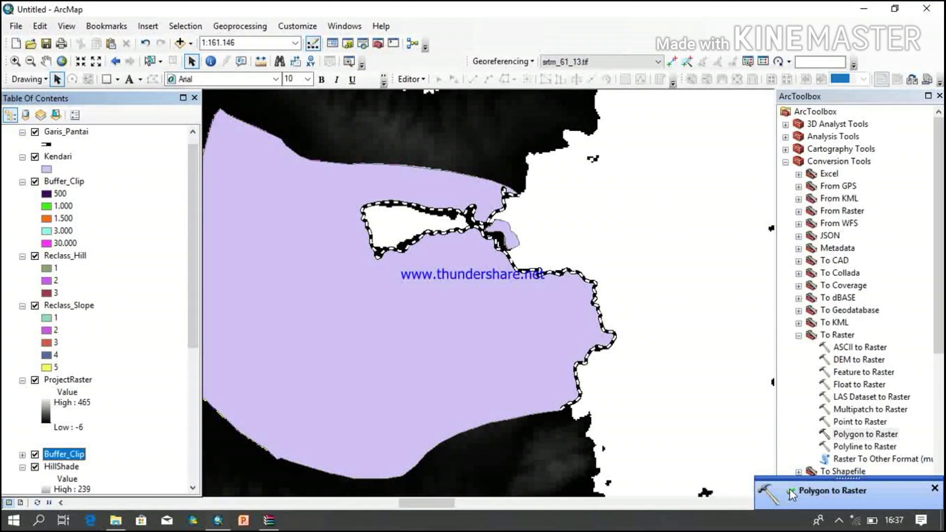
click(786, 162)
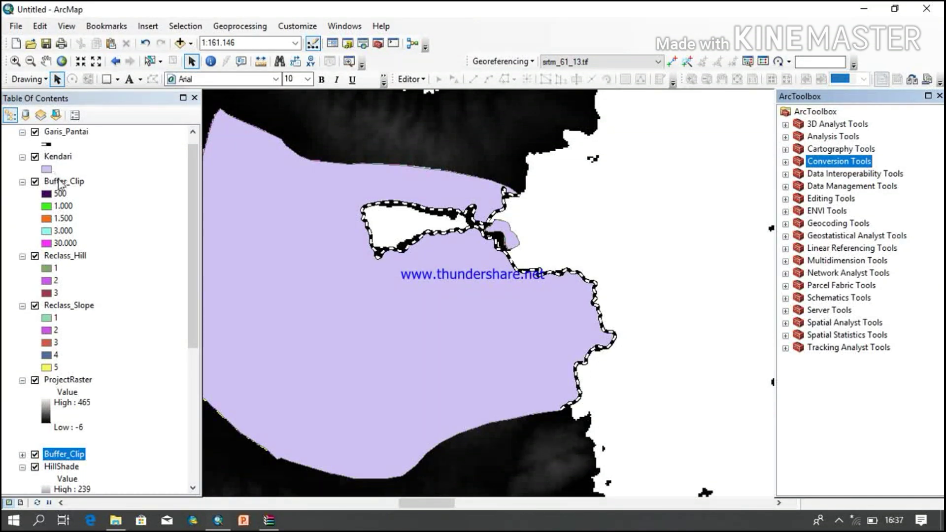
Open the Spatial Analyst Reclassify tool with the Buffer_Clip raster as input and reverse the new values so 500 becomes 5 and 30000 becomes 1.
click(786, 323)
double_click(832, 422)
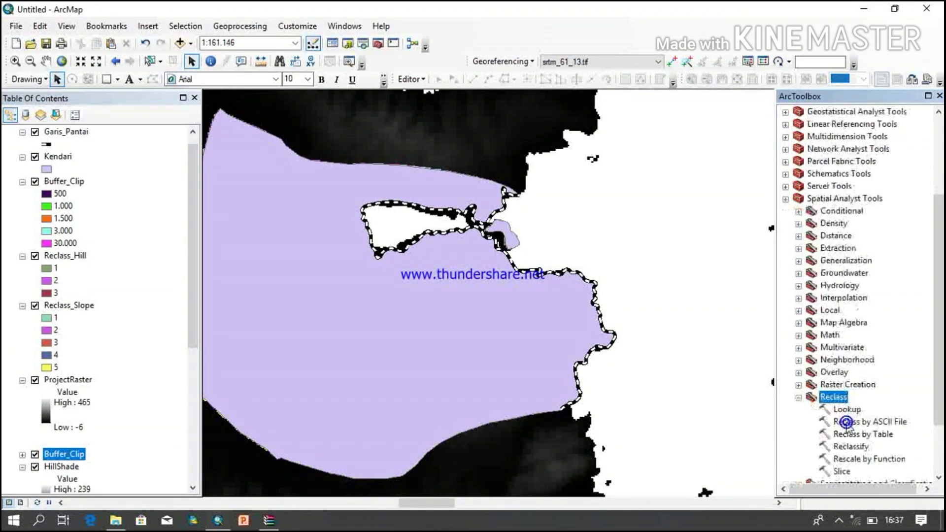
double_click(851, 446)
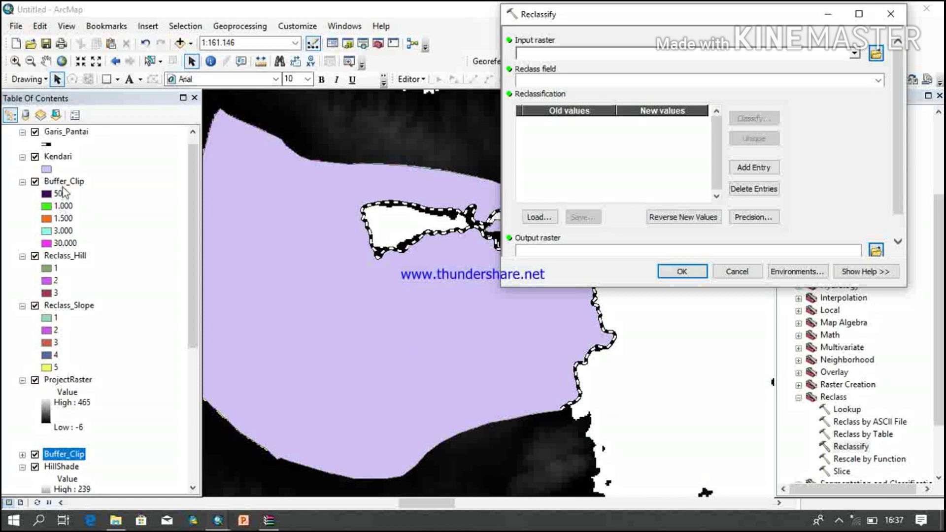
click(64, 182)
drag(63, 183, 650, 55)
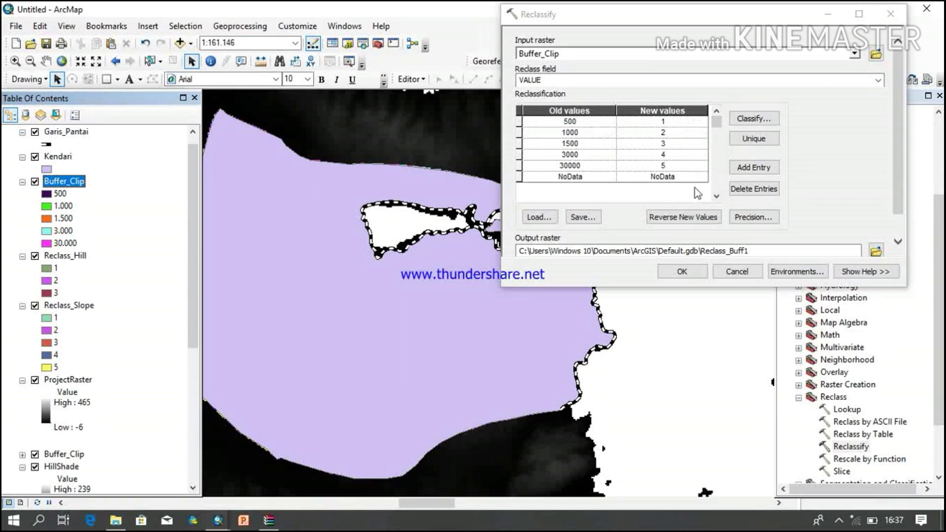
click(685, 217)
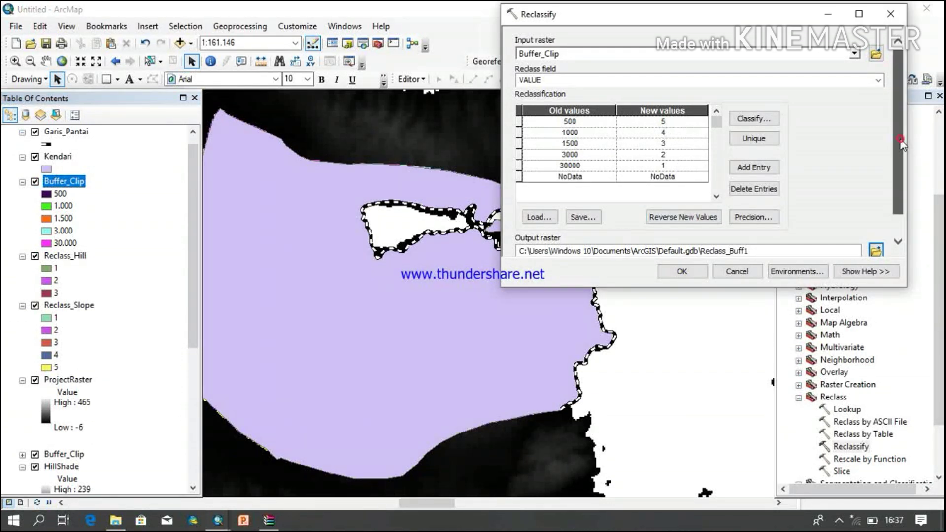
Set the reclassified output raster to D:\Kendari\Proximity and run the Reclassify tool.
scroll(689, 239, down, 1)
drag(699, 225, 459, 257)
text(D:\Kendari\)
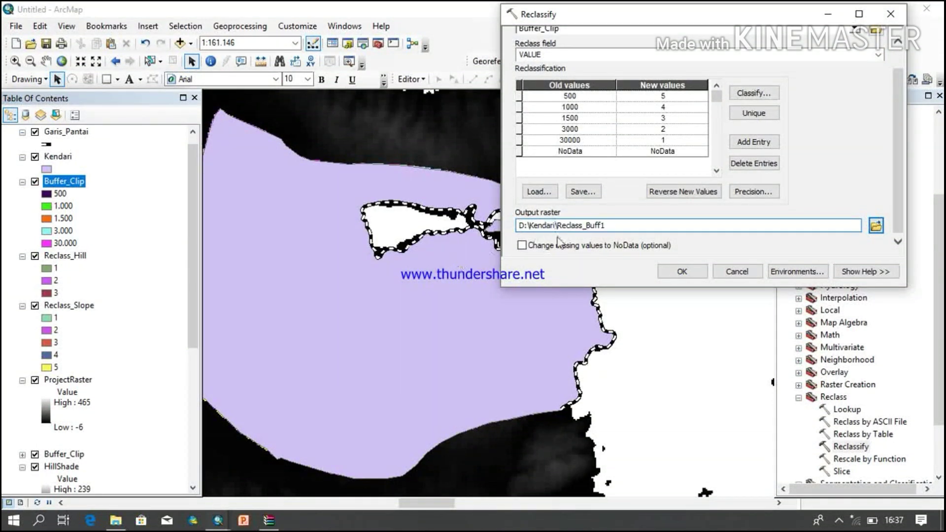
drag(610, 226, 564, 228)
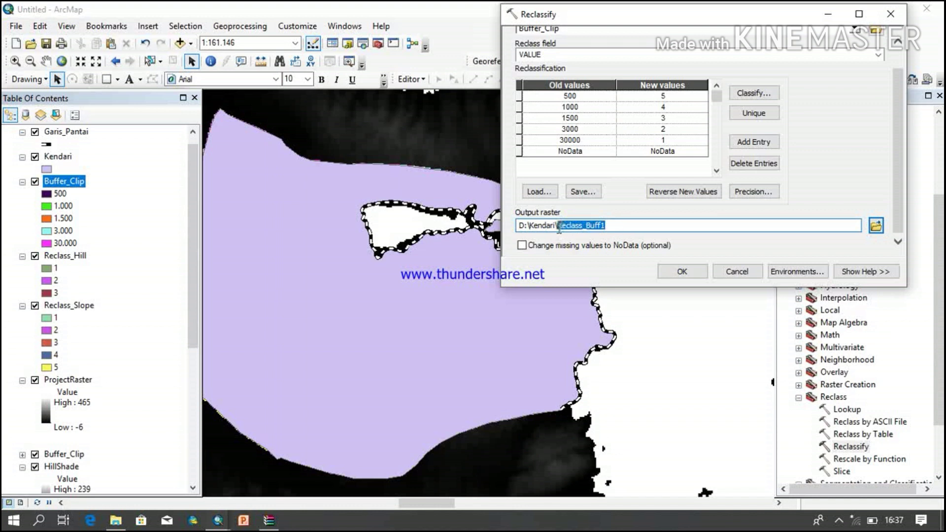
key(BackSpace)
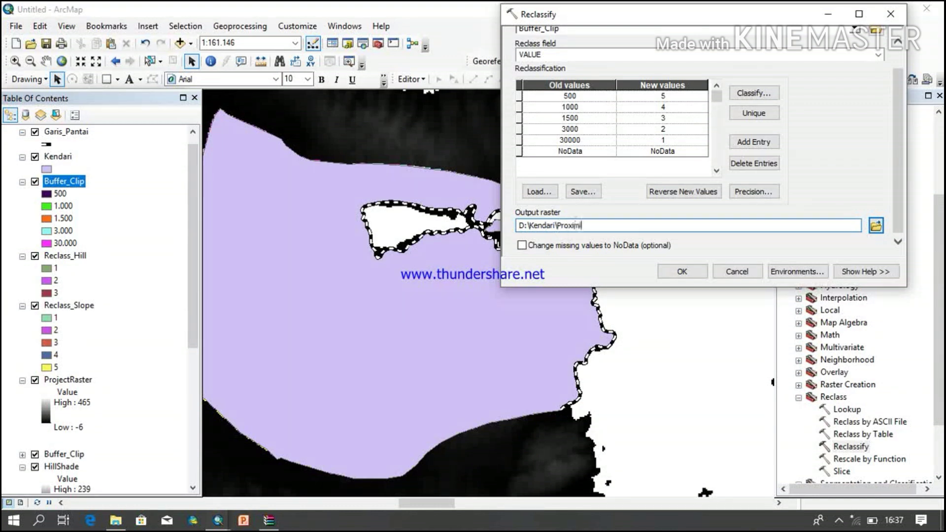
click(675, 272)
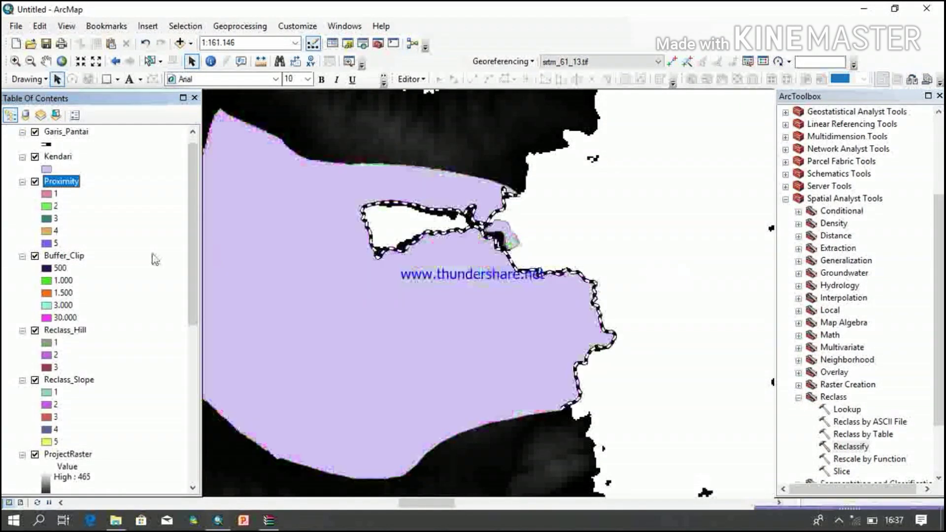
Collapse the Buffer_Clip raster layer and move it below ProjectRaster in the layer order.
click(22, 256)
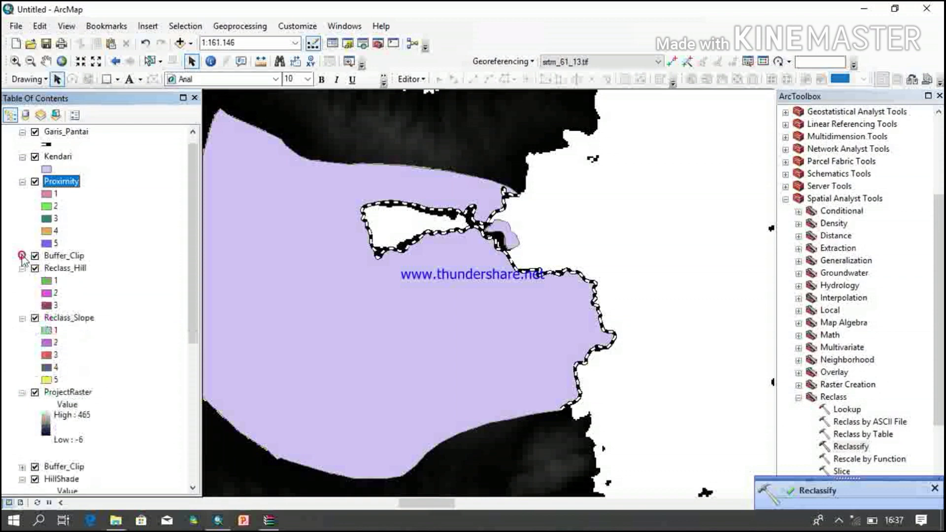
click(51, 255)
key(Delete)
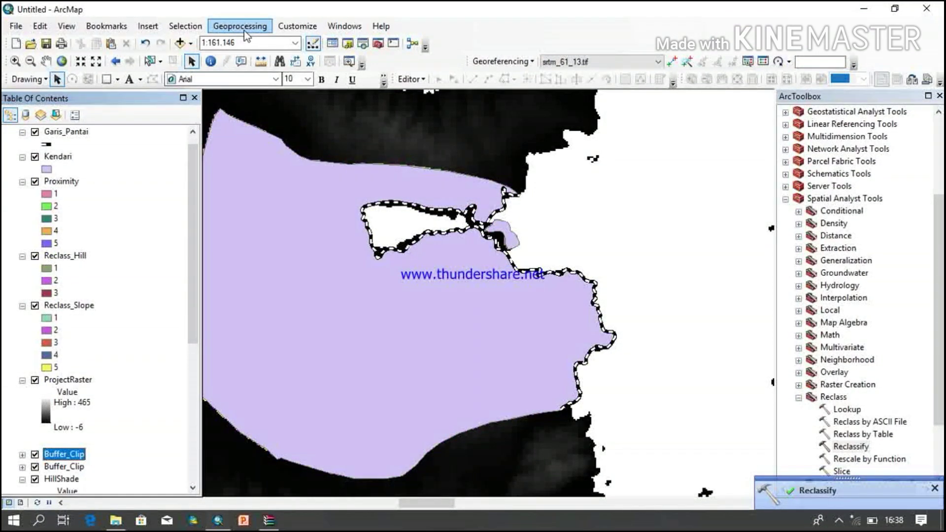
Show the Search window and close the ArcToolbox and Create Features windows.
click(351, 27)
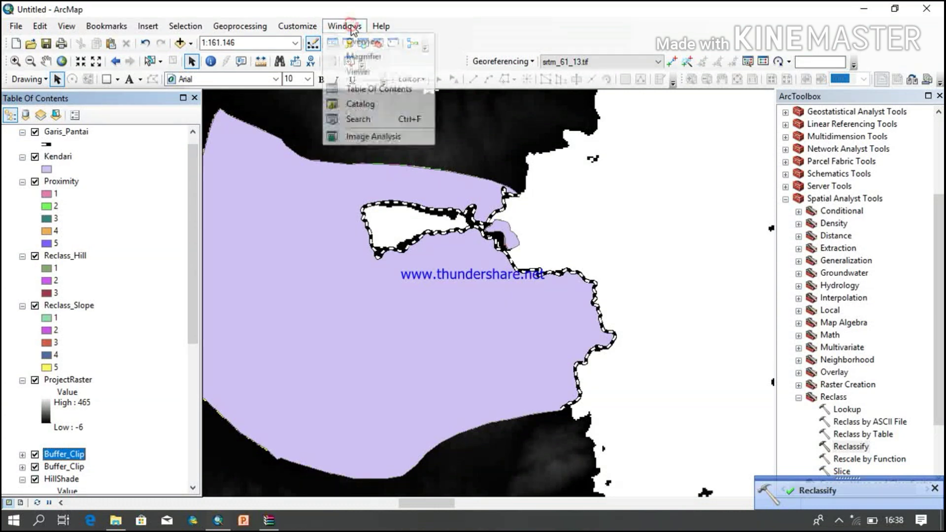
click(372, 118)
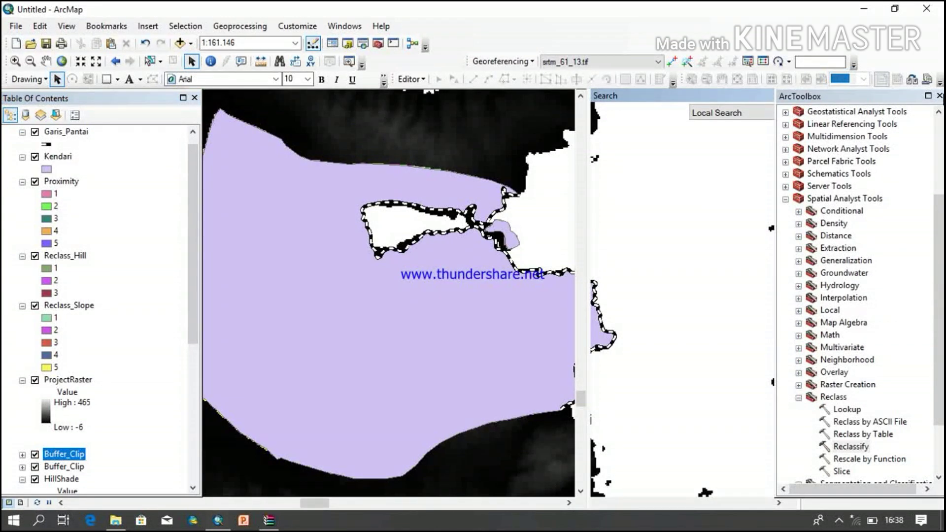
click(939, 97)
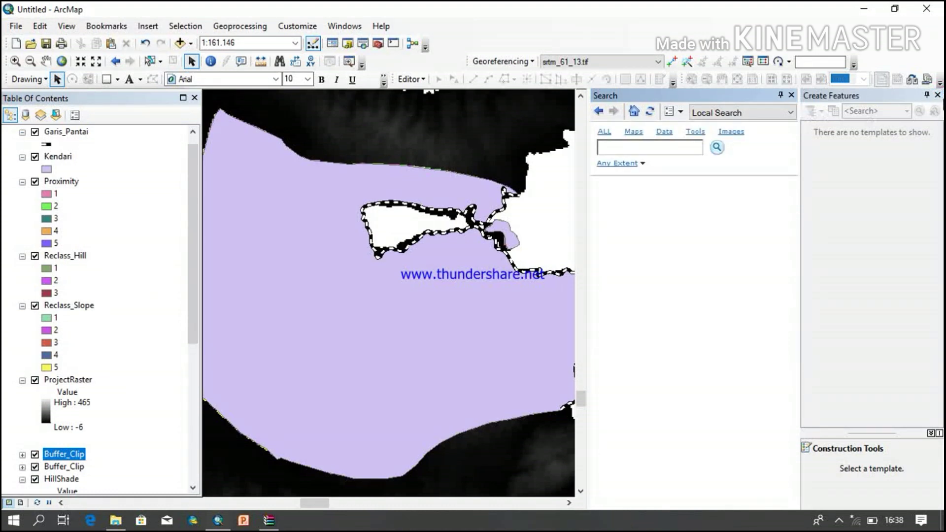
click(937, 95)
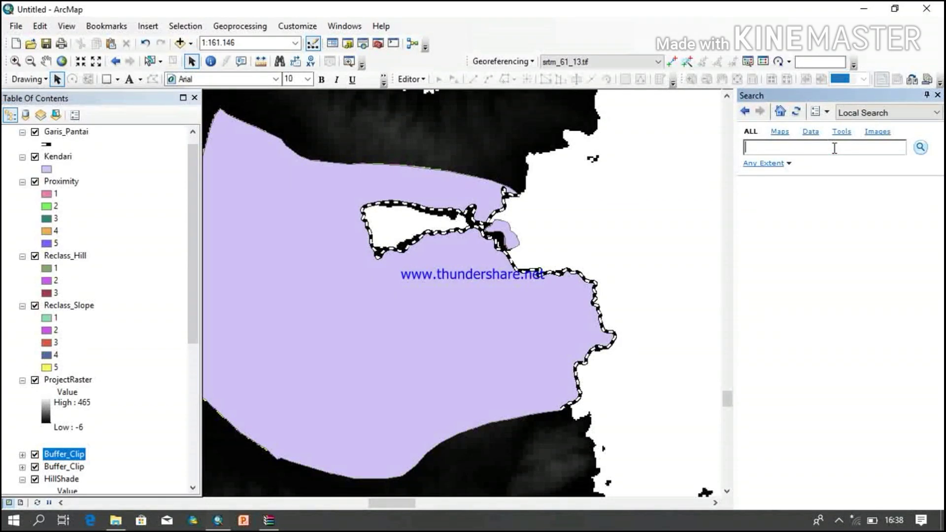
Search for "raster calculator" and open the Spatial Analyst Raster Calculator tool.
text(raster calculator)
click(921, 149)
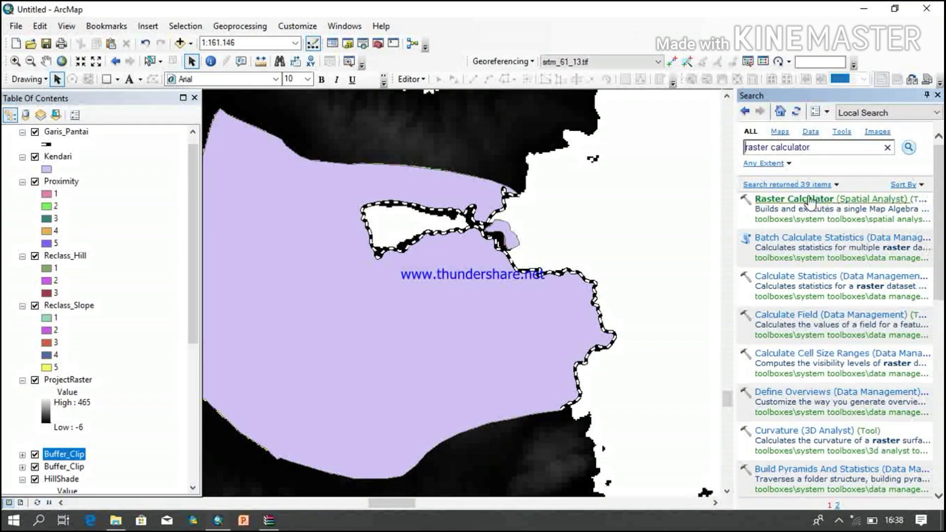
click(807, 198)
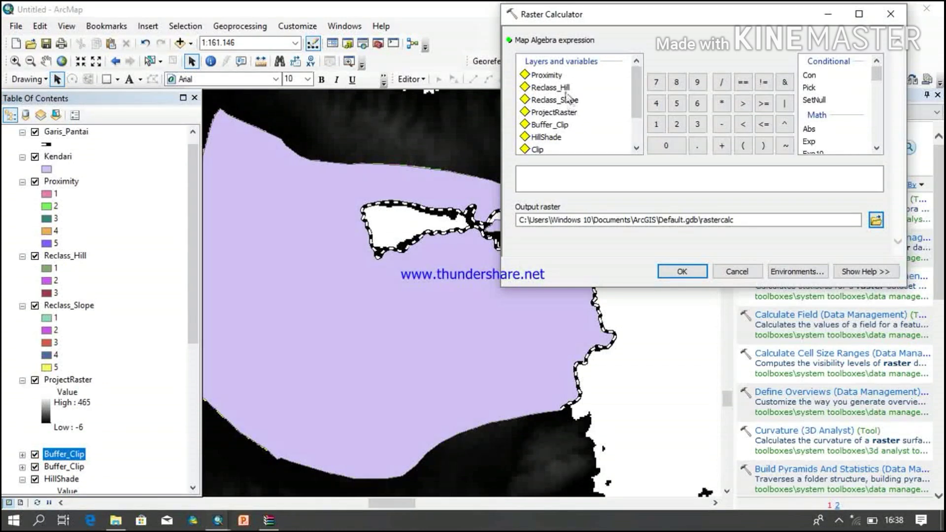
Build the map algebra expression "Proximity" * 35 + "Reclass_Hill" * 35 + "Reclass_Slope" * 30.
double_click(547, 75)
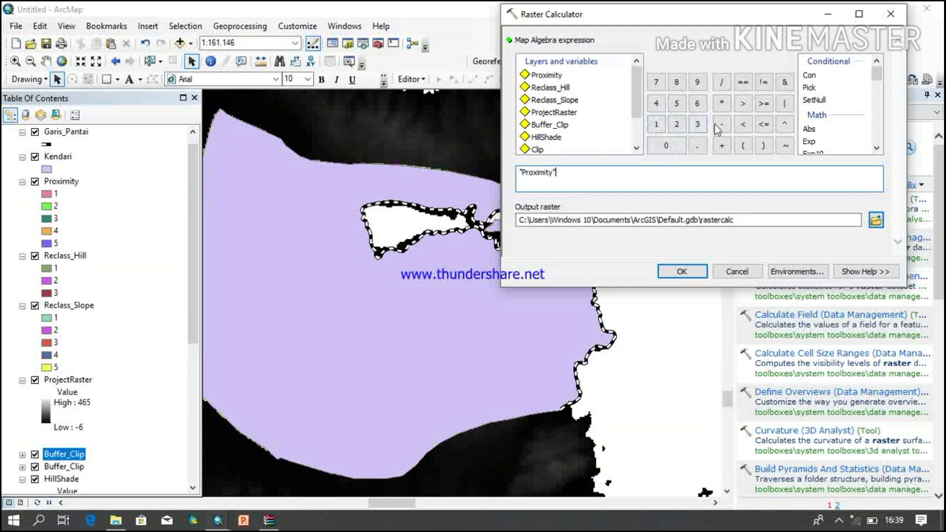
click(722, 102)
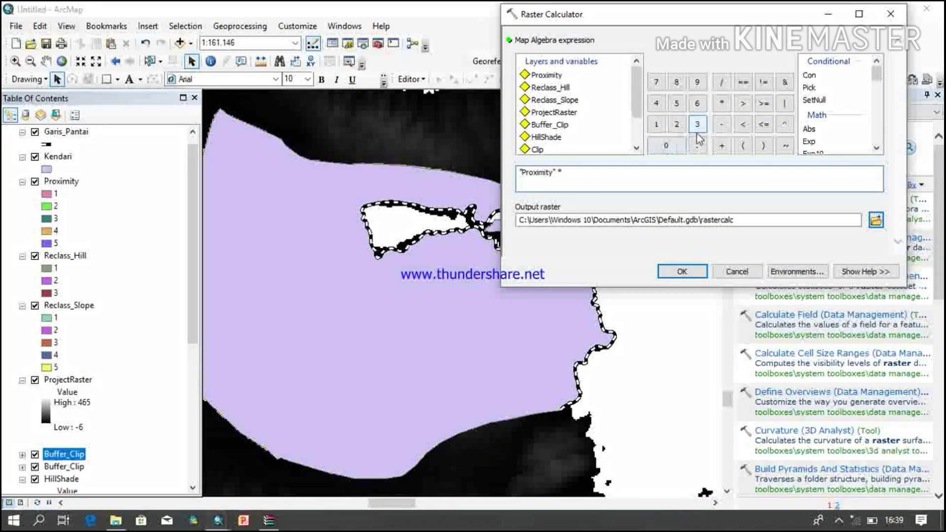
text(35)
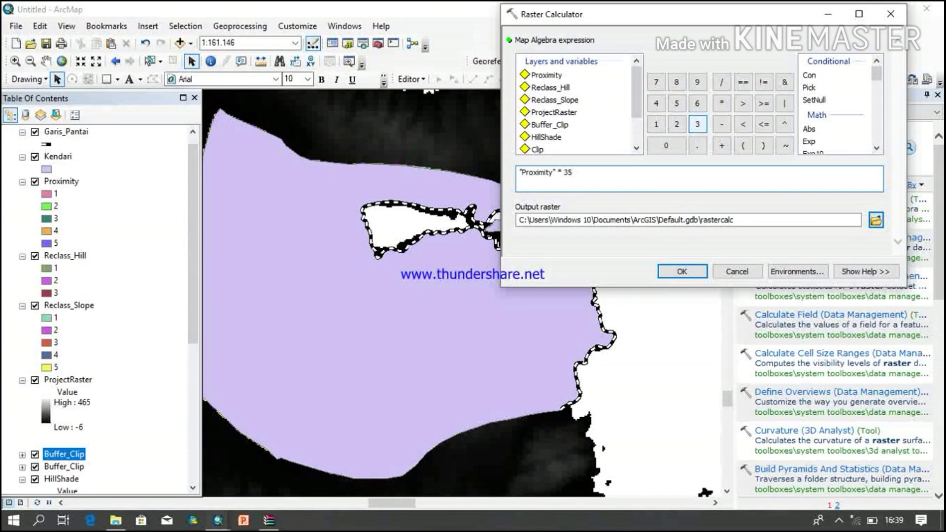
click(721, 145)
double_click(562, 88)
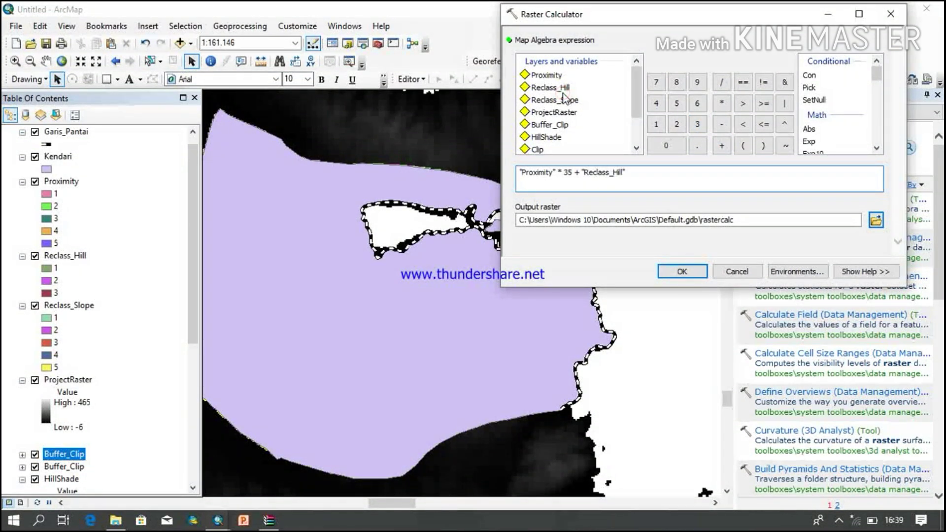
text(35)
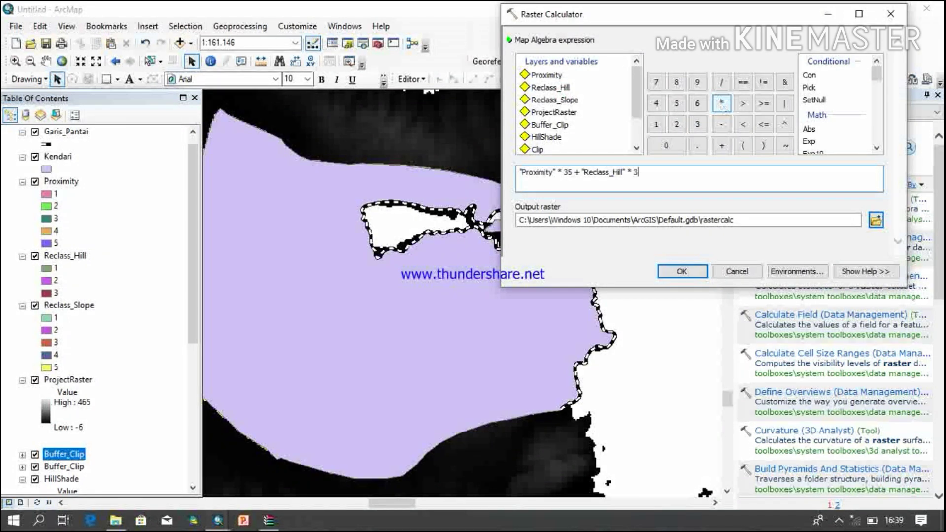
click(720, 147)
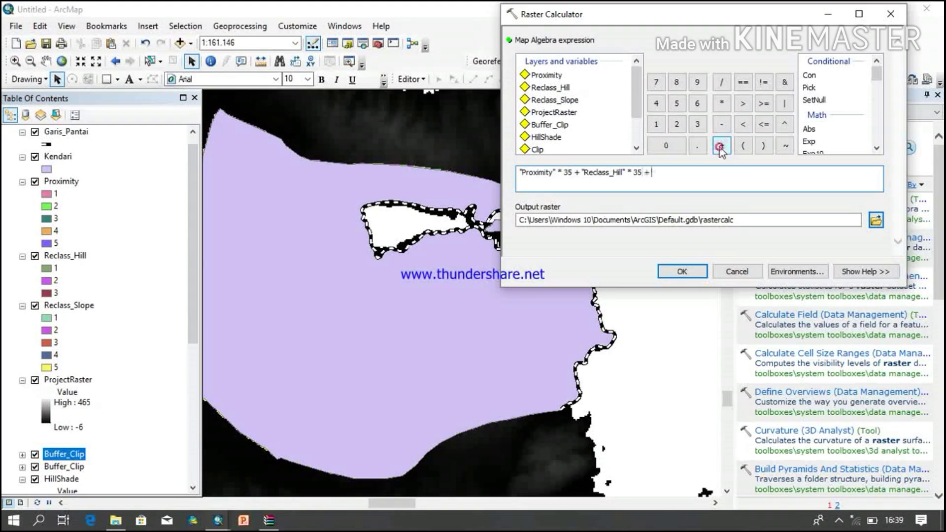
double_click(569, 101)
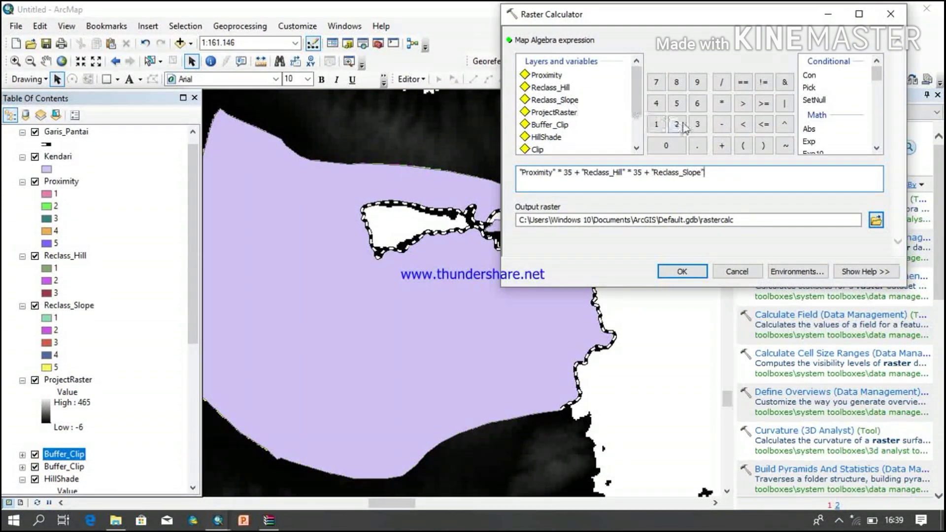
click(721, 105)
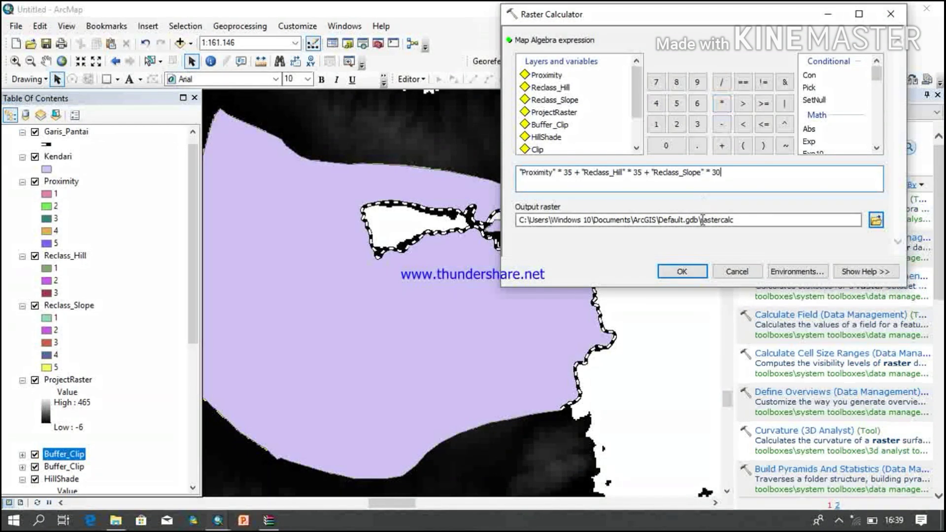
Set the calculated output raster to D:\Kendari\Kalkulasi and run the Raster Calculator.
drag(697, 220, 510, 234)
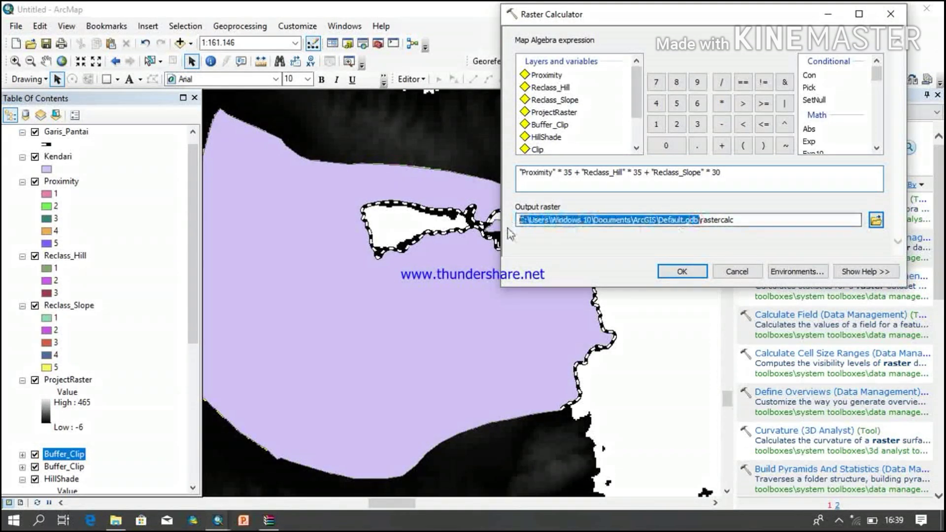
text(D:\Kendari)
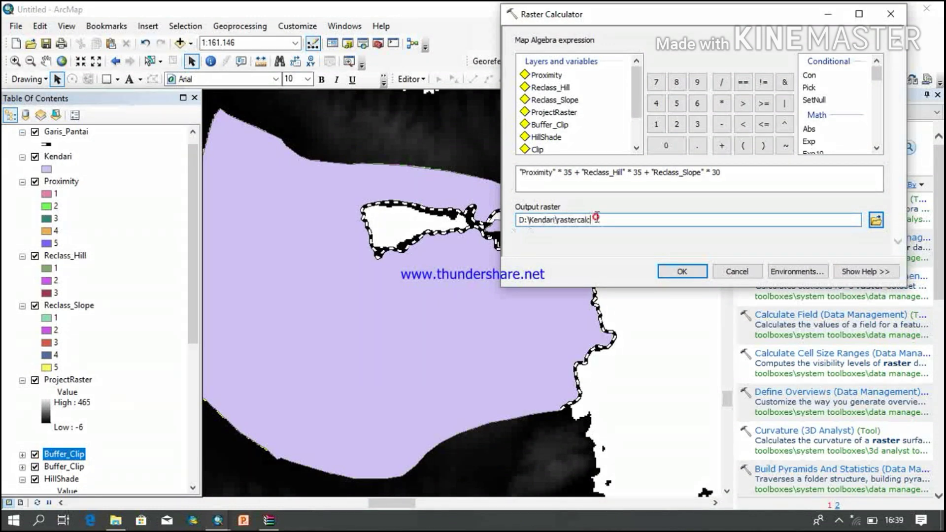
drag(595, 219, 552, 220)
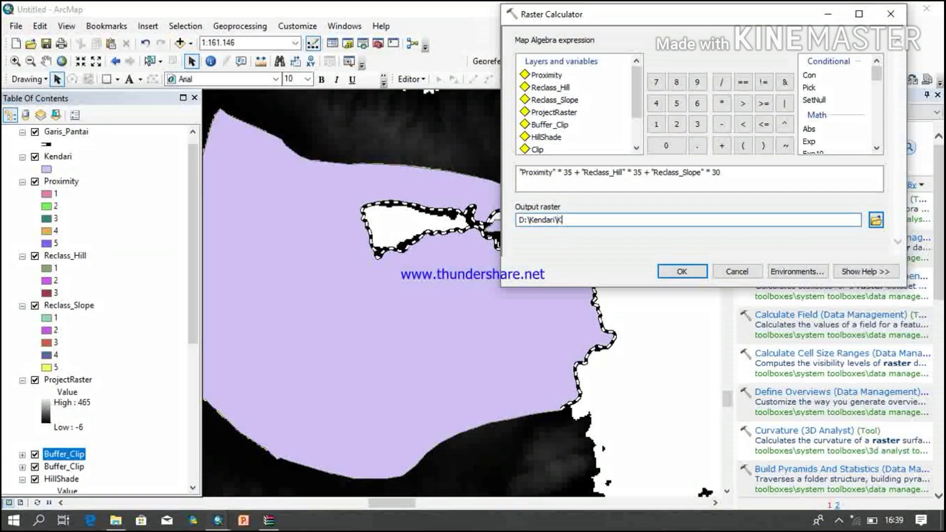
text(Kalkulasi)
click(682, 272)
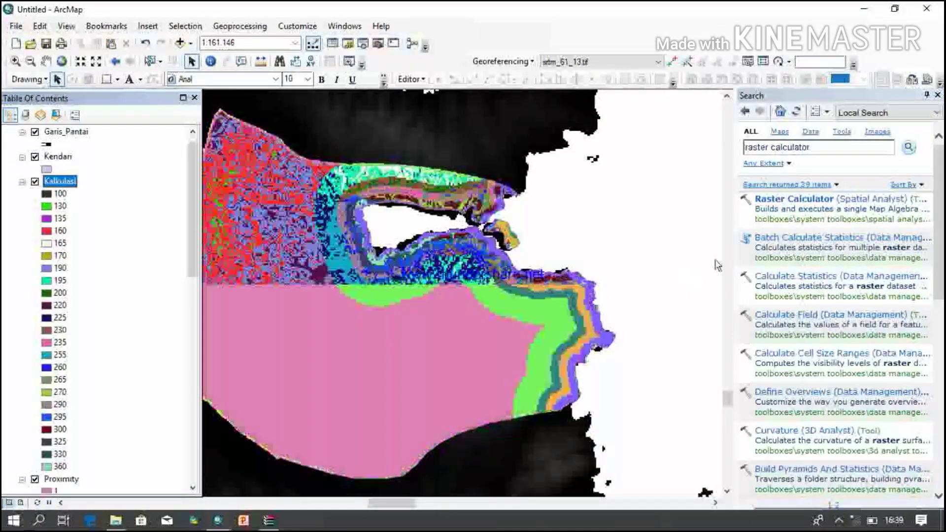
Replace the Search window with ArcToolbox and open the Spatial Analyst Reclassify tool with the Kalkulasi raster as input.
click(937, 96)
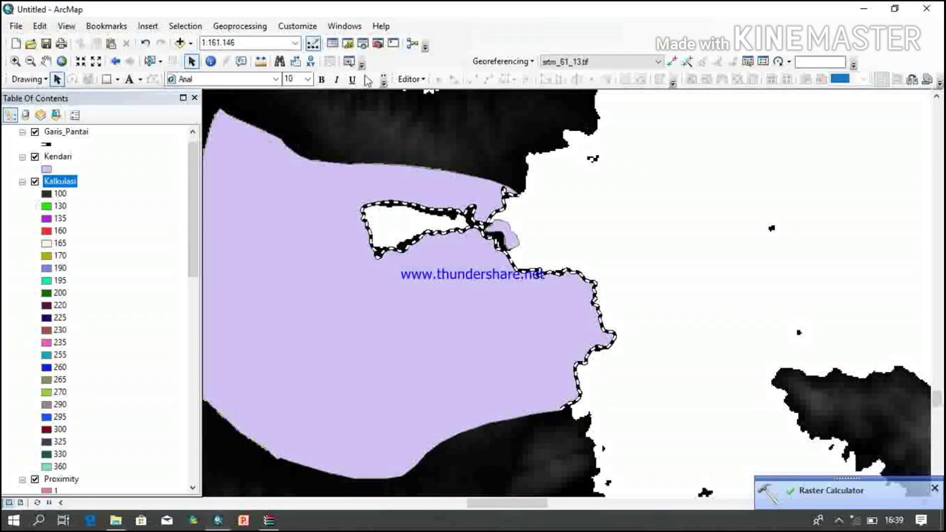
click(379, 44)
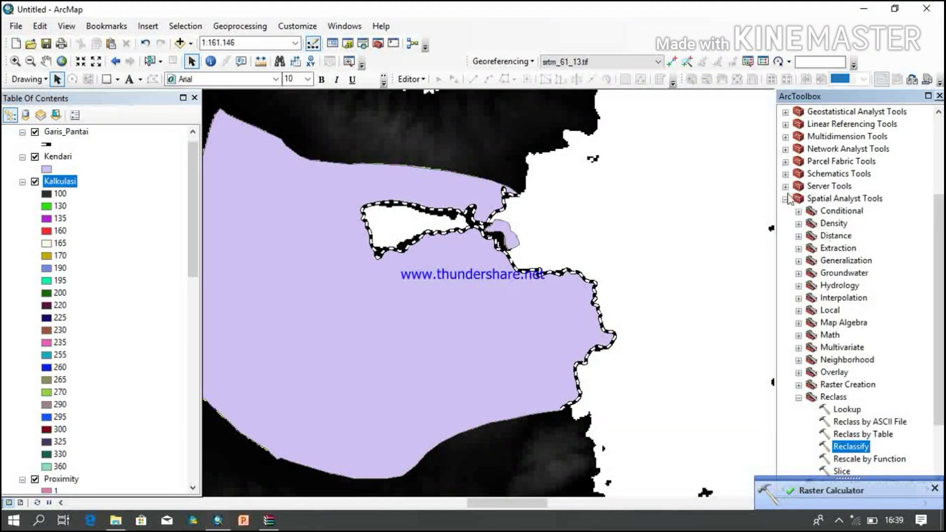
click(785, 199)
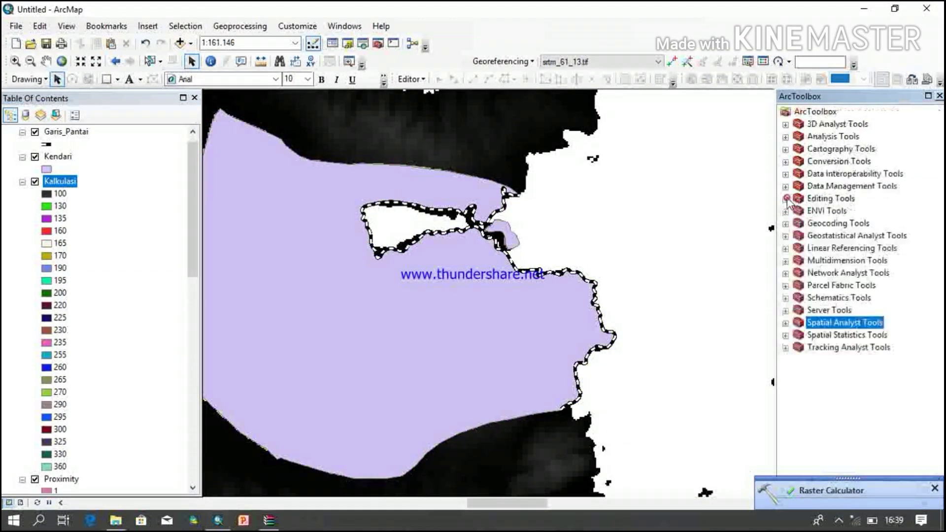
click(785, 323)
click(864, 397)
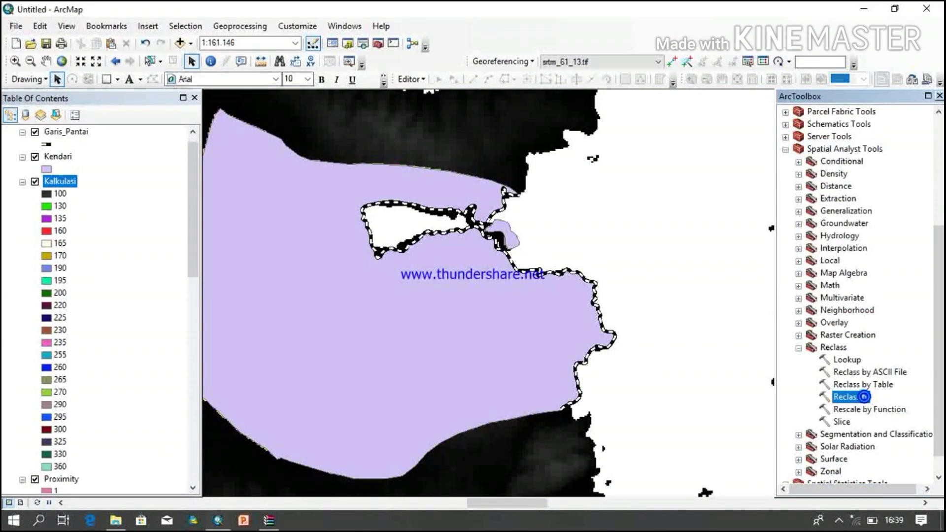
double_click(864, 397)
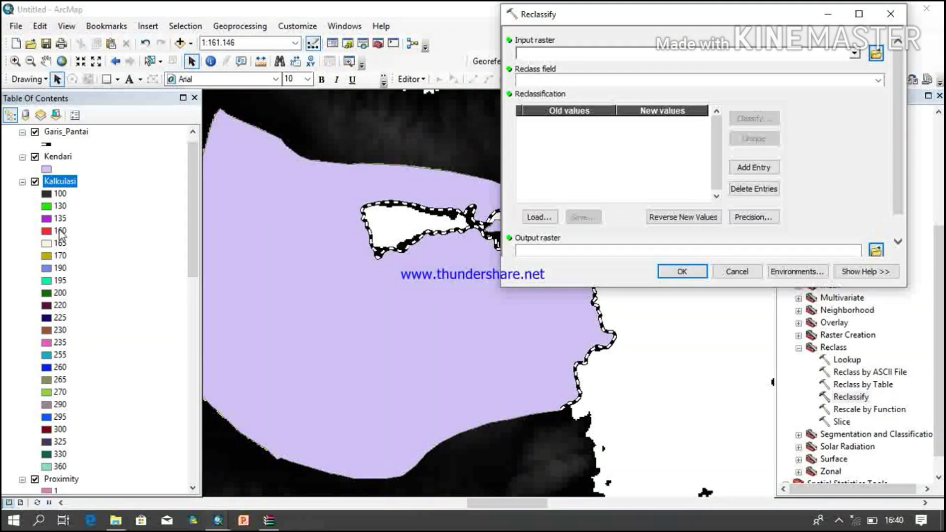
drag(66, 186, 573, 50)
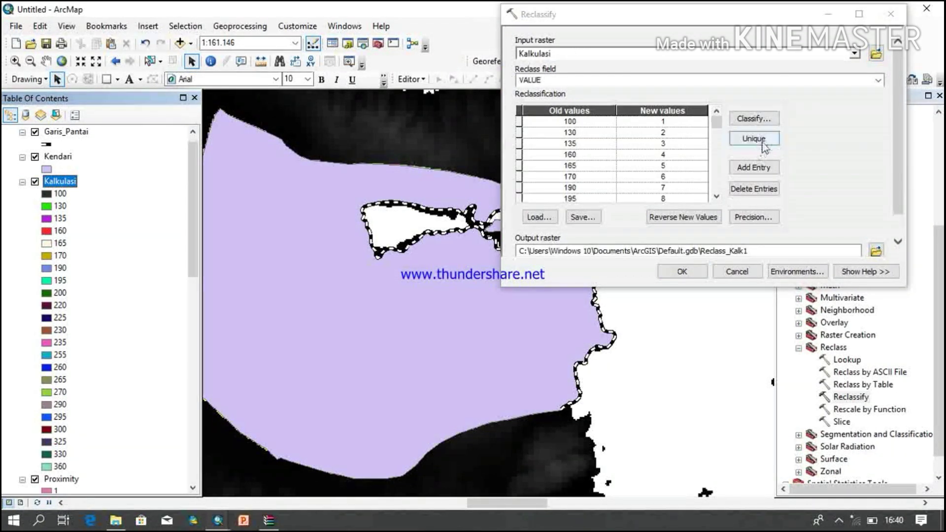
Classify the Kalkulasi values into 5 classes with the Natural Breaks (Jenks) method.
click(752, 119)
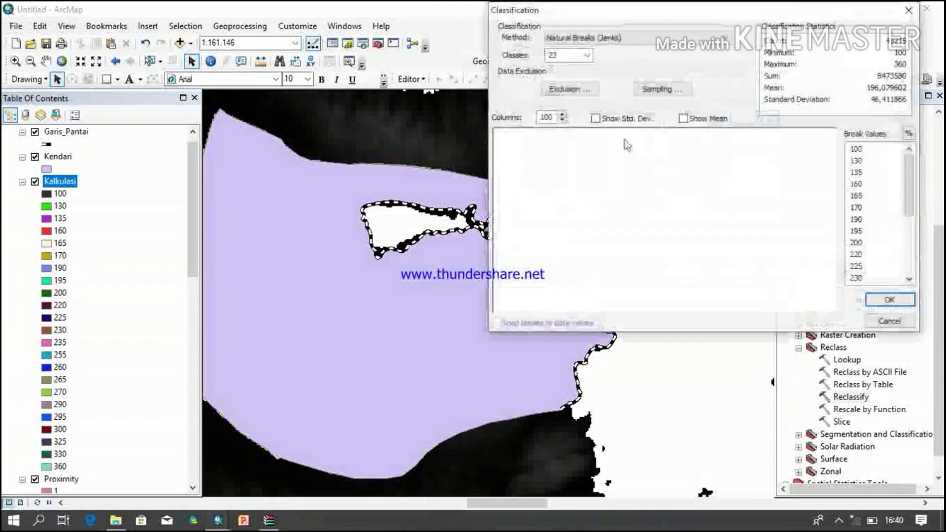
click(586, 55)
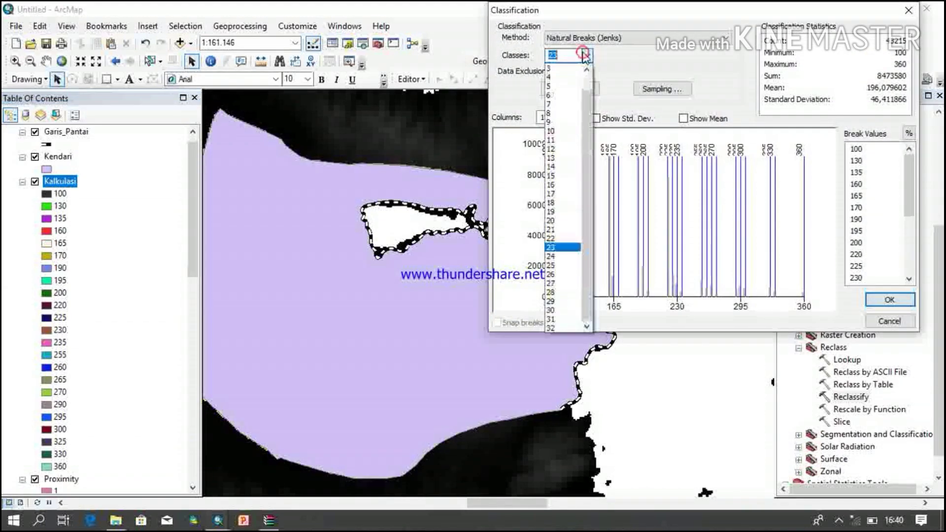
click(562, 87)
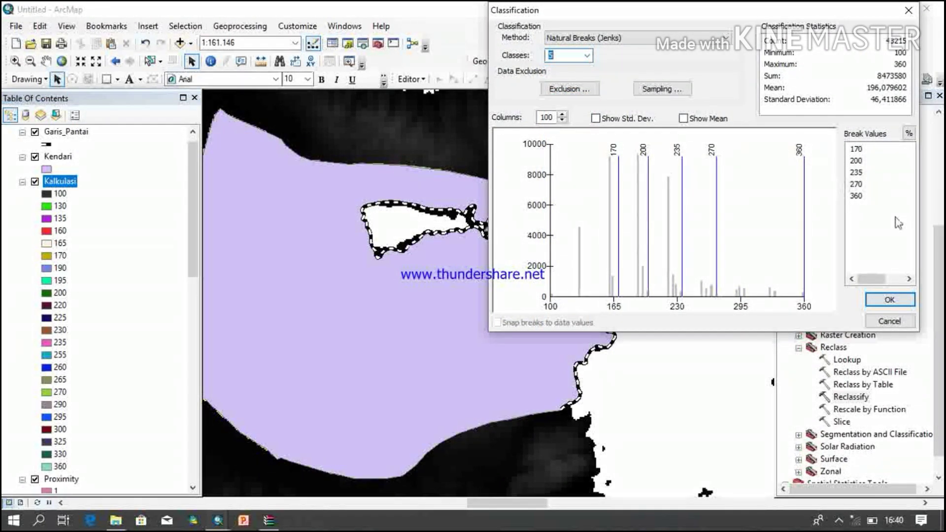
click(892, 298)
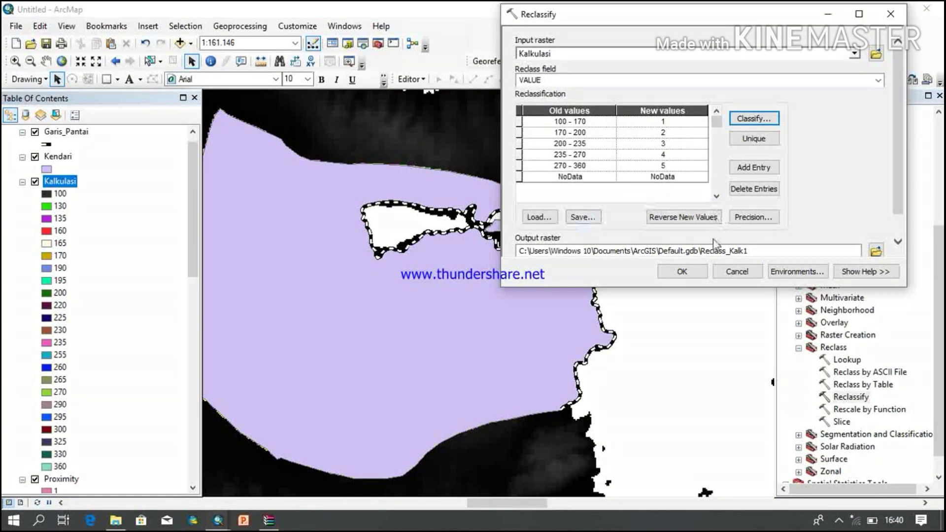
Set the reclassified output raster to D:\Kendari\Peta and run Reclassify, keeping the five-class breaks.
drag(699, 250, 518, 268)
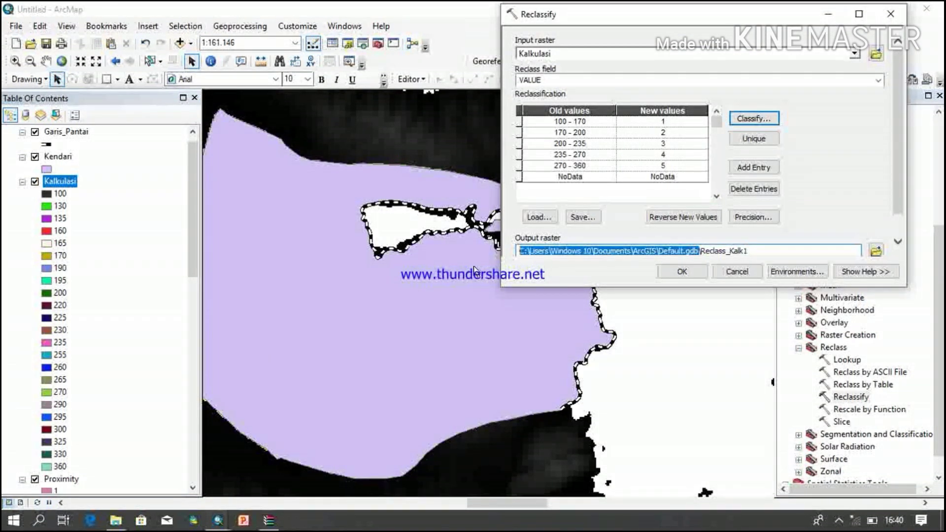
text(D:\Kendari)
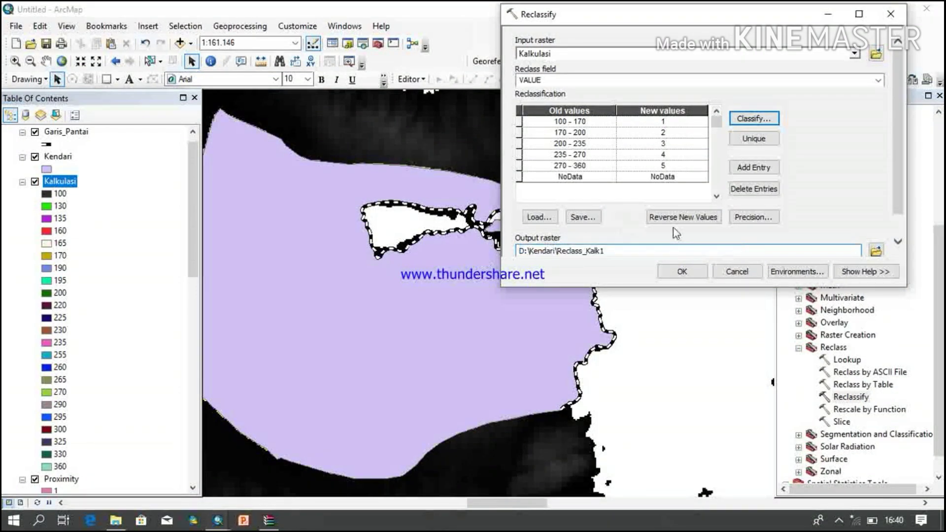
drag(600, 252, 558, 252)
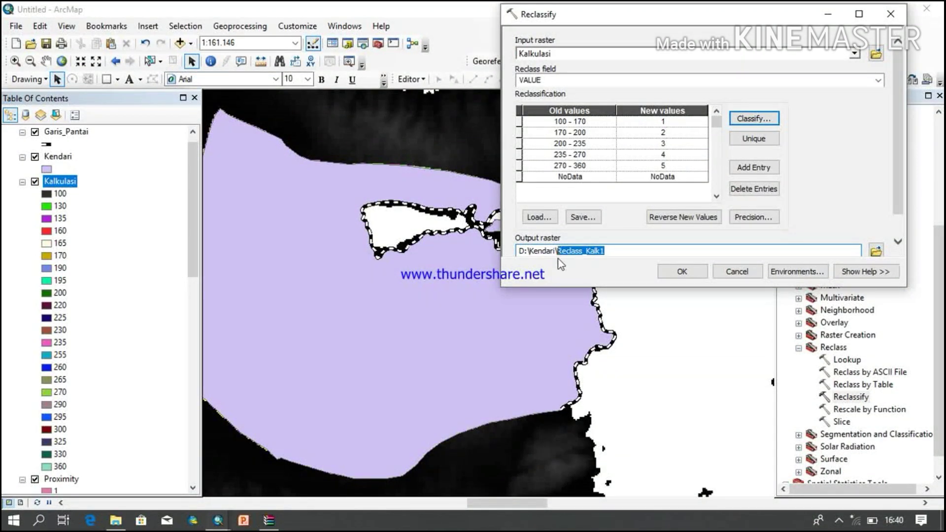
text(Pet)
click(750, 119)
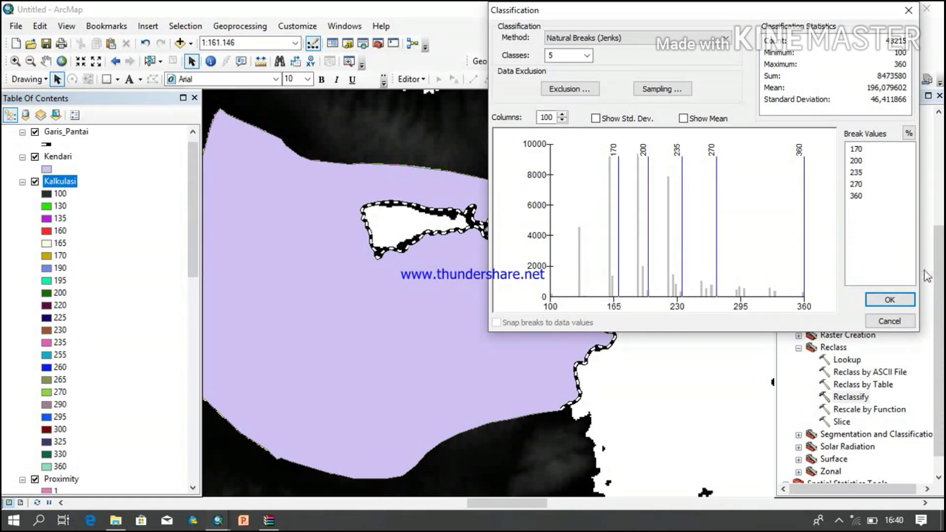
click(890, 300)
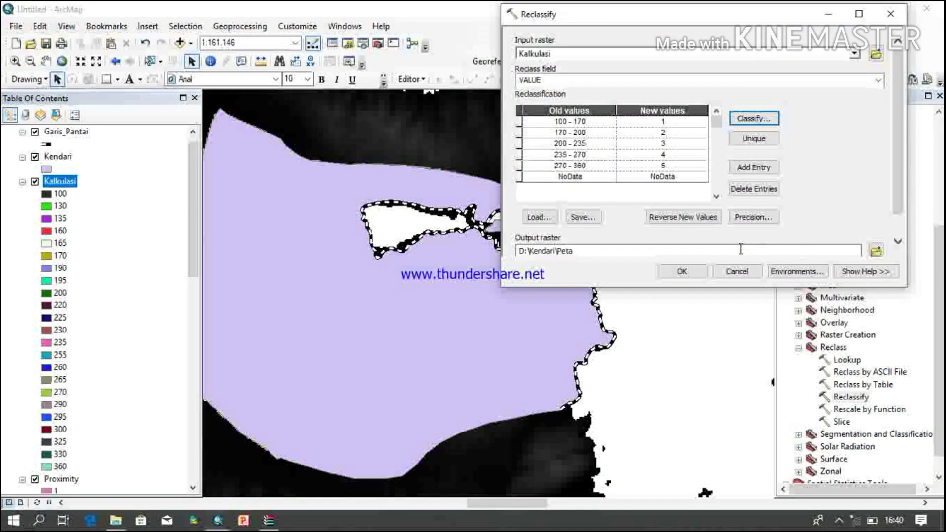
click(745, 120)
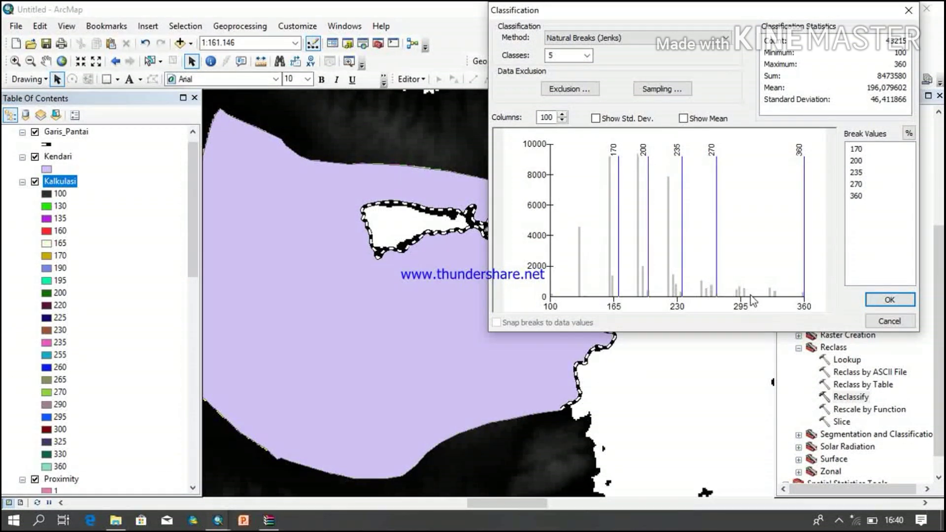
click(879, 300)
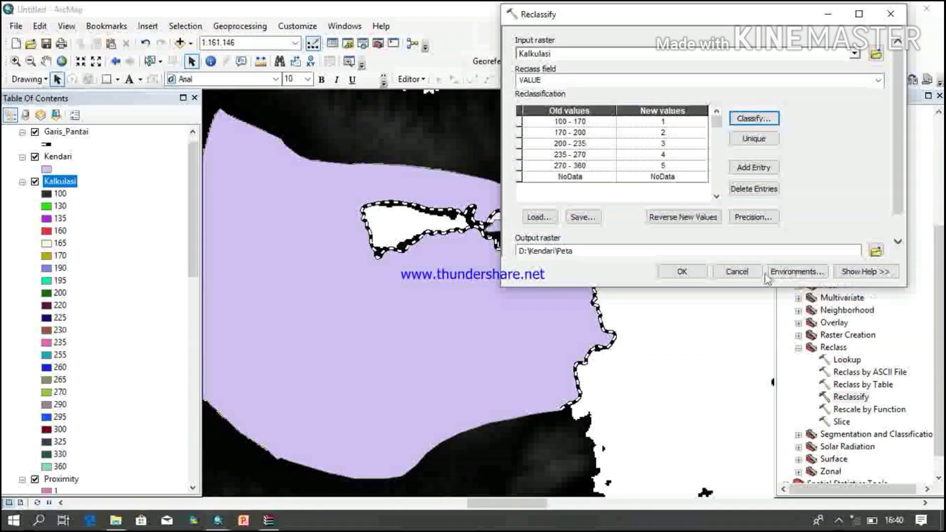
click(697, 270)
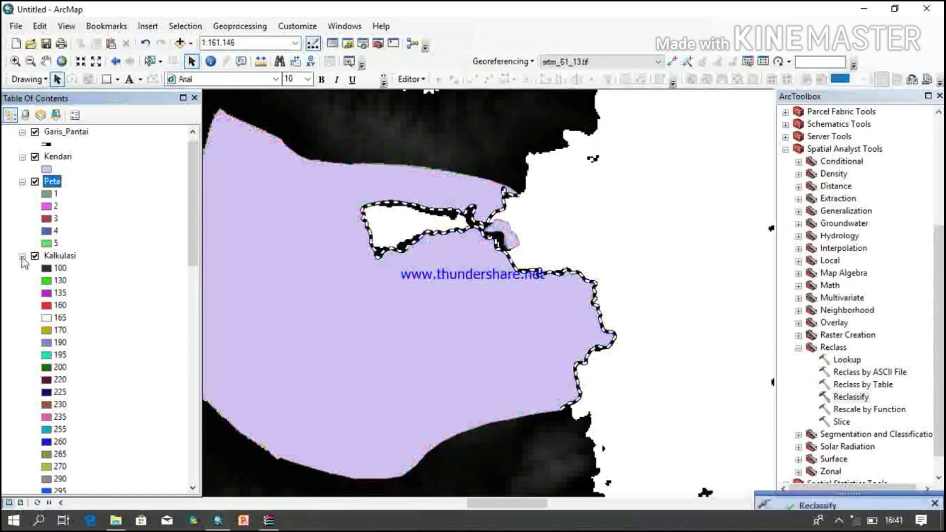
Collapse the Kalkulasi layer and move it between Reclass_Slope and ProjectRaster in the layer order.
click(22, 256)
click(57, 256)
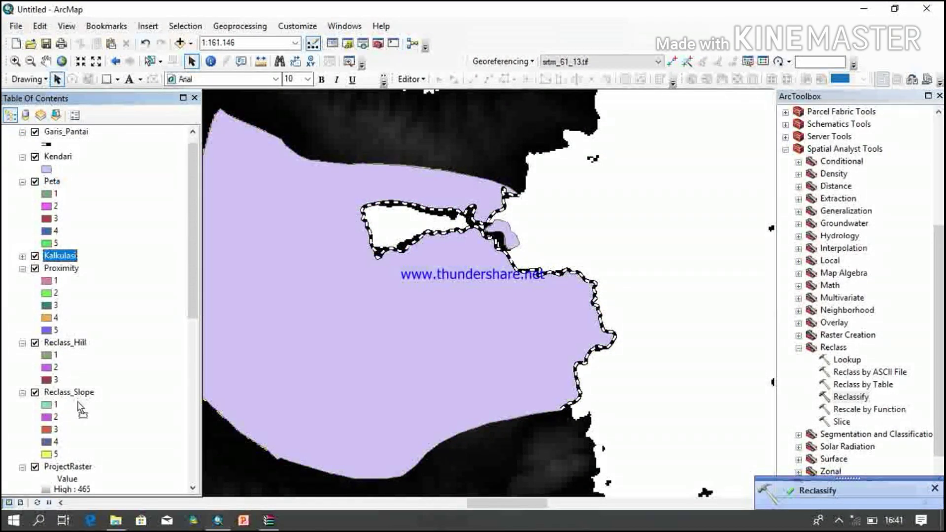
drag(77, 428, 74, 460)
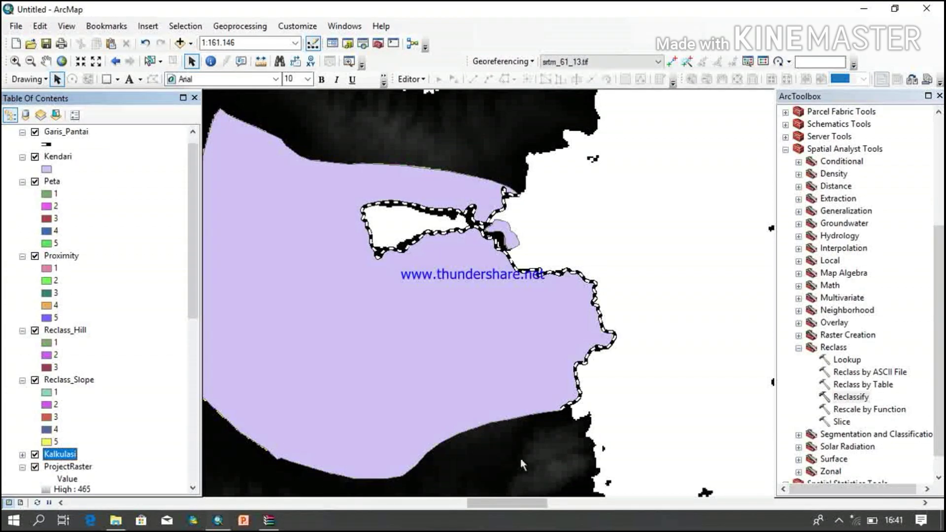
mouse_move(525, 500)
mouse_down()
mouse_move(503, 502)
mouse_move(516, 504)
mouse_up()
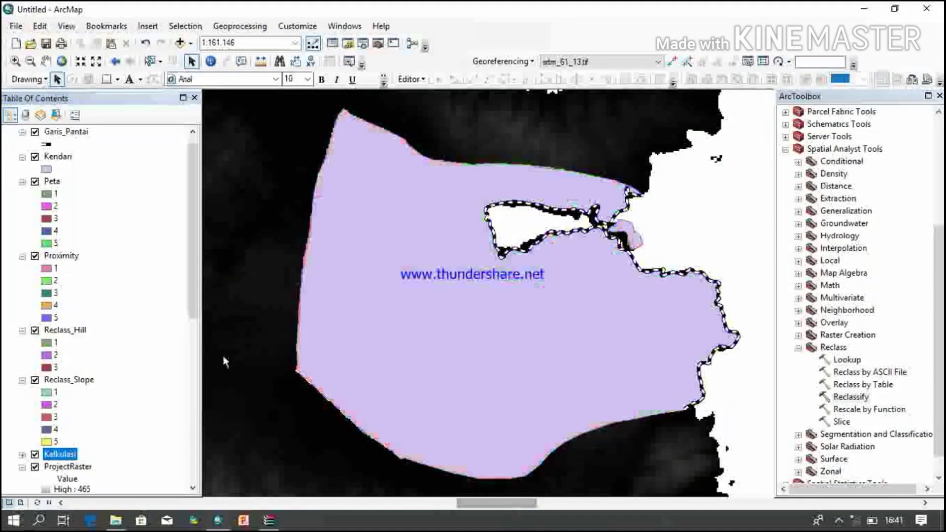
Hide the Kendari layer and move it below ProjectRaster in the layer order.
click(35, 158)
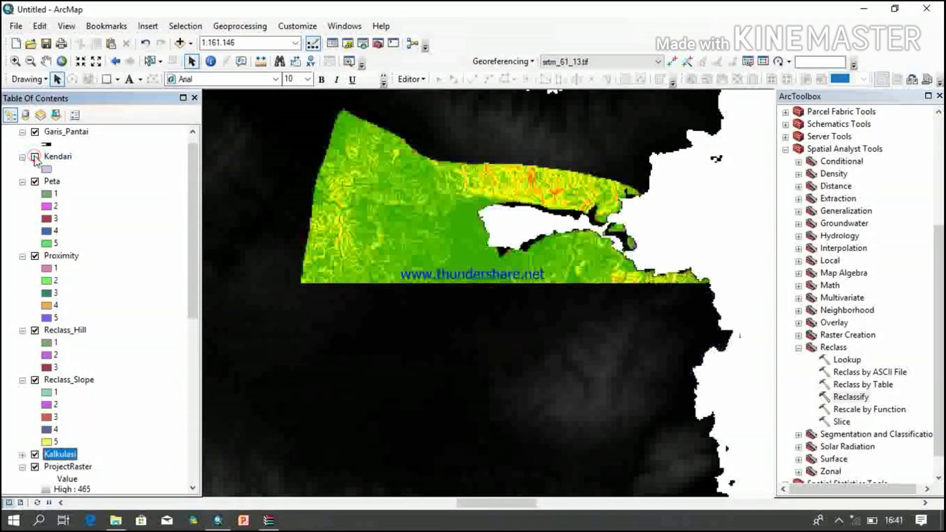
drag(84, 467, 85, 474)
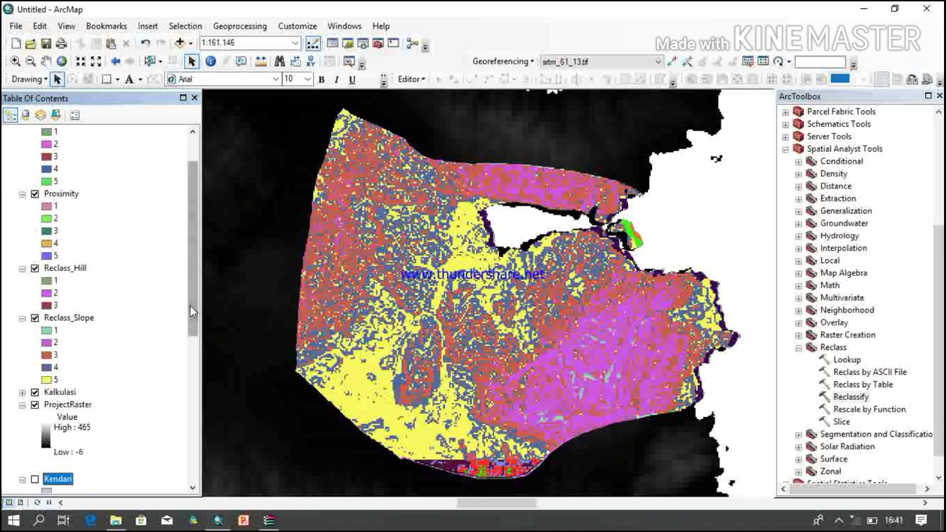
Recolour the Peta classes: 5 red, 4 orange, 3 yellow, 2 bright green and 1 dark green.
drag(191, 306, 190, 278)
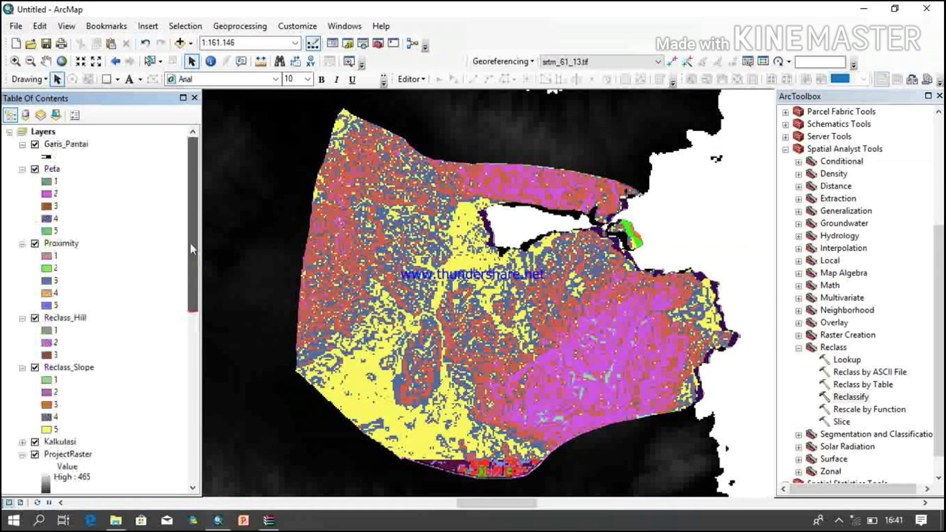
right_click(49, 230)
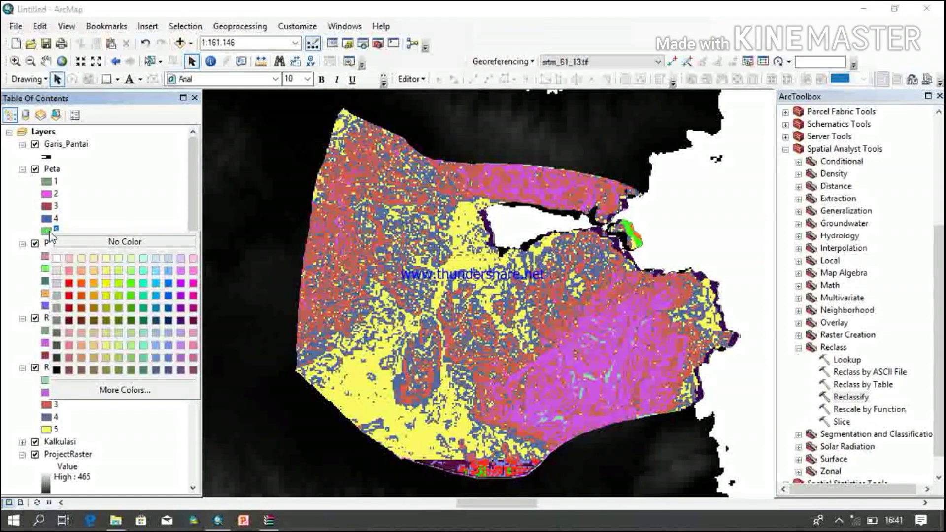
click(69, 284)
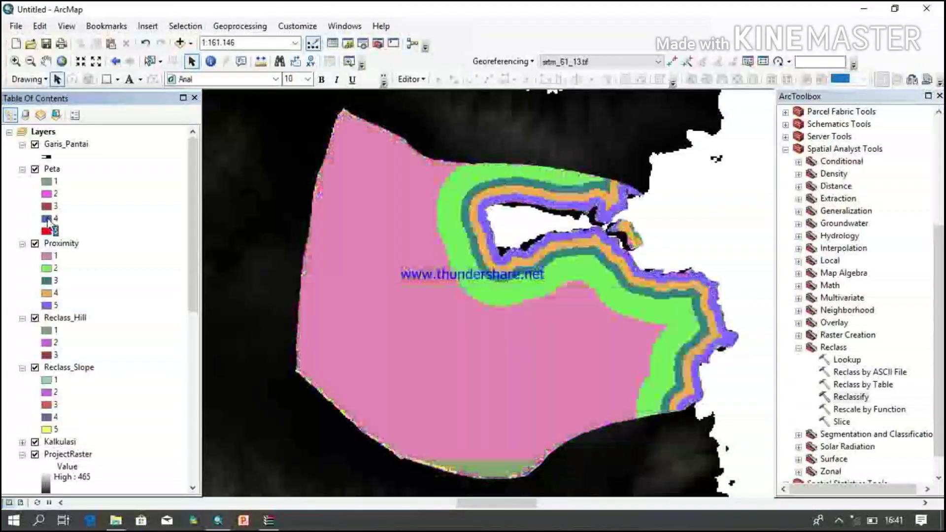
right_click(47, 218)
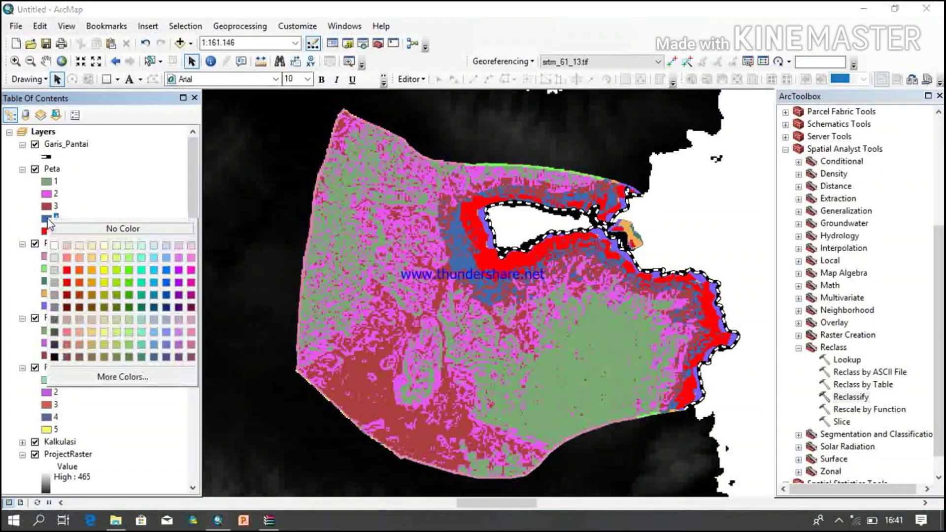
click(92, 270)
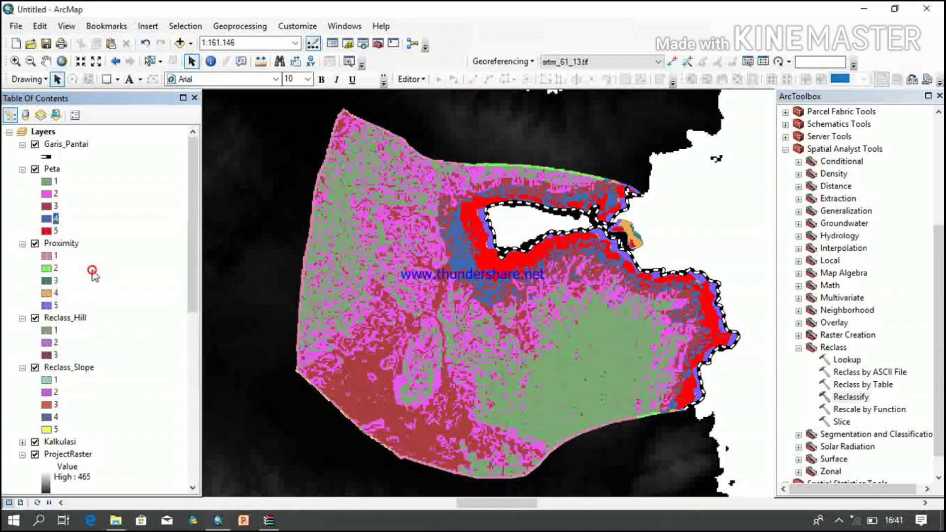
right_click(45, 206)
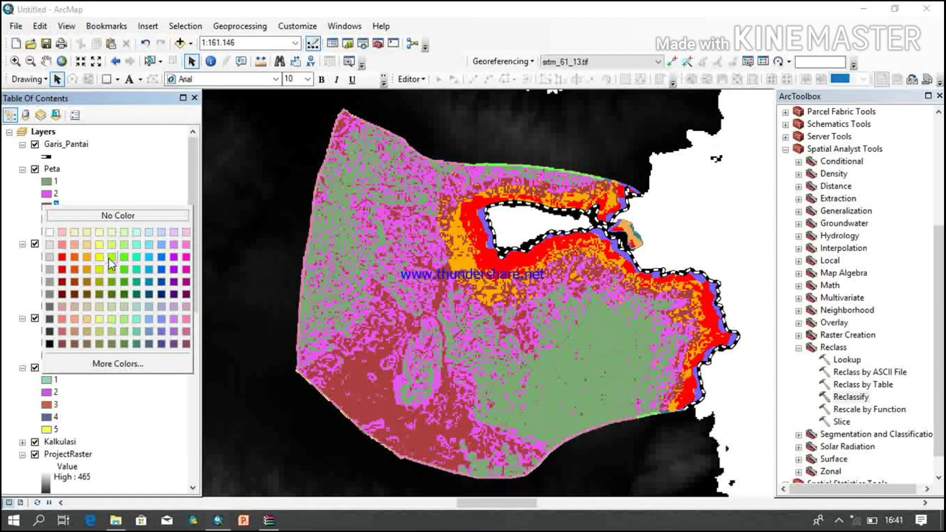
click(102, 257)
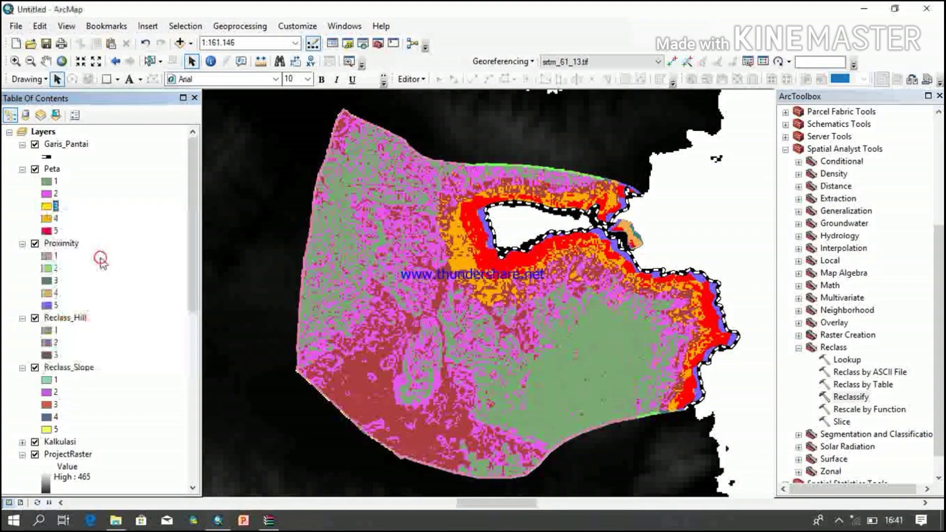
right_click(47, 195)
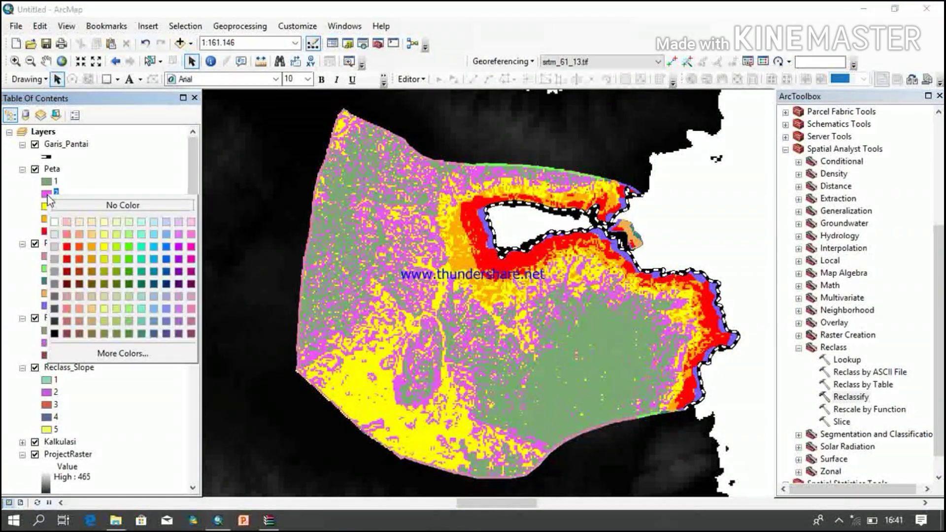
click(128, 248)
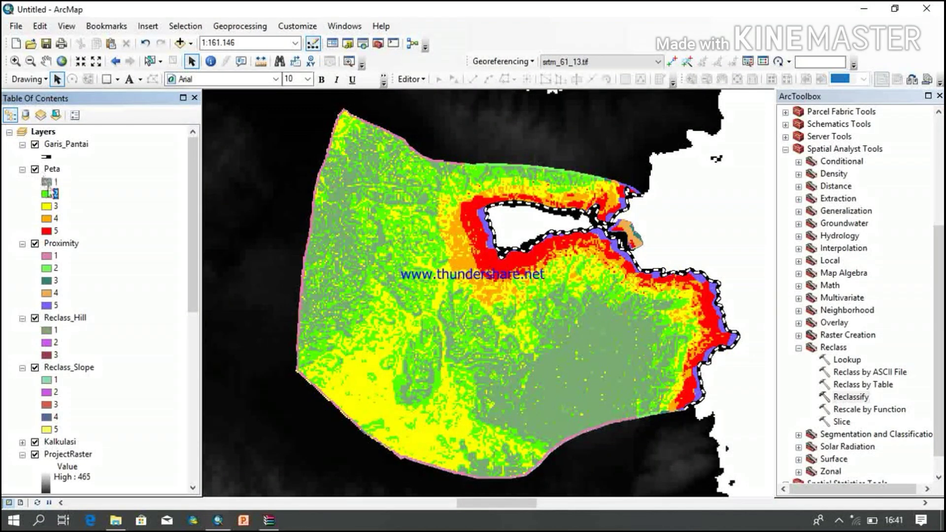
right_click(47, 182)
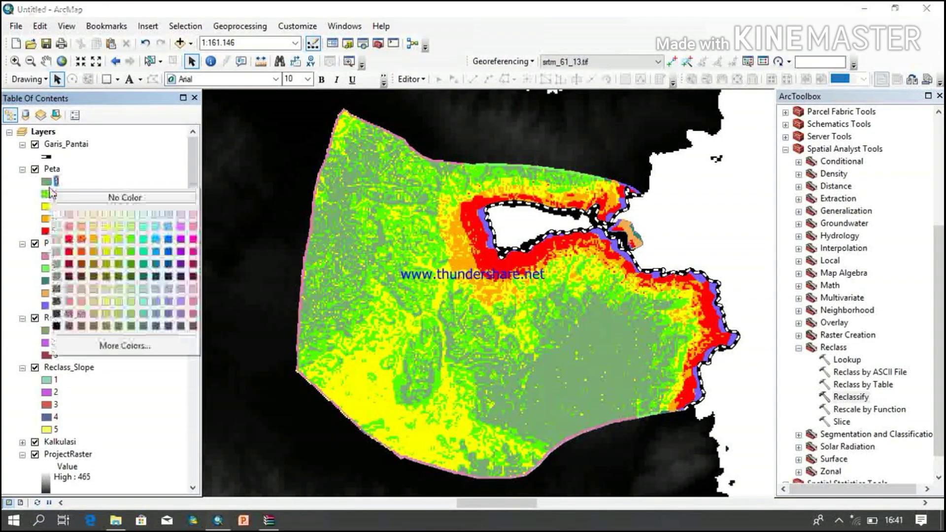
click(129, 275)
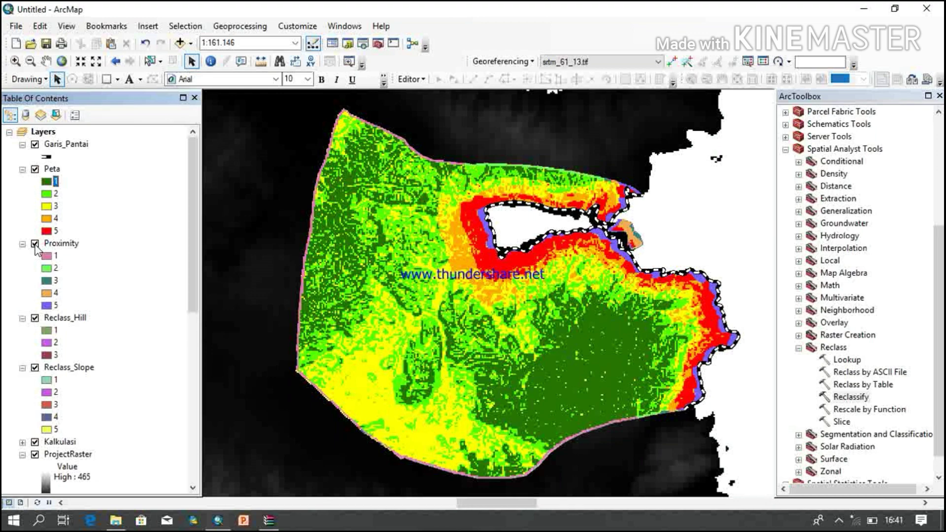
Hide the Proximity layer and close ArcToolbox.
click(35, 243)
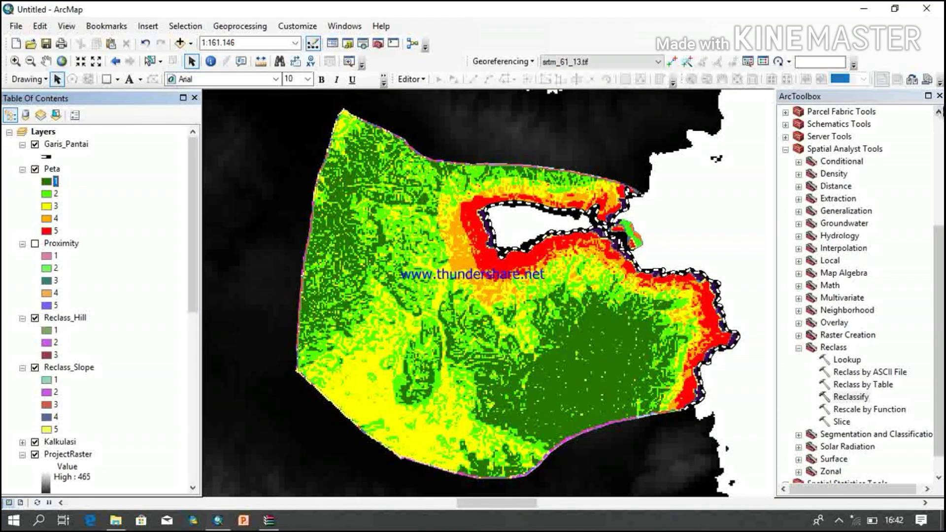
click(939, 97)
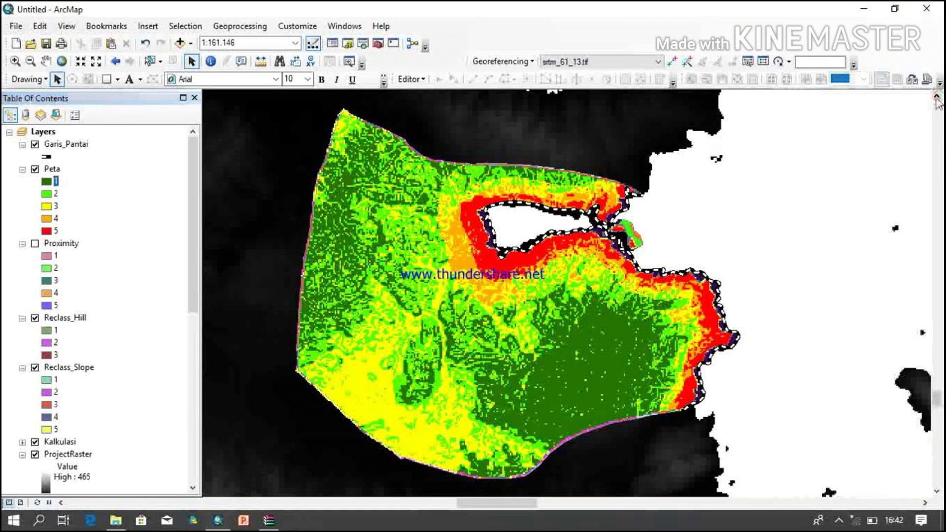